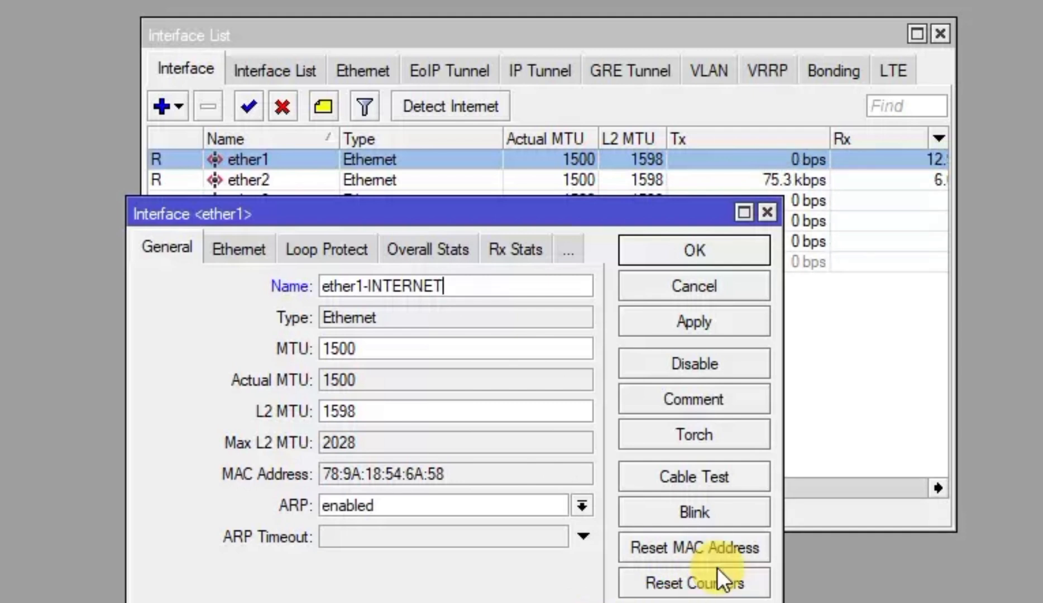
Rename ether1 to ether1-INTERNET and ether5 to ether5-INTERNET2
{"action": "left_click", "coordinate": [694, 325]}
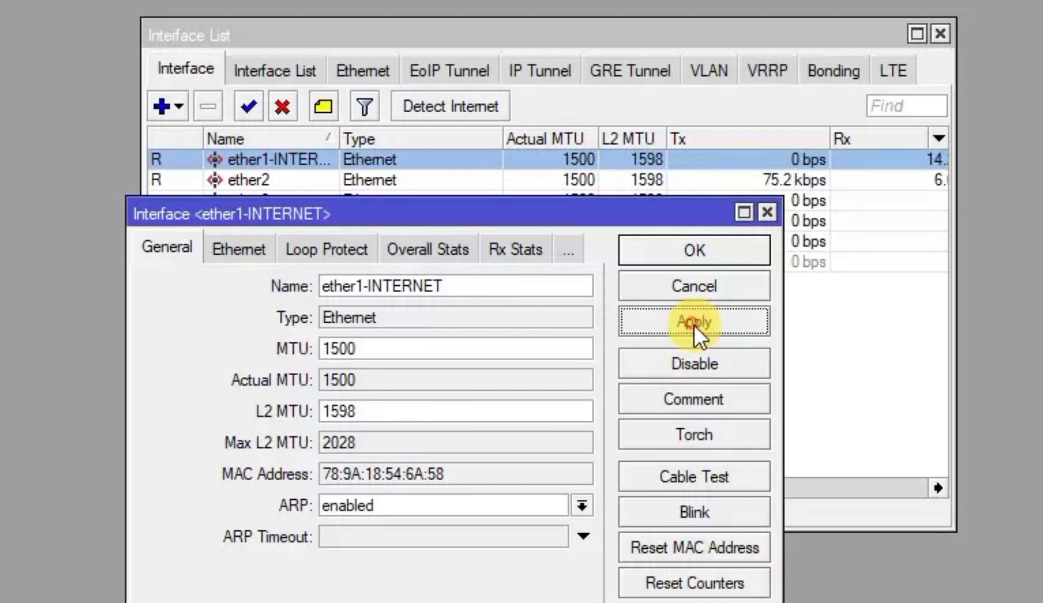
{"action": "left_click", "coordinate": [713, 249]}
{"action": "double_click", "coordinate": [332, 241]}
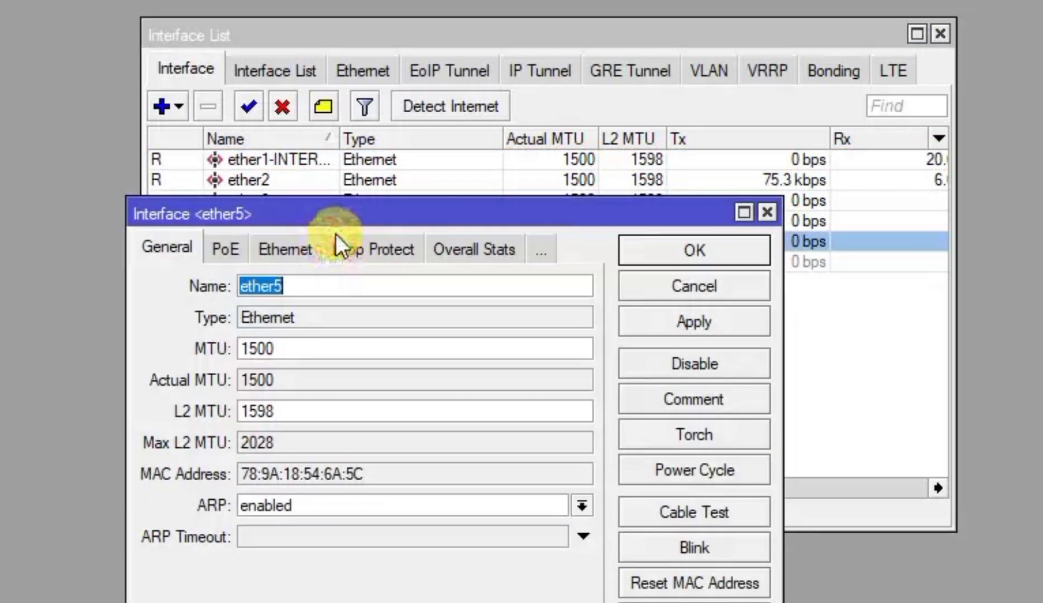
{"action": "left_click", "coordinate": [344, 288]}
{"action": "double_click", "coordinate": [339, 281]}
{"action": "left_click", "coordinate": [338, 279]}
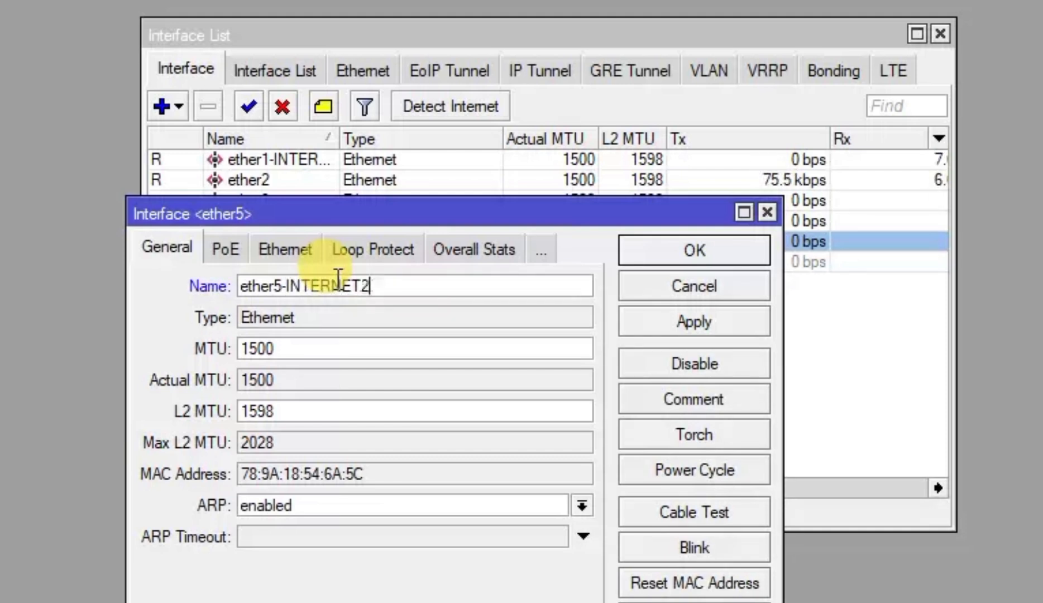
{"action": "left_click", "coordinate": [694, 321]}
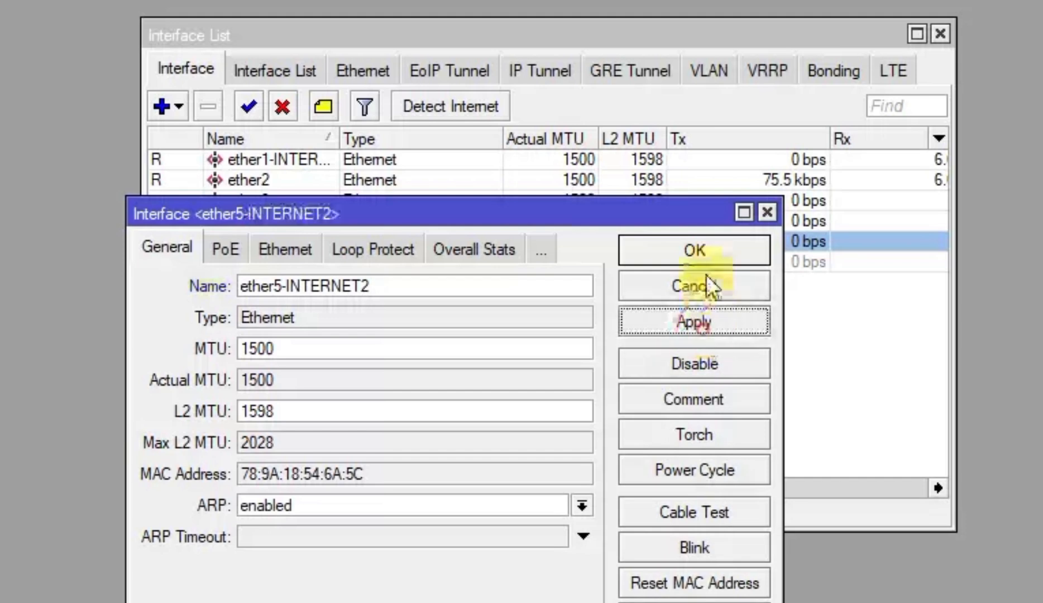
{"action": "left_click", "coordinate": [692, 250]}
Rename ether2 to ether2-ADMIN and ether3 to ether3-HOTSPOT
{"action": "double_click", "coordinate": [414, 178]}
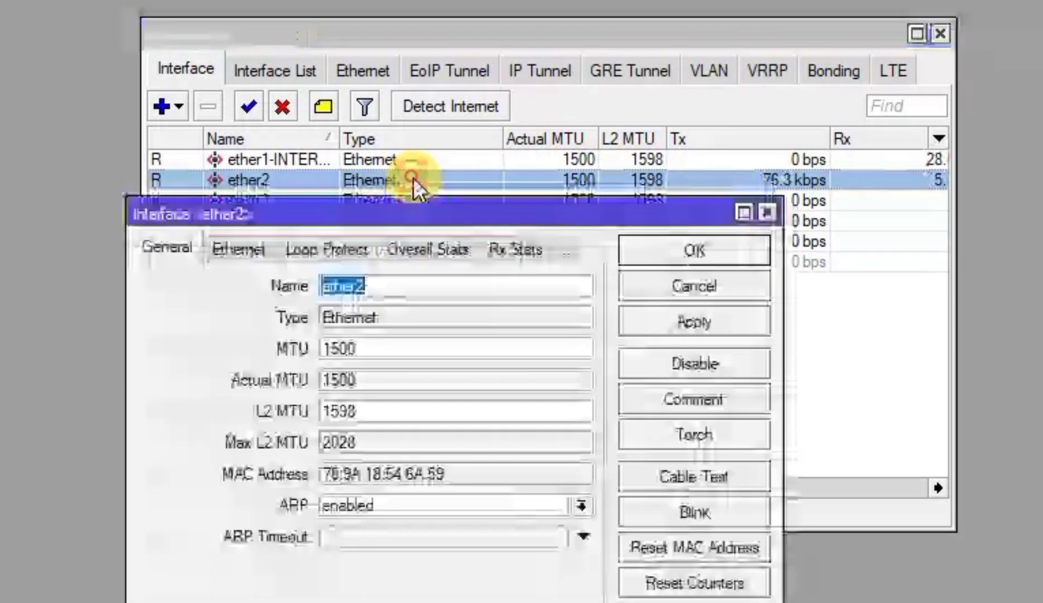
{"action": "left_click", "coordinate": [431, 284]}
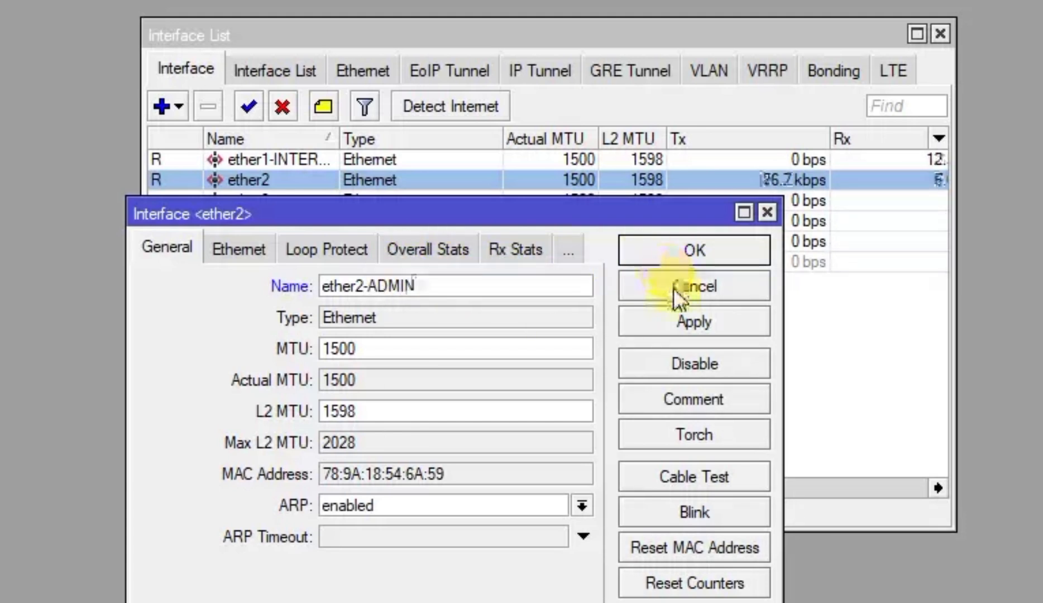
{"action": "left_click", "coordinate": [694, 318]}
{"action": "left_click", "coordinate": [715, 258]}
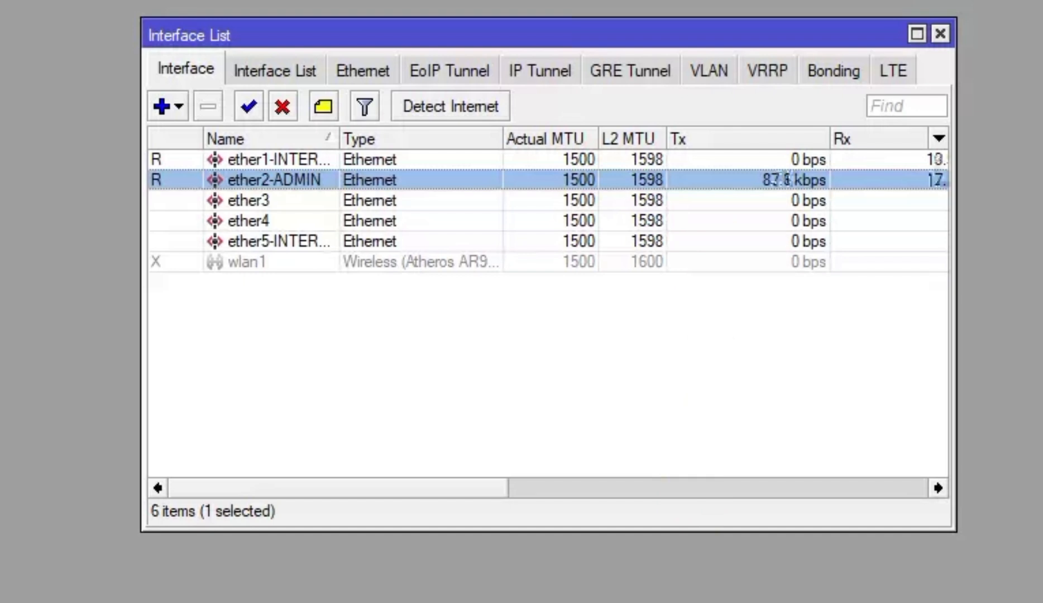
{"action": "double_click", "coordinate": [309, 200]}
{"action": "left_click", "coordinate": [452, 290]}
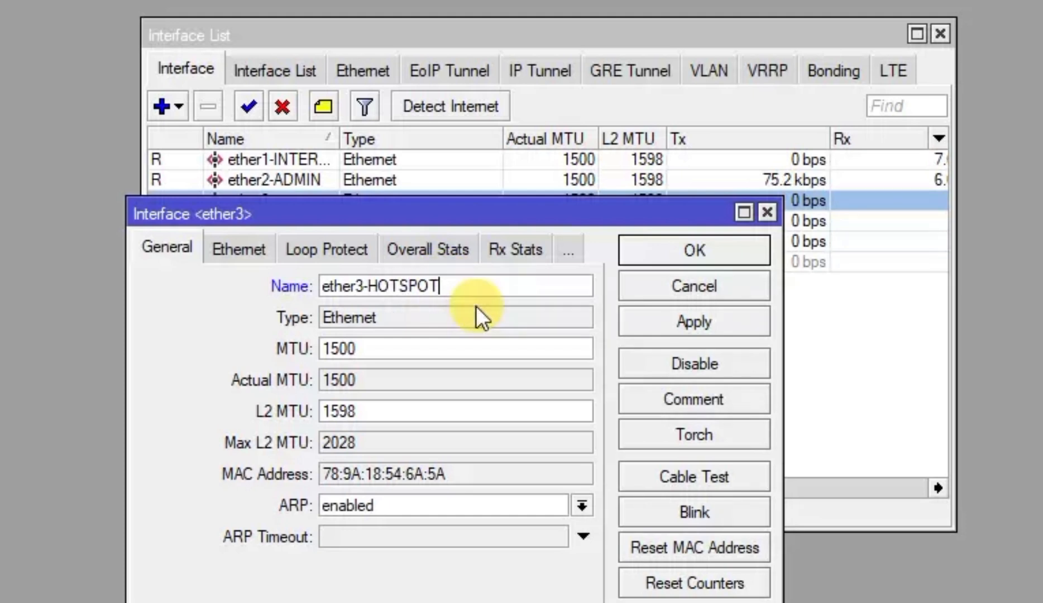
{"action": "left_click", "coordinate": [706, 321]}
Close the ether3 settings and enable the disabled wlan1 interface
{"action": "left_click", "coordinate": [692, 260]}
{"action": "left_click", "coordinate": [356, 258]}
{"action": "double_click", "coordinate": [357, 259]}
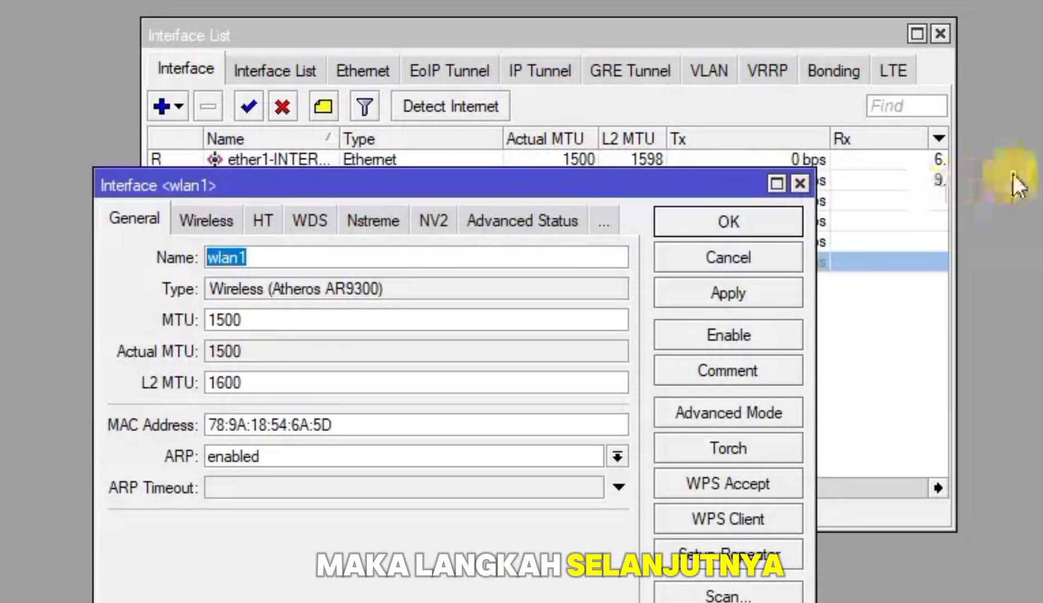
{"action": "left_click", "coordinate": [800, 183]}
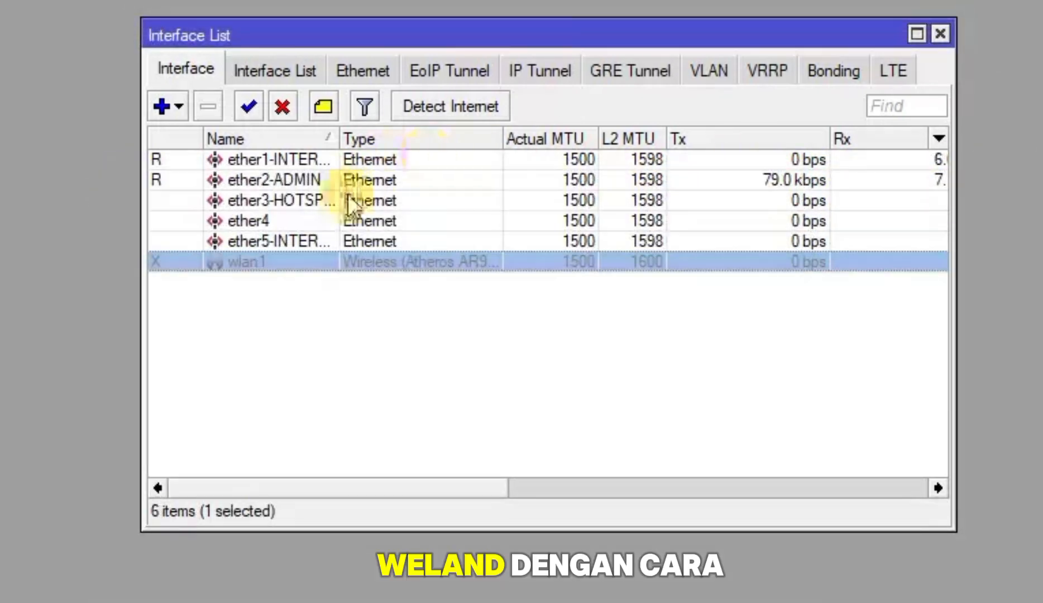
{"action": "left_click", "coordinate": [242, 103]}
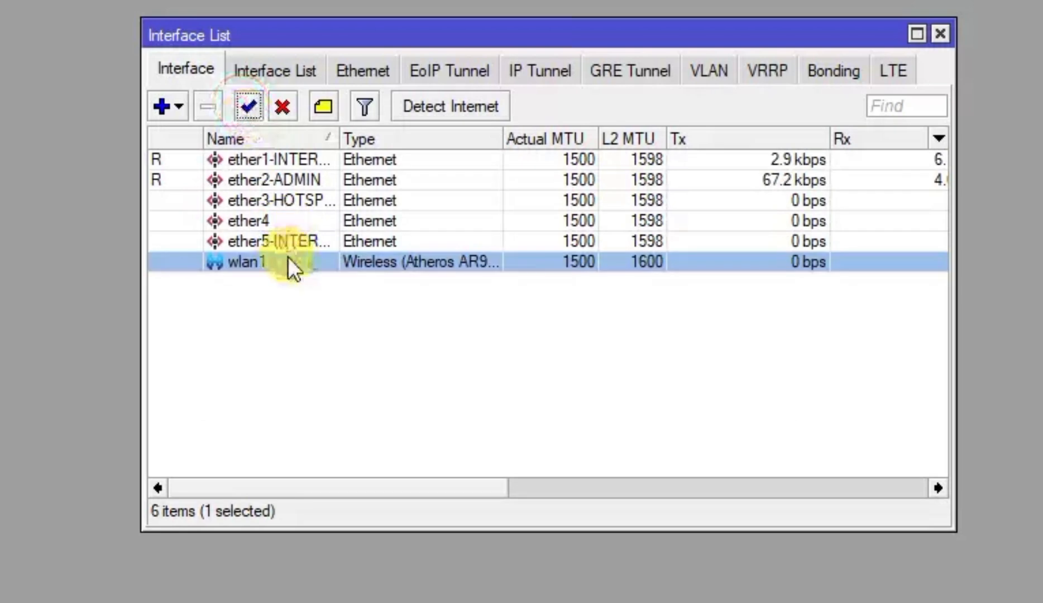
Widen the Interface List window and its Name column to show full interface names
{"action": "double_click", "coordinate": [292, 260]}
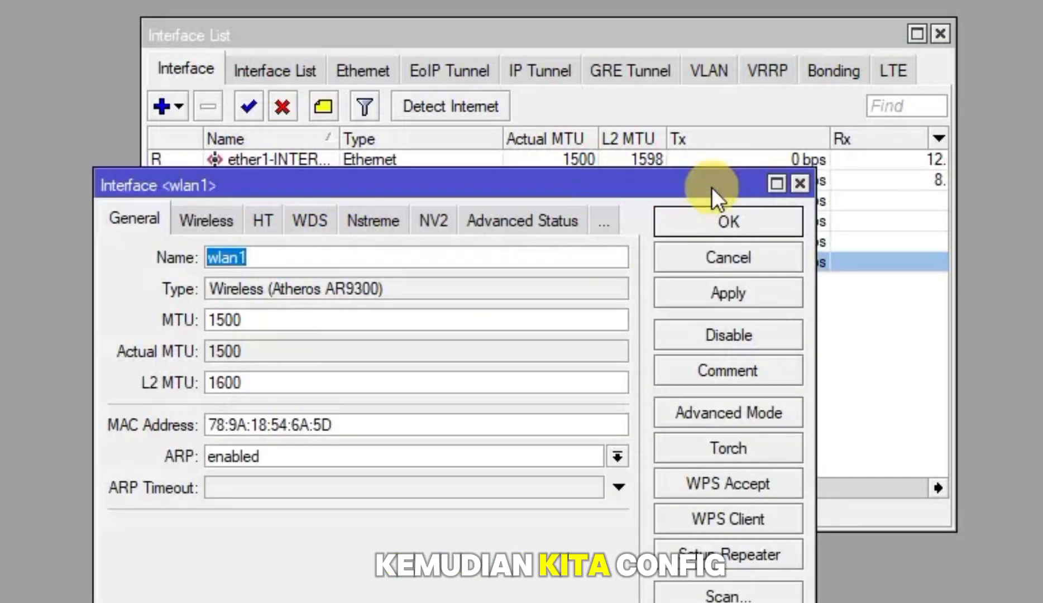
{"action": "left_click", "coordinate": [801, 182]}
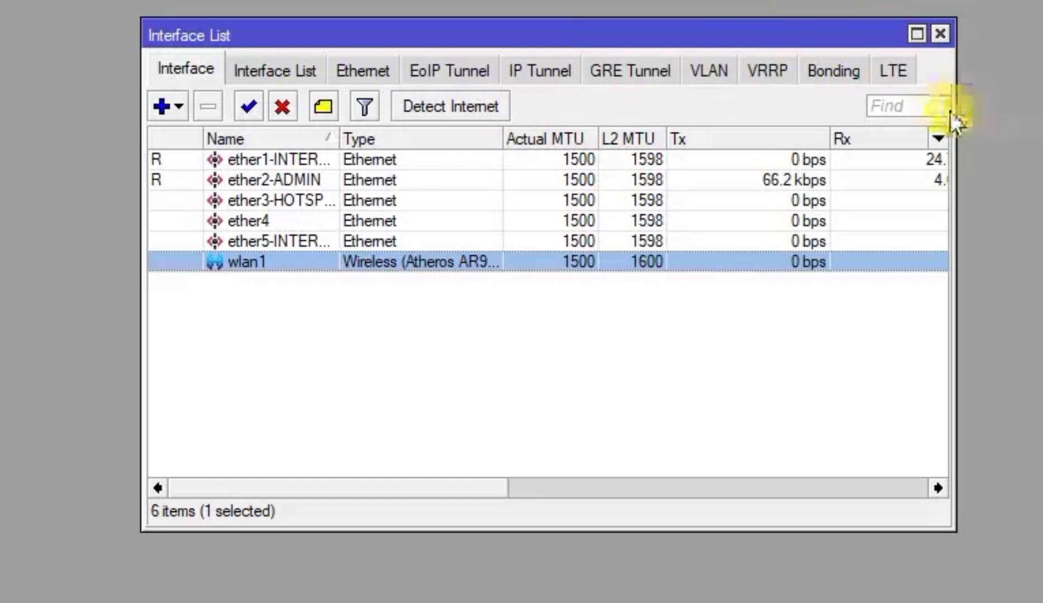
{"action": "left_click_drag", "start_coordinate": [956, 88], "coordinate": [1042, 90]}
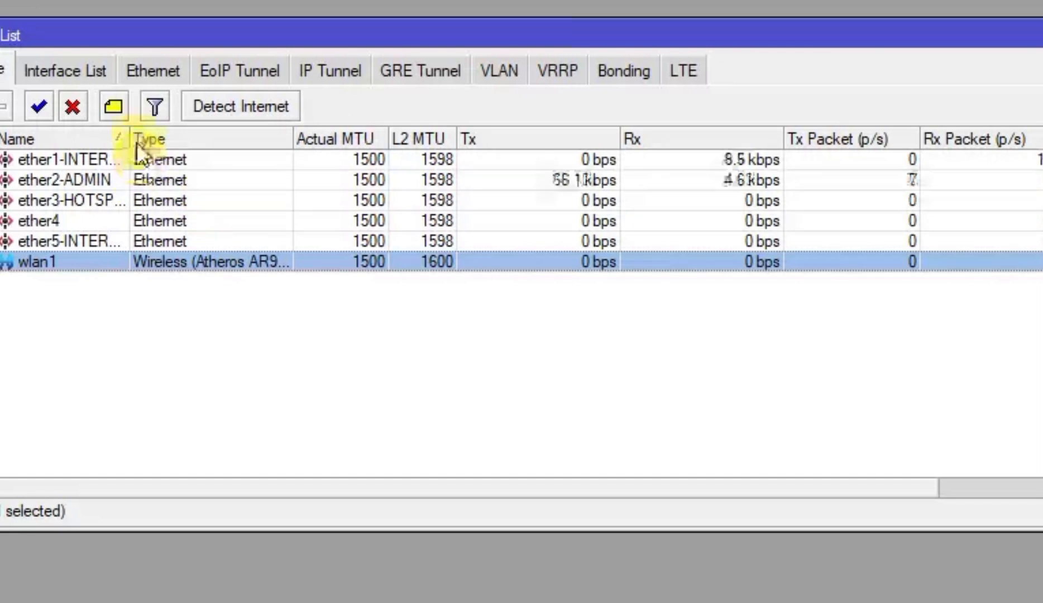
{"action": "left_click_drag", "start_coordinate": [132, 129], "coordinate": [174, 150]}
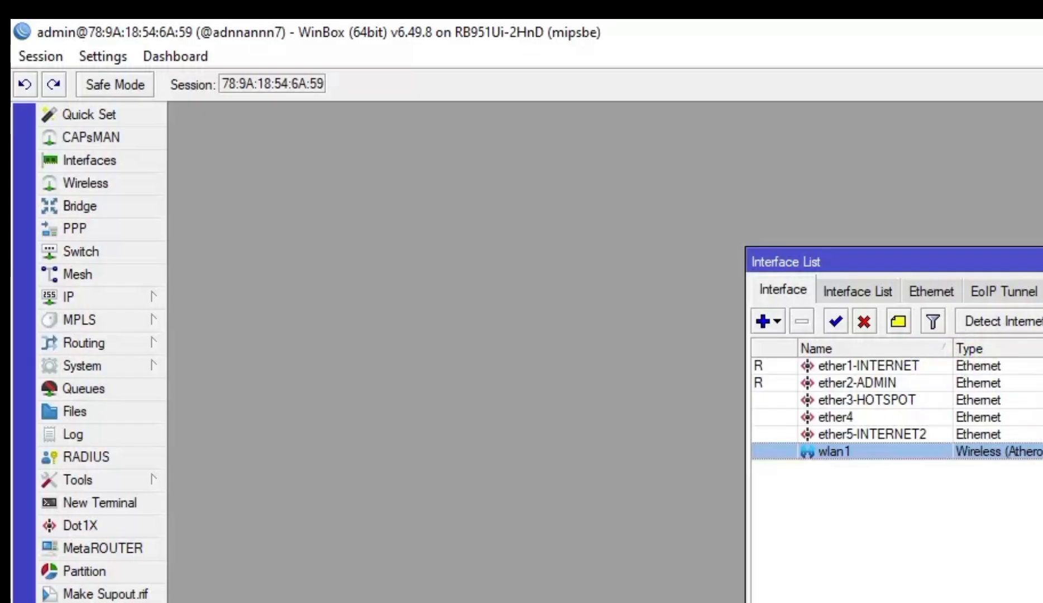
Create a bridge named bridge1-INTERNET and widen the bridge list's Name column
{"action": "left_click", "coordinate": [113, 208]}
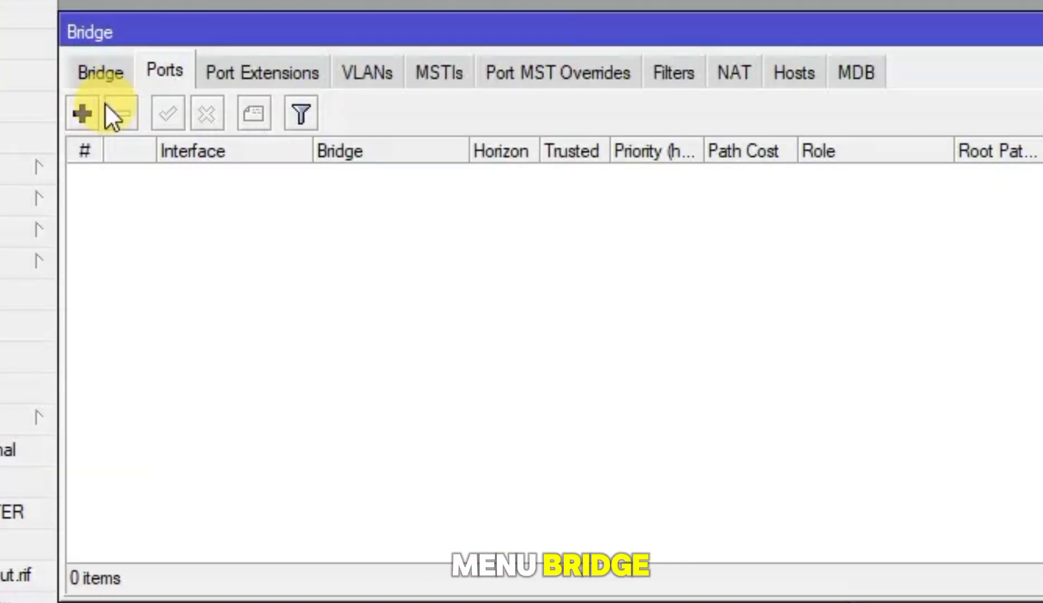
{"action": "left_click", "coordinate": [96, 76]}
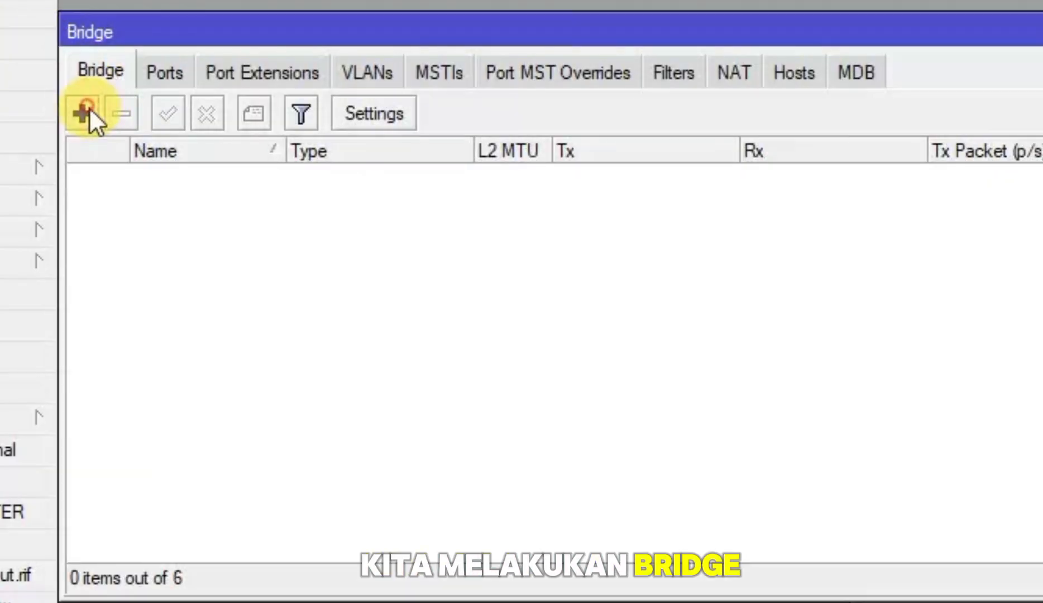
{"action": "left_click", "coordinate": [89, 108]}
{"action": "left_click", "coordinate": [485, 91]}
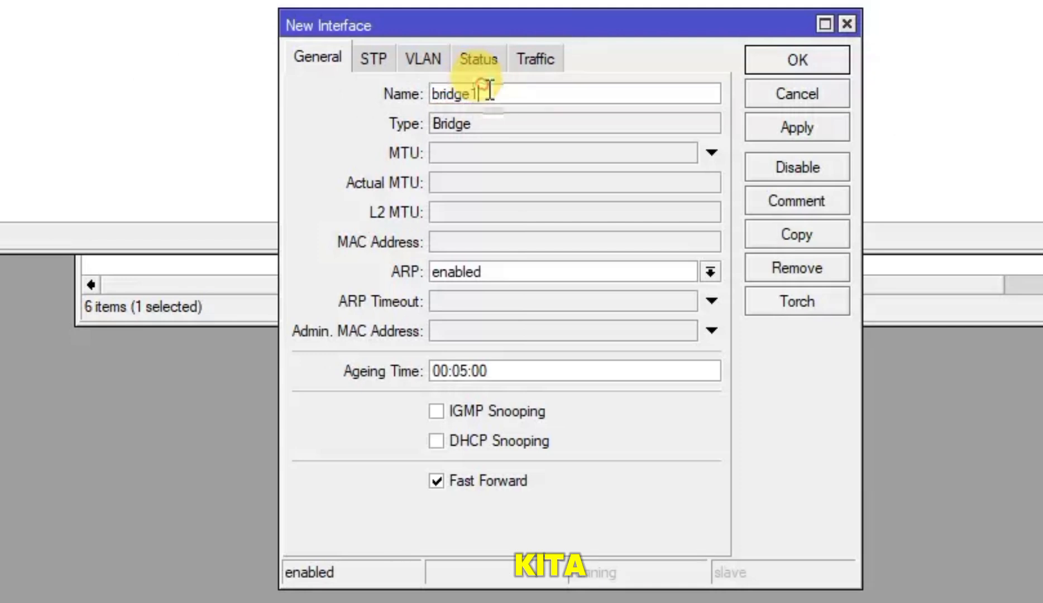
{"action": "type", "text": "-lNTER"}
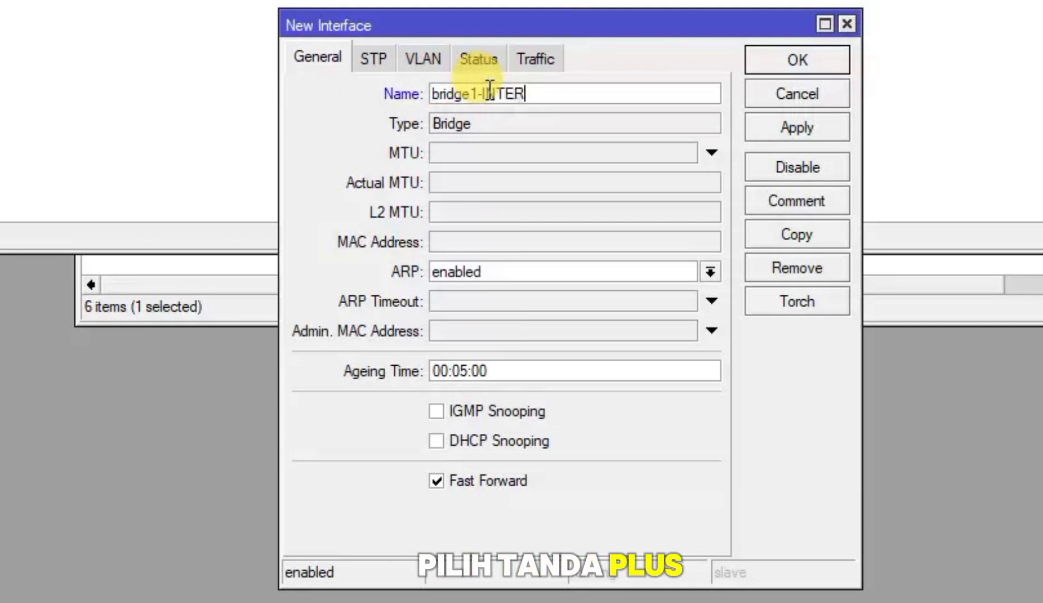
{"action": "type", "text": "NET"}
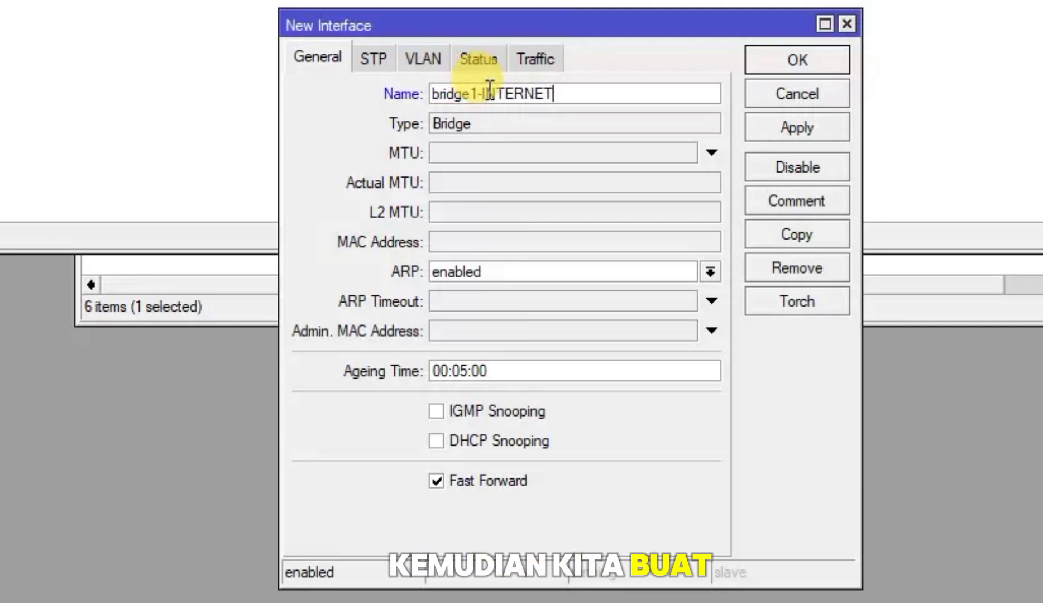
{"action": "left_click", "coordinate": [792, 129]}
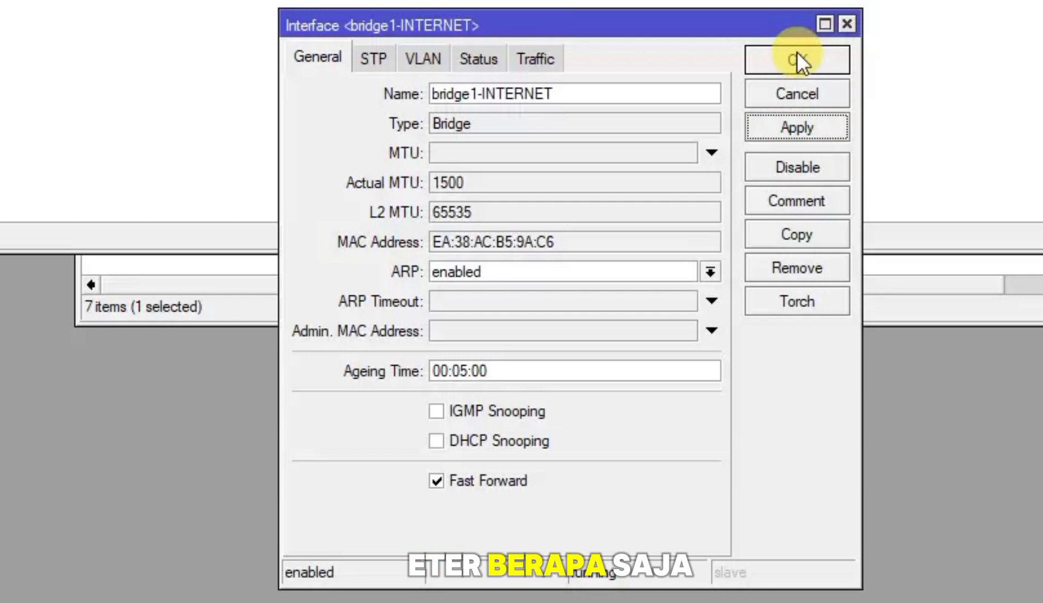
{"action": "left_click", "coordinate": [797, 61]}
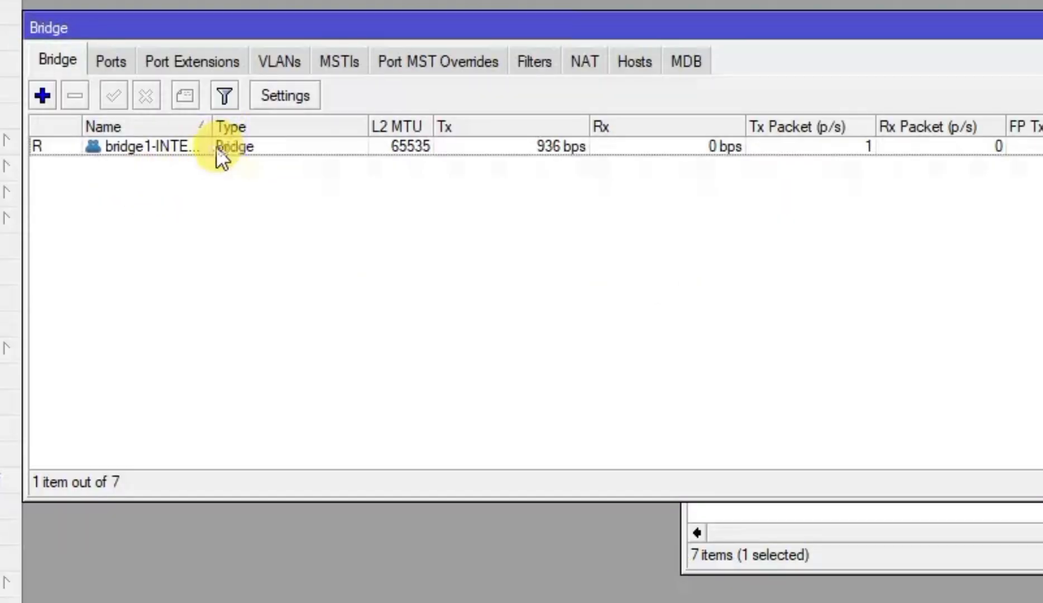
{"action": "left_click_drag", "start_coordinate": [214, 126], "coordinate": [266, 134]}
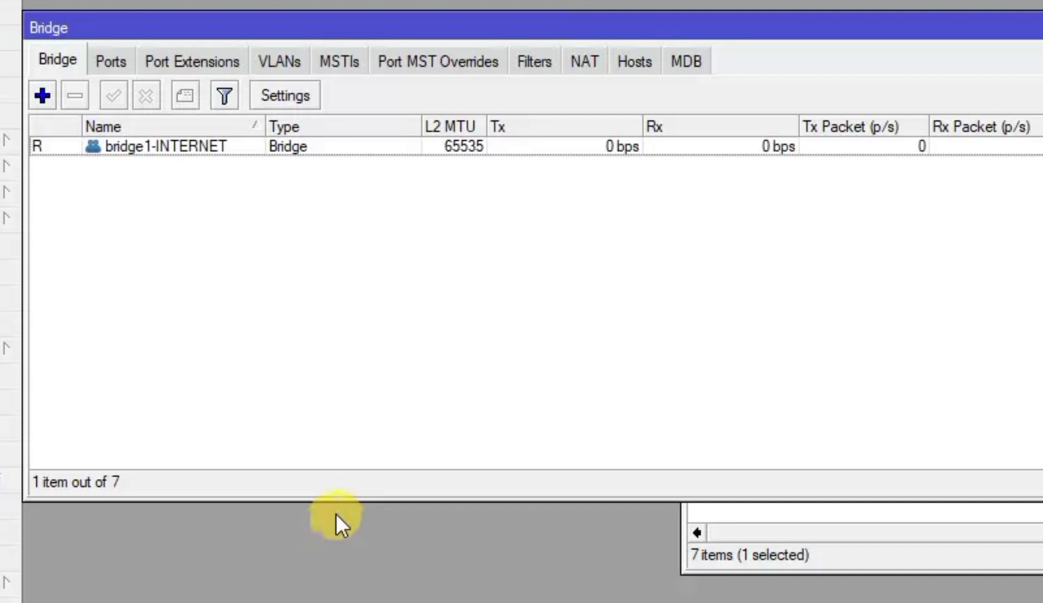
Add ether1-INTERNET and ether5-INTERNET2 as ports of bridge1-INTERNET
{"action": "left_click", "coordinate": [115, 63]}
{"action": "left_click", "coordinate": [42, 95]}
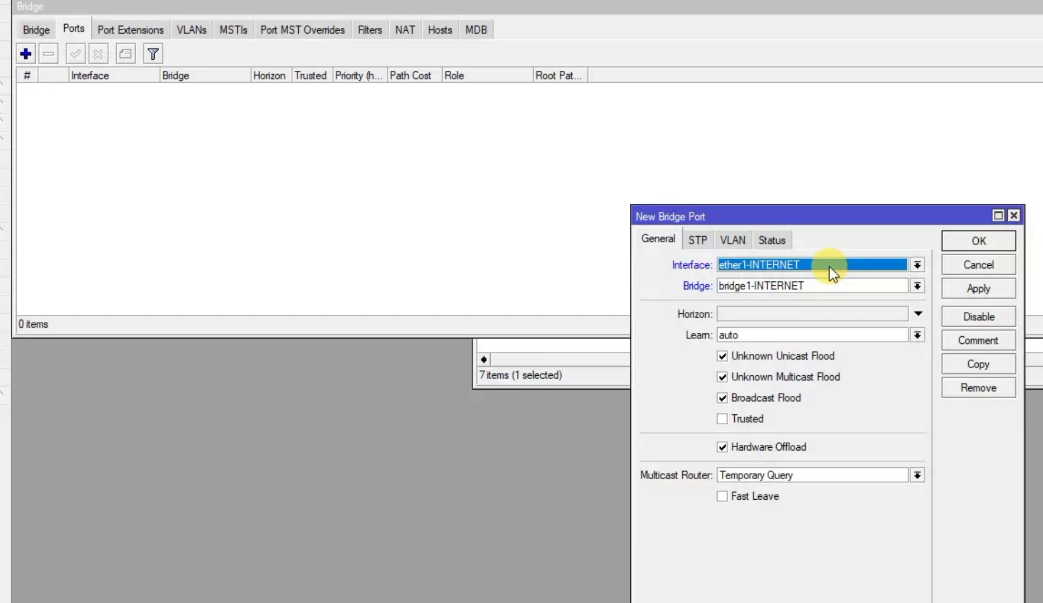
{"action": "left_click", "coordinate": [975, 288]}
{"action": "left_click", "coordinate": [978, 241]}
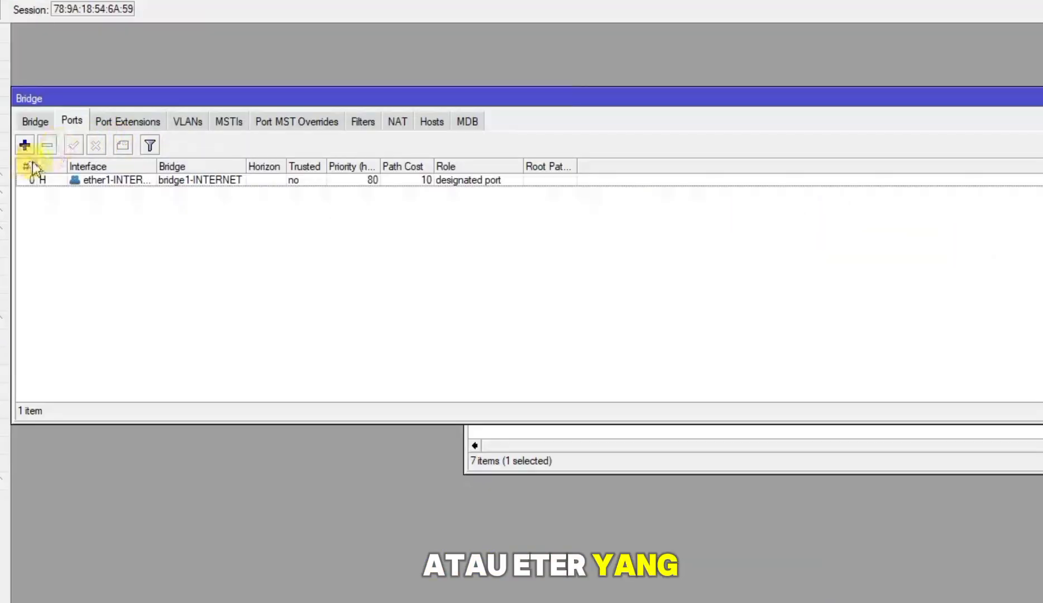
{"action": "left_click", "coordinate": [25, 145]}
{"action": "left_click", "coordinate": [781, 356]}
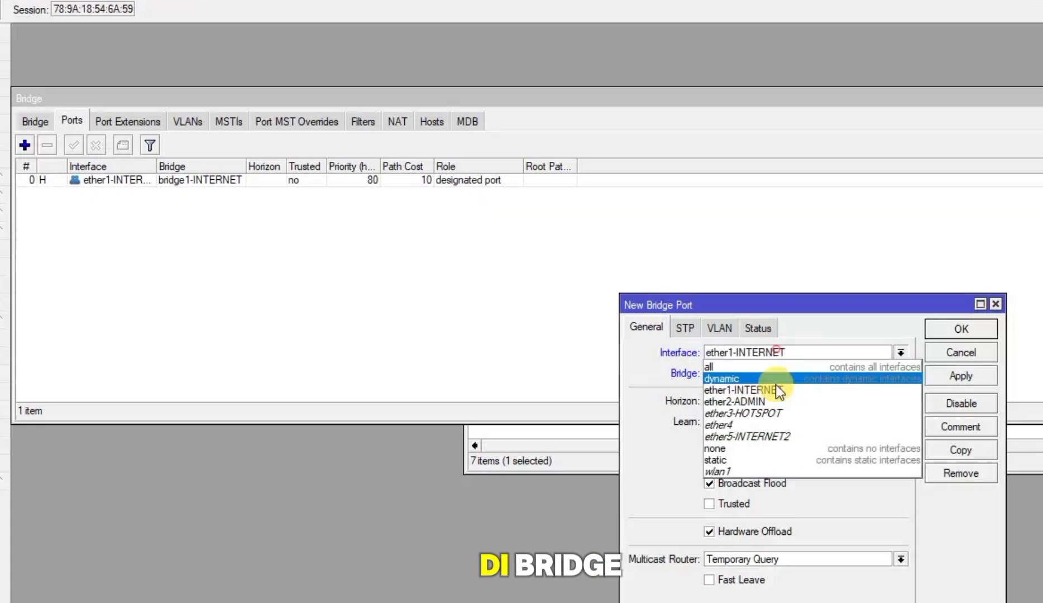
{"action": "left_click", "coordinate": [775, 434]}
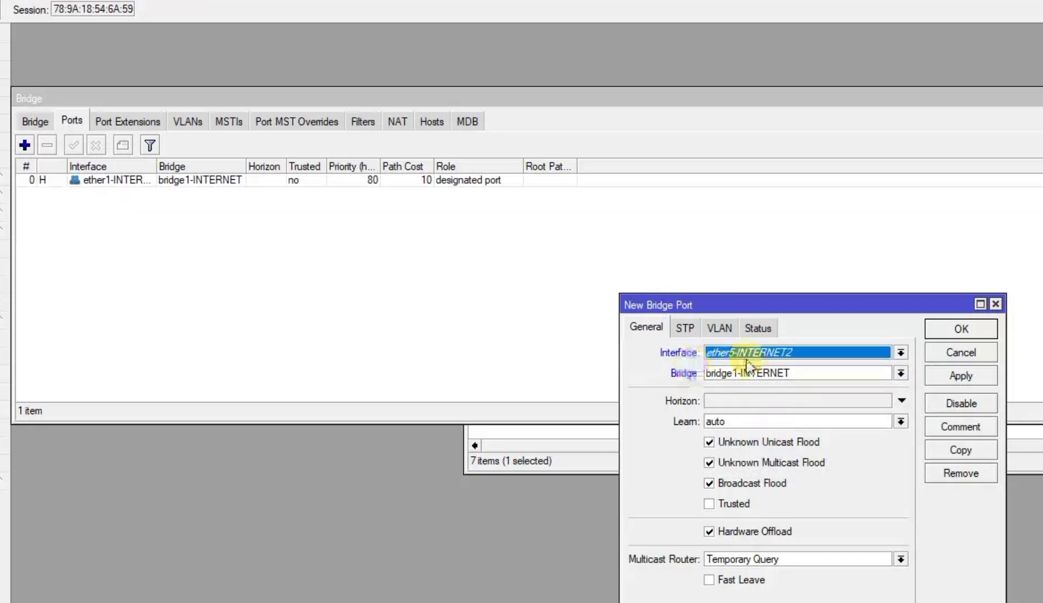
{"action": "left_click", "coordinate": [961, 374]}
{"action": "left_click", "coordinate": [960, 329]}
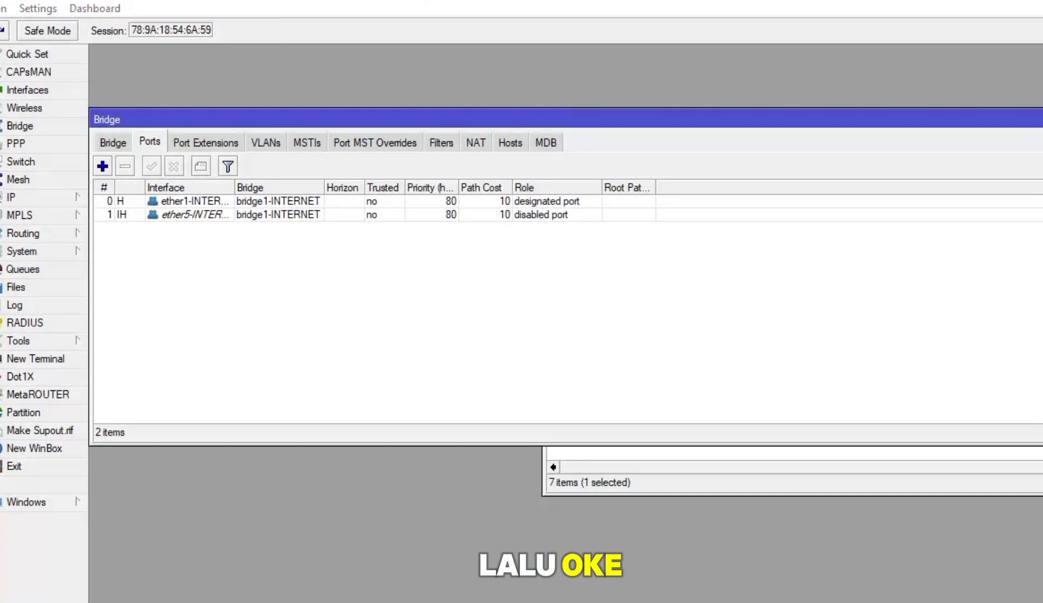
Create a second bridge named bridge2-HOTSPOT alongside bridge1-INTERNET
{"action": "left_click", "coordinate": [117, 144]}
{"action": "left_click", "coordinate": [102, 166]}
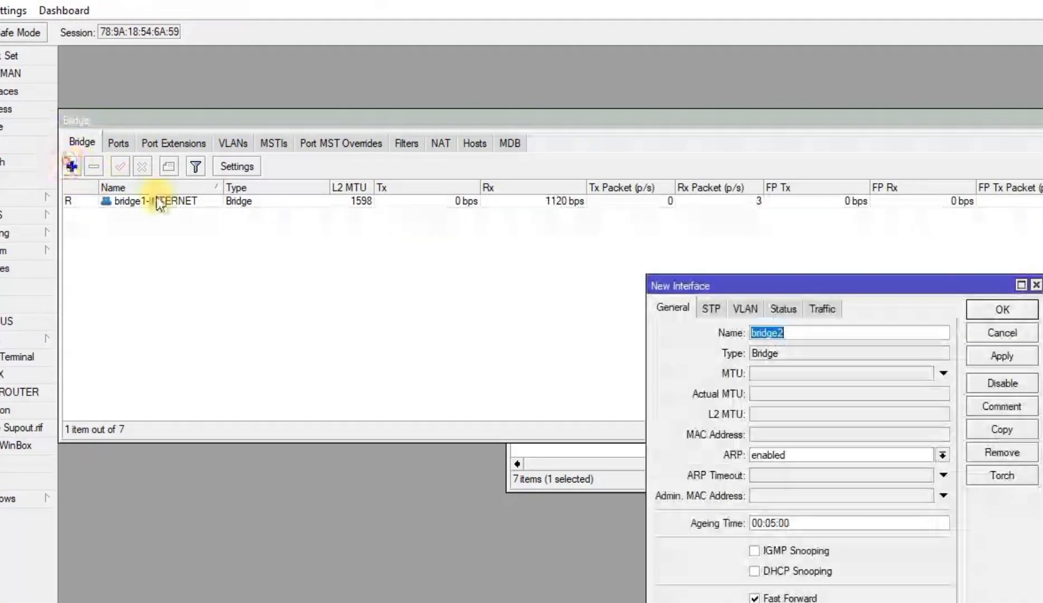
{"action": "type", "text": "-HOTSPOT"}
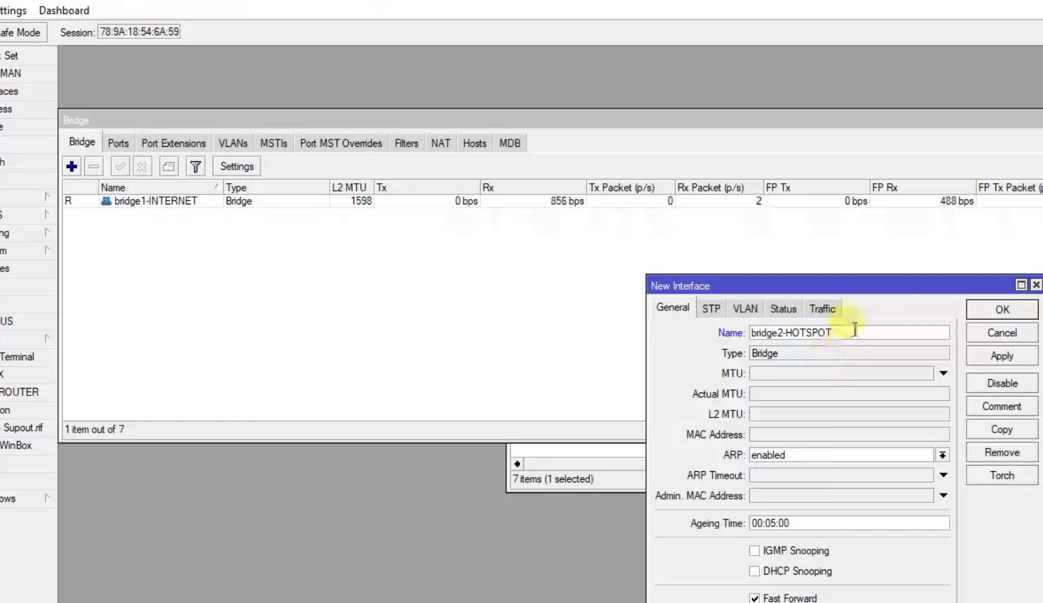
{"action": "left_click", "coordinate": [1029, 358]}
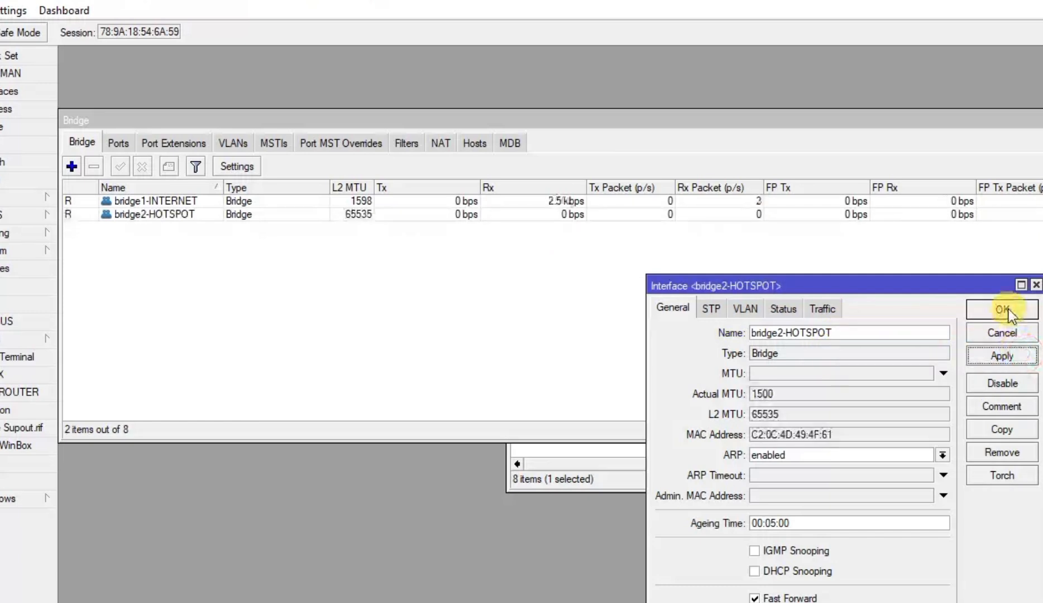
{"action": "left_click", "coordinate": [1001, 309]}
{"action": "left_click", "coordinate": [111, 138]}
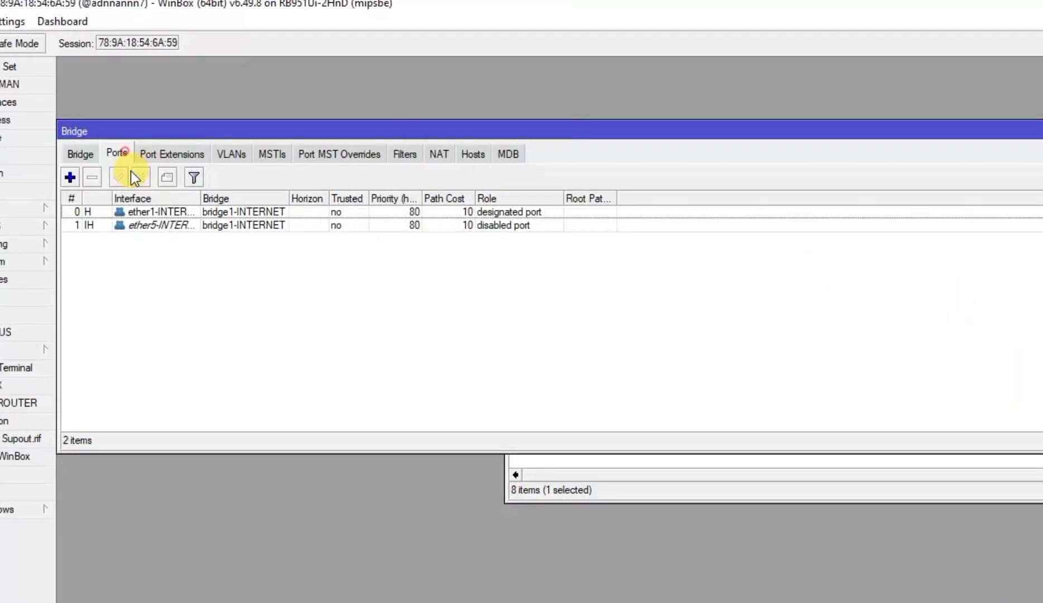
Add ether3-HOTSPOT as a port of bridge2-HOTSPOT
{"action": "left_click", "coordinate": [70, 178]}
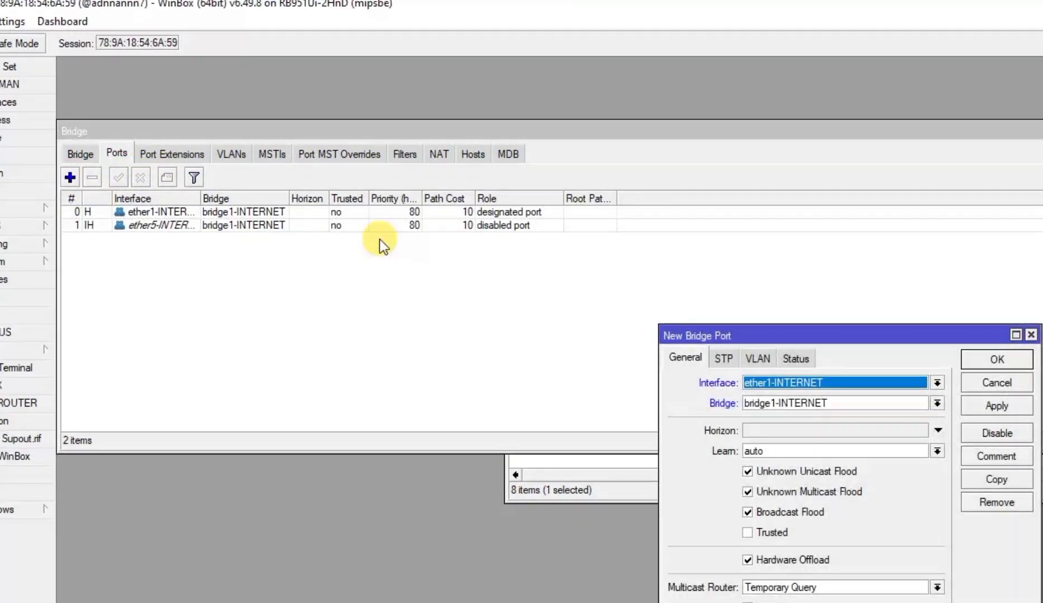
{"action": "left_click", "coordinate": [826, 384]}
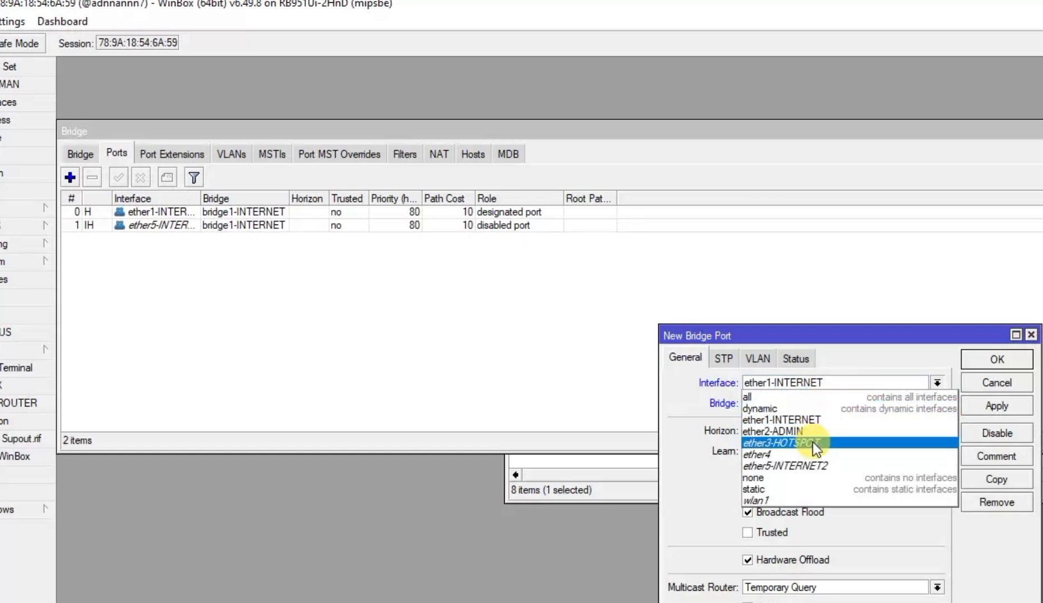
{"action": "left_click", "coordinate": [812, 442]}
{"action": "left_click", "coordinate": [825, 402]}
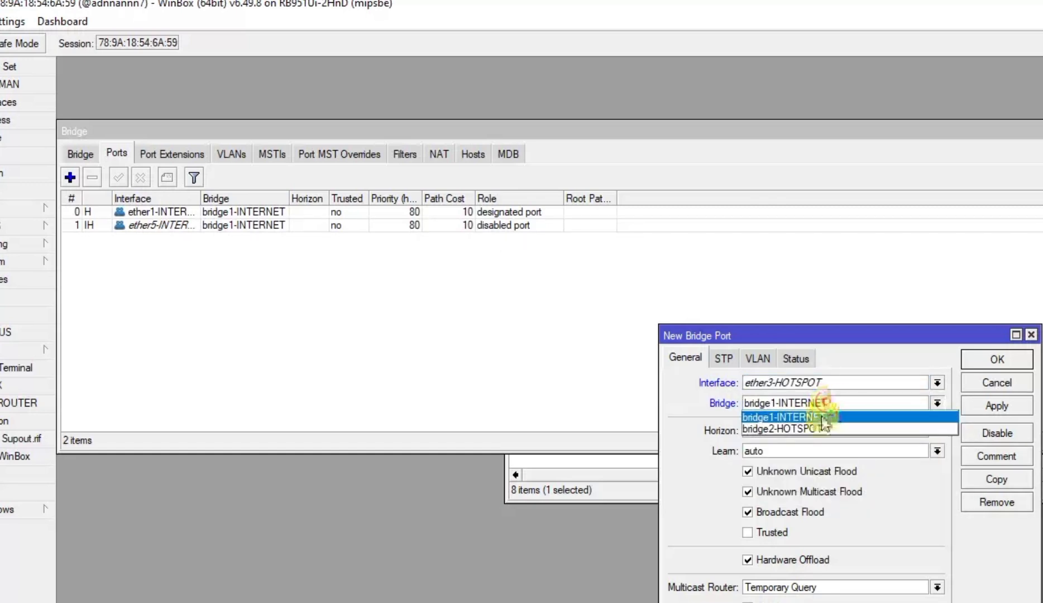
{"action": "left_click", "coordinate": [818, 429]}
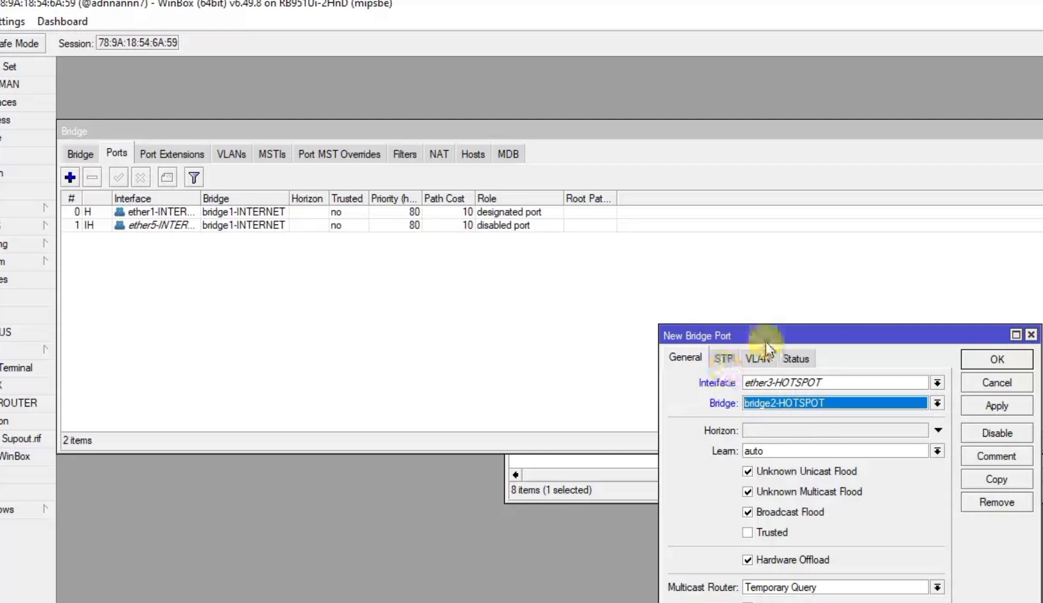
{"action": "left_click", "coordinate": [993, 412]}
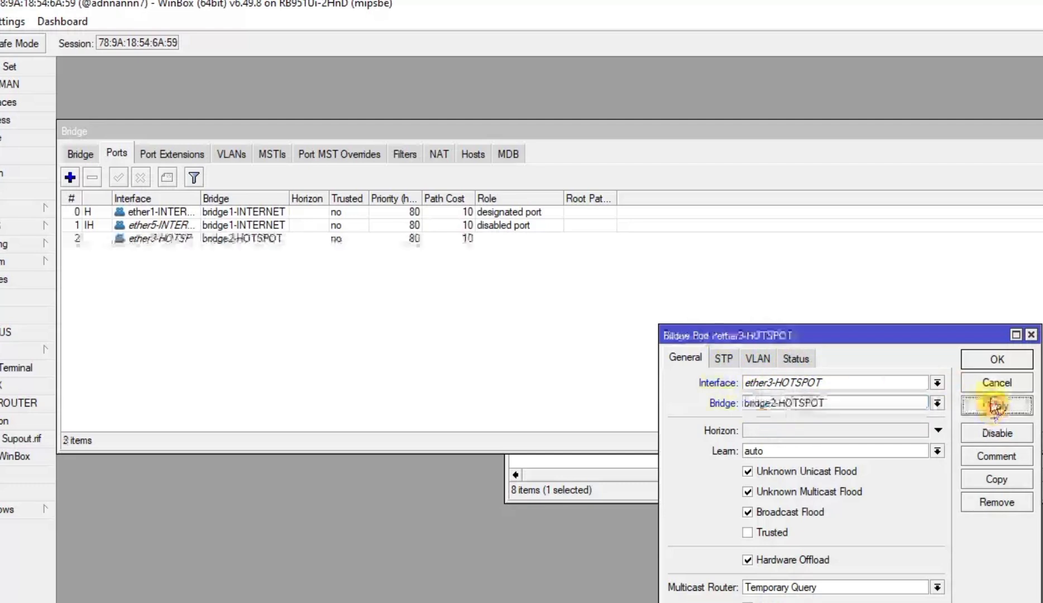
{"action": "left_click", "coordinate": [986, 361]}
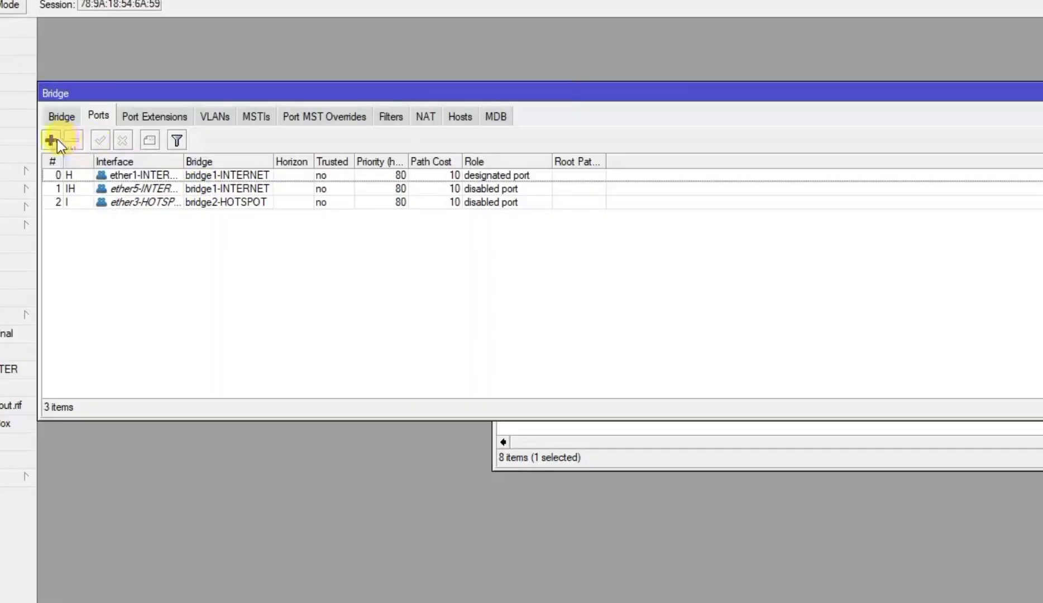
{"action": "left_click", "coordinate": [53, 141]}
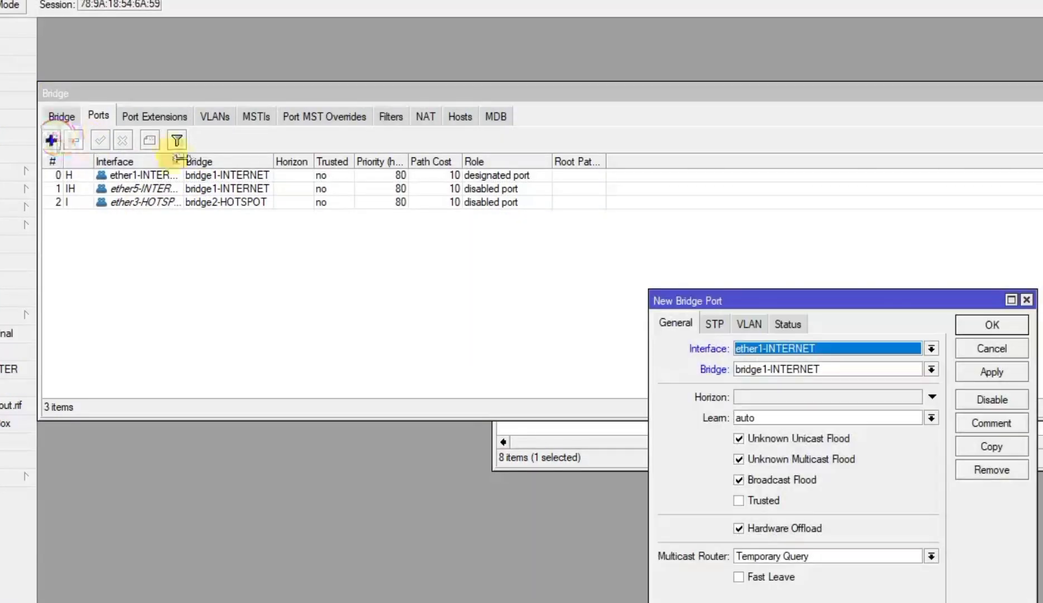
Attach wlan1 as a port of bridge2-HOTSPOT
{"action": "left_click", "coordinate": [747, 355]}
{"action": "left_click", "coordinate": [746, 461]}
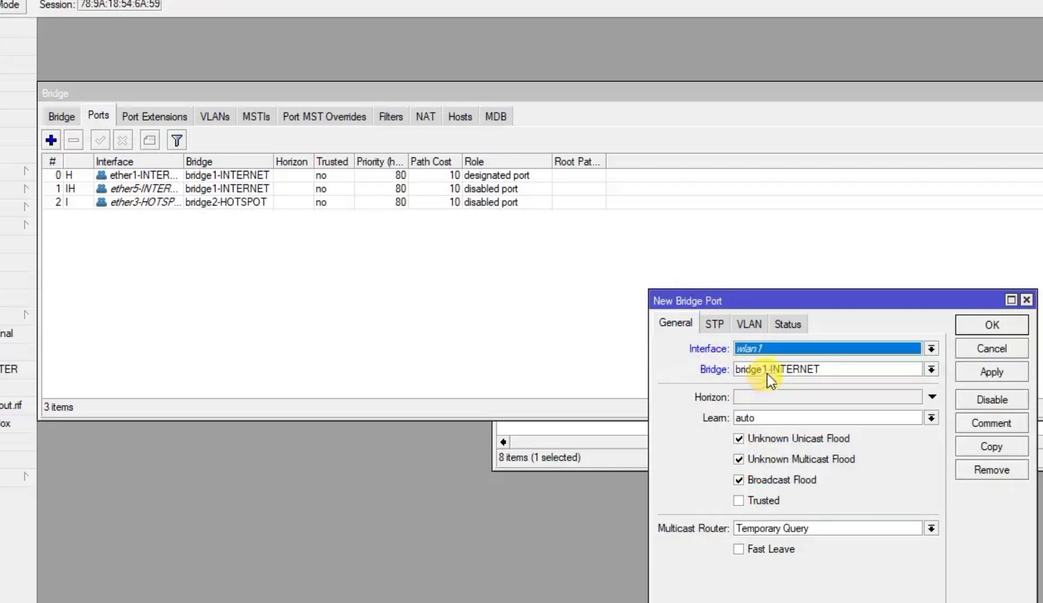
{"action": "left_click", "coordinate": [820, 369]}
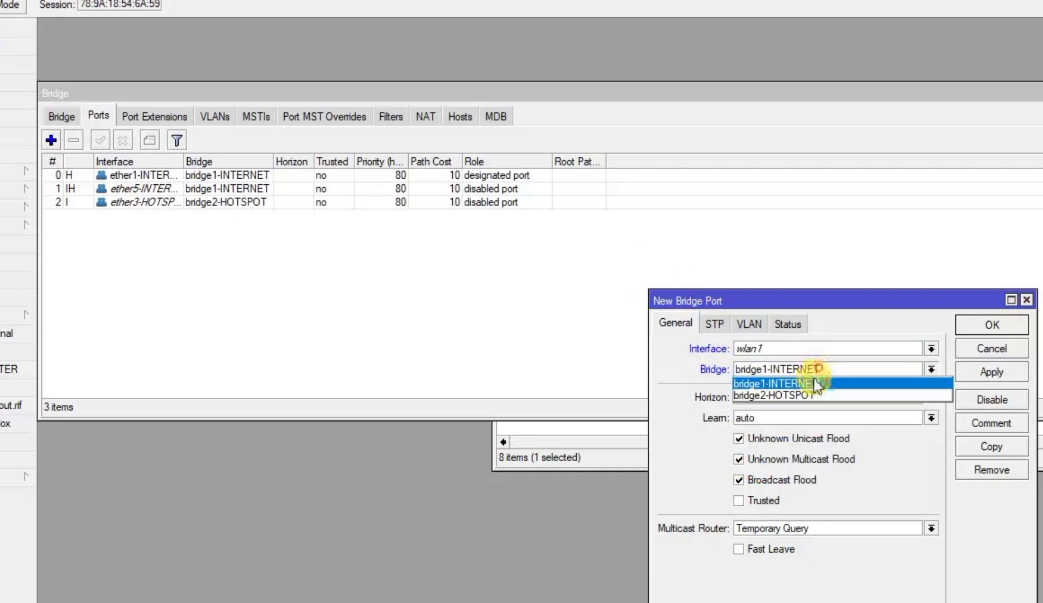
{"action": "left_click", "coordinate": [744, 394]}
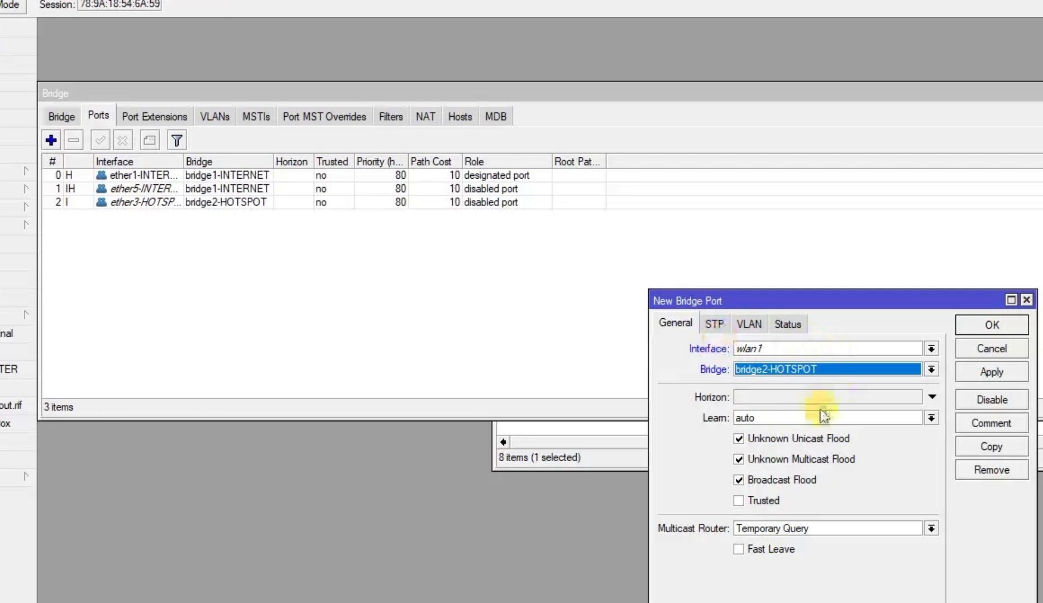
{"action": "left_click", "coordinate": [985, 371]}
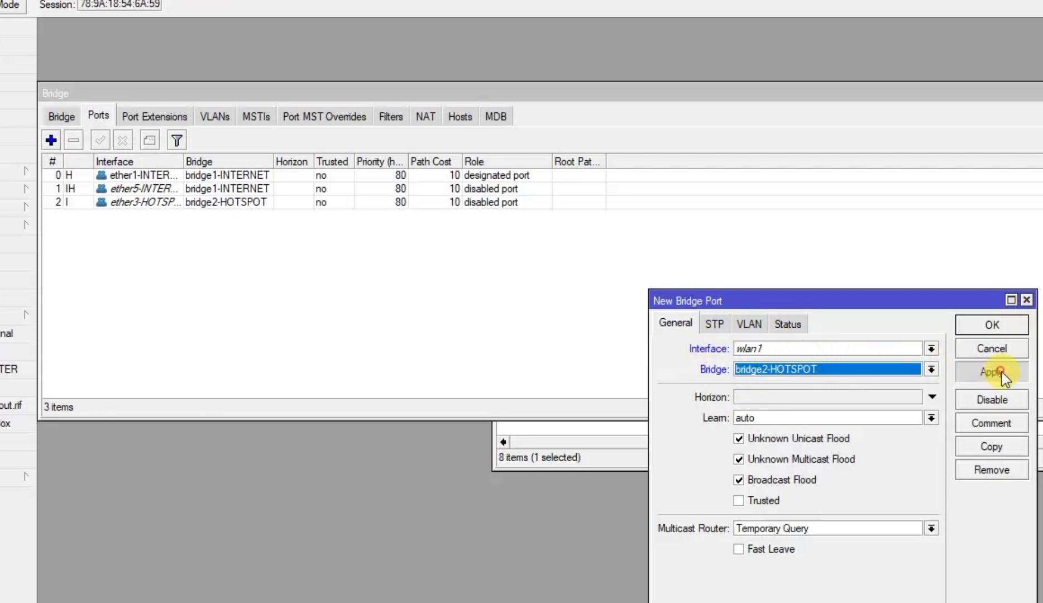
{"action": "left_click", "coordinate": [992, 325]}
Add a DHCP client on bridge1-INTERNET and close the DHCP Client window
{"action": "left_click", "coordinate": [220, 69]}
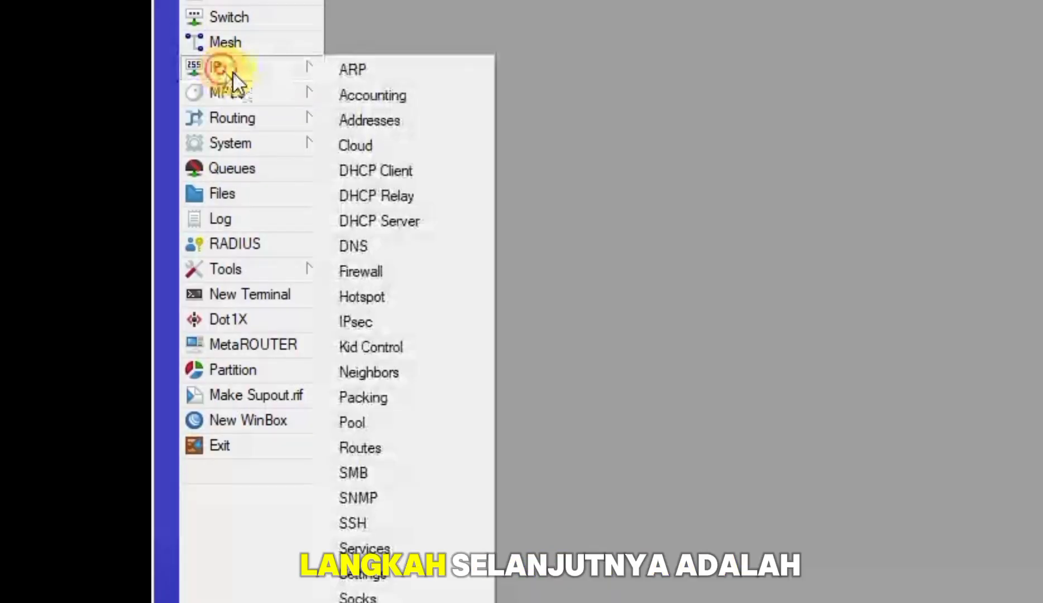
{"action": "left_click", "coordinate": [428, 165]}
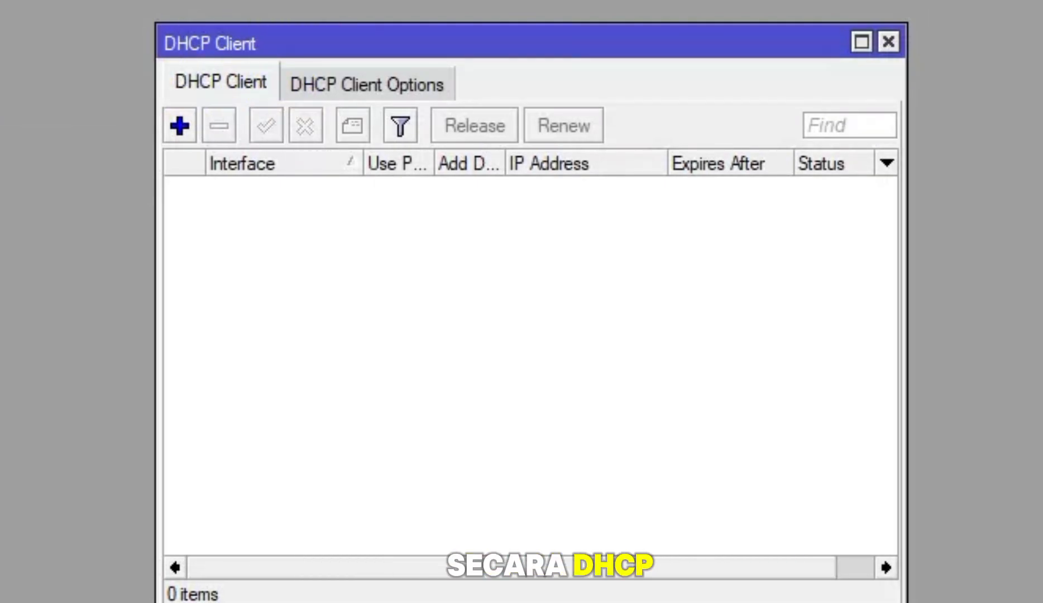
{"action": "left_click", "coordinate": [180, 125]}
{"action": "left_click", "coordinate": [568, 177]}
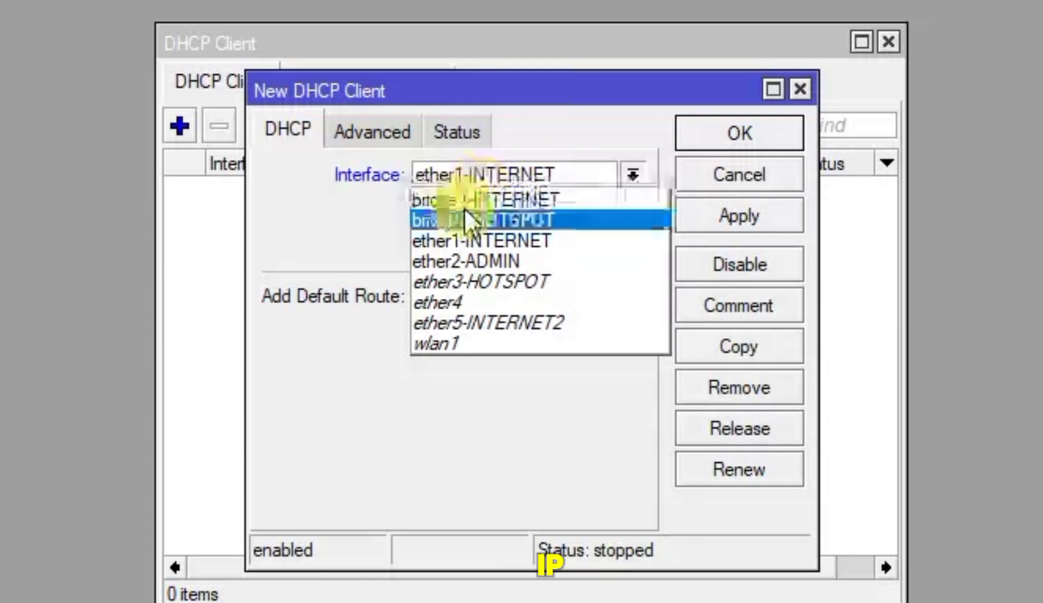
{"action": "left_click", "coordinate": [451, 200]}
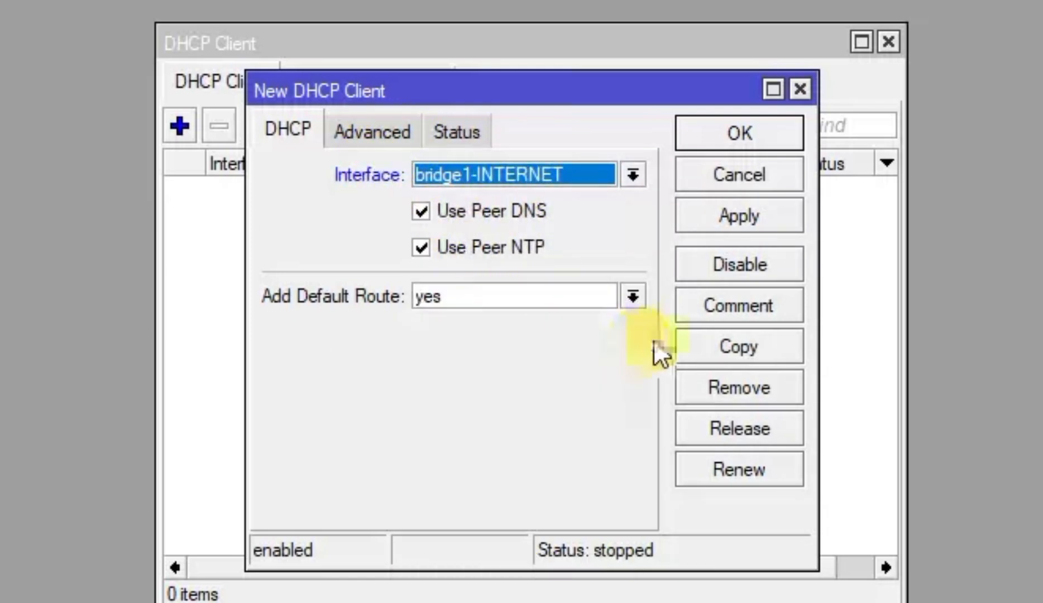
{"action": "left_click", "coordinate": [734, 221]}
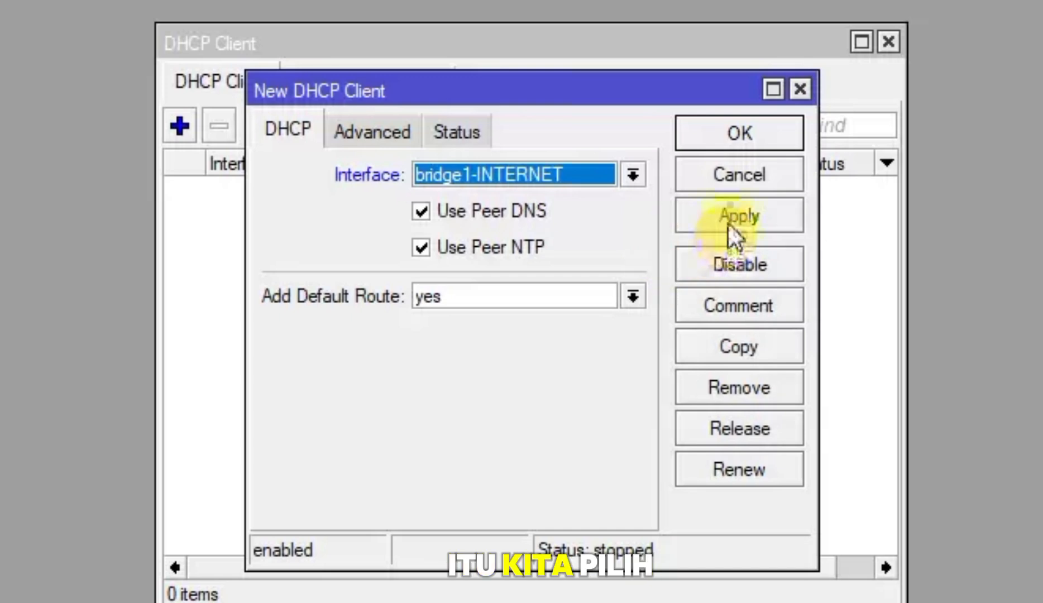
{"action": "left_click", "coordinate": [738, 140]}
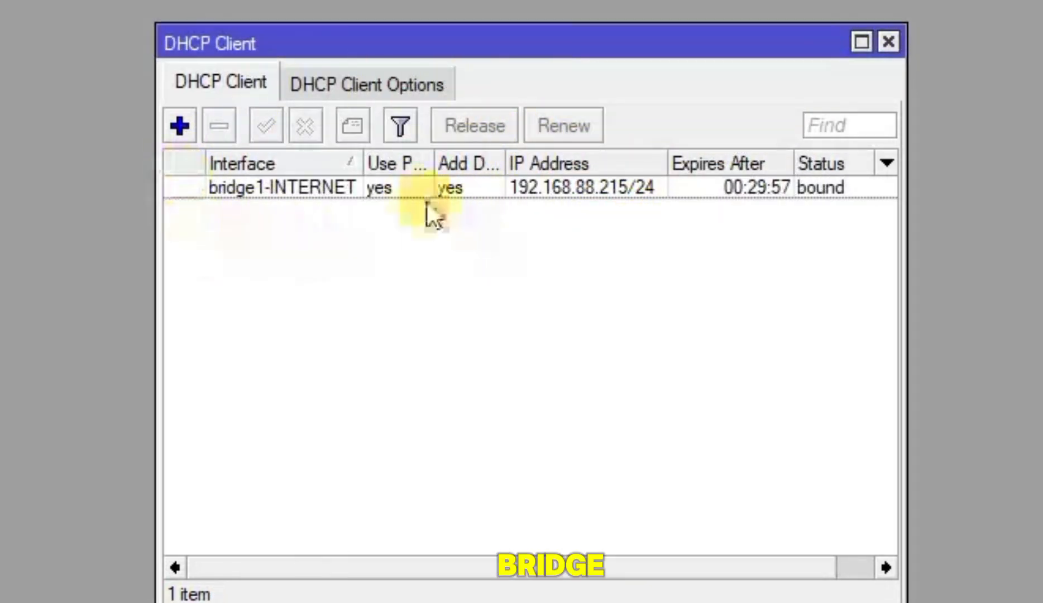
{"action": "left_click", "coordinate": [888, 42]}
Add the static address 192.168.2.1/24 on the ether2-ADMIN interface
{"action": "left_click", "coordinate": [221, 59]}
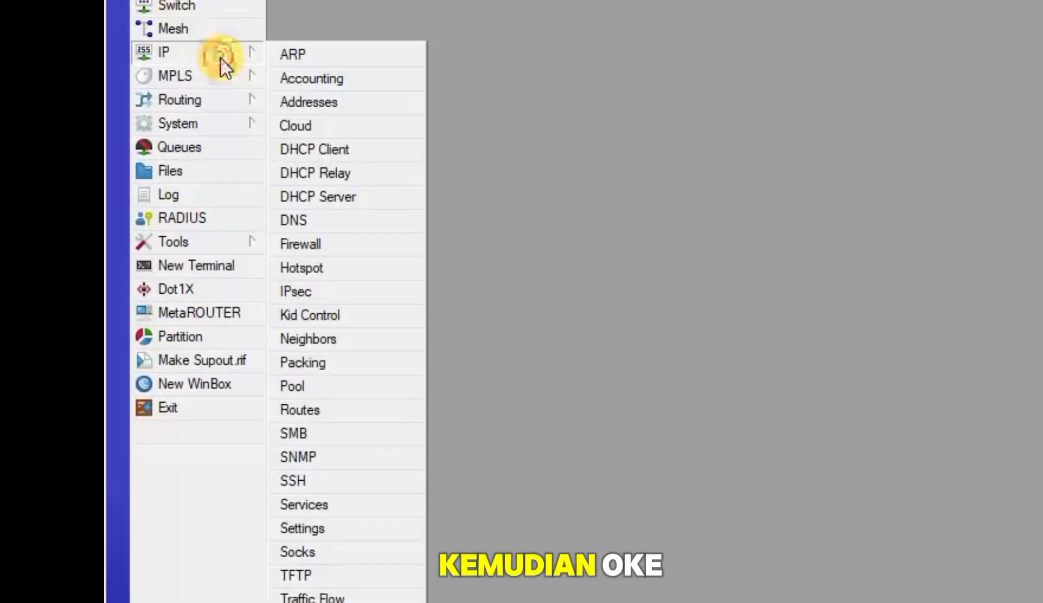
{"action": "left_click", "coordinate": [322, 99]}
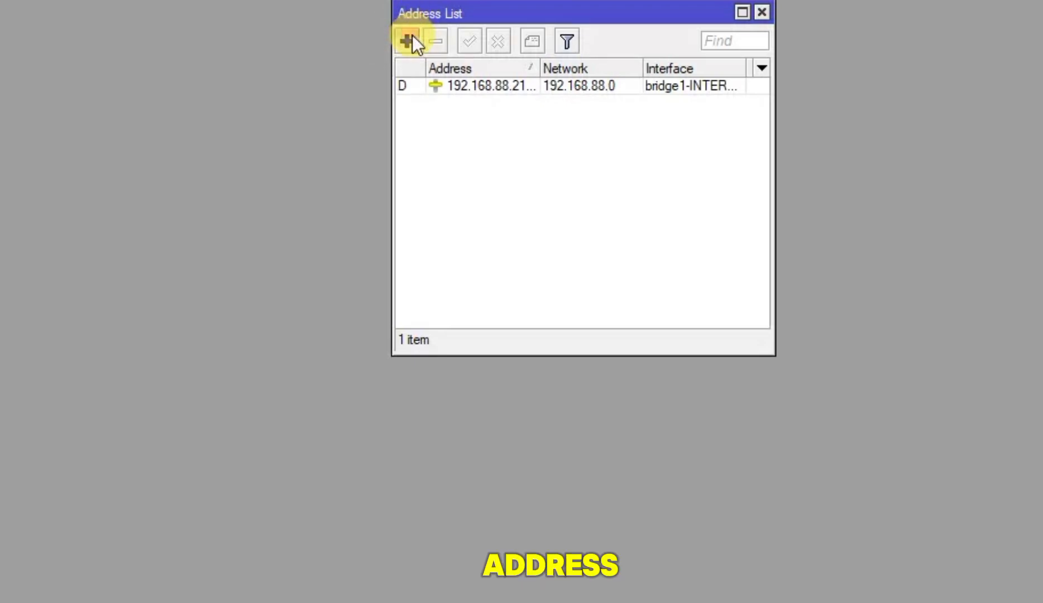
{"action": "left_click", "coordinate": [410, 41]}
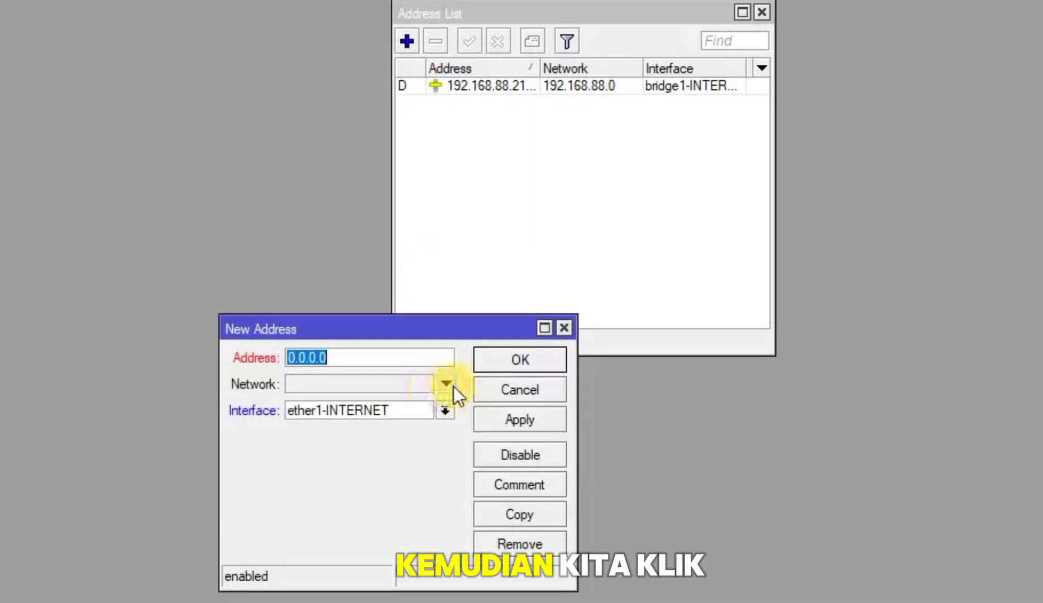
{"action": "left_click", "coordinate": [446, 411]}
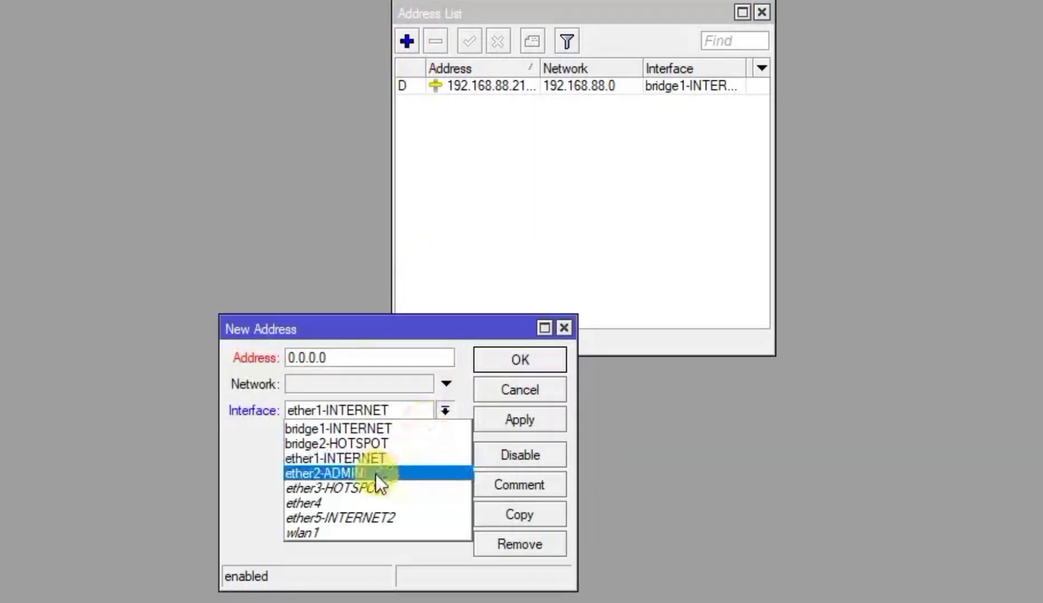
{"action": "left_click", "coordinate": [340, 472]}
{"action": "double_click", "coordinate": [311, 357]}
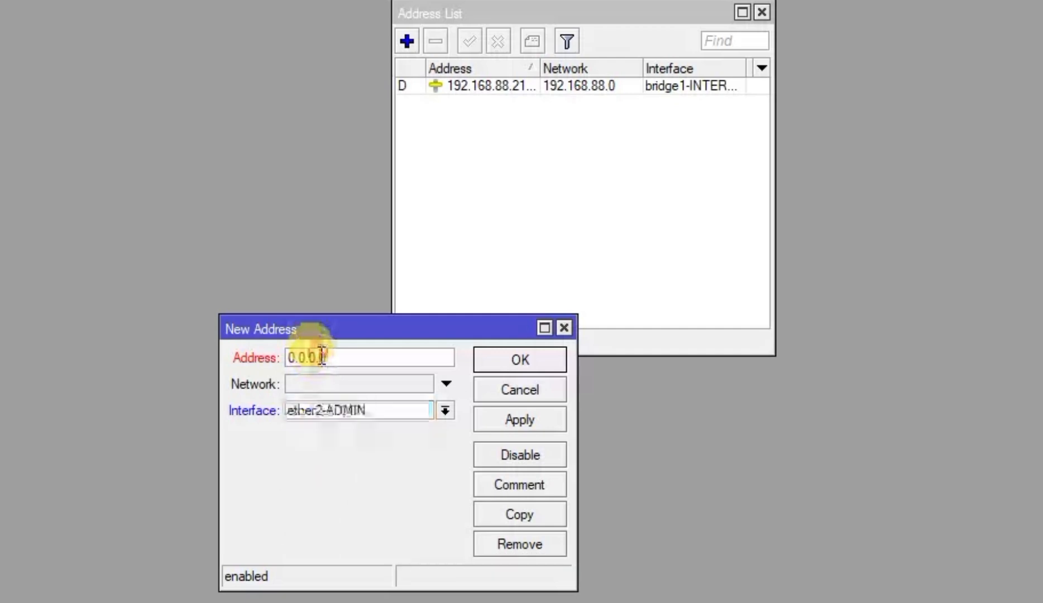
{"action": "type", "text": "192."}
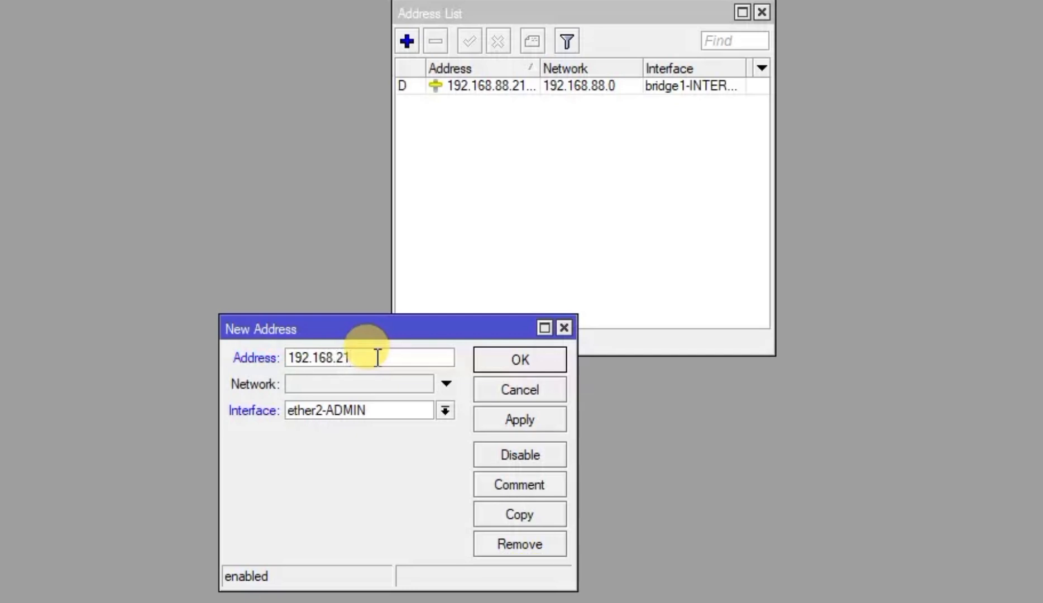
{"action": "type", "text": "168.2.1/24"}
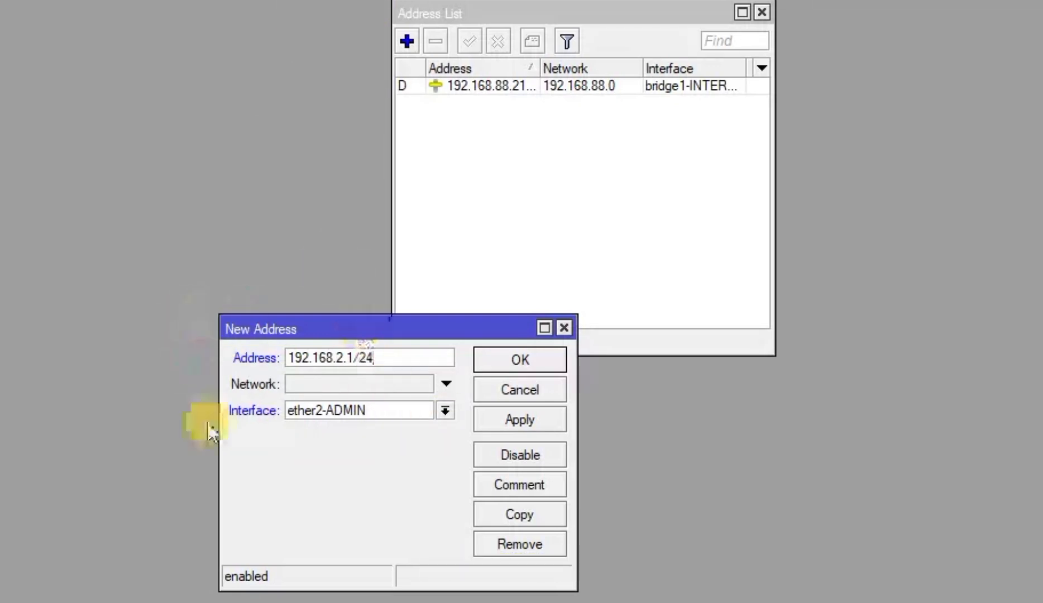
{"action": "left_click", "coordinate": [533, 420]}
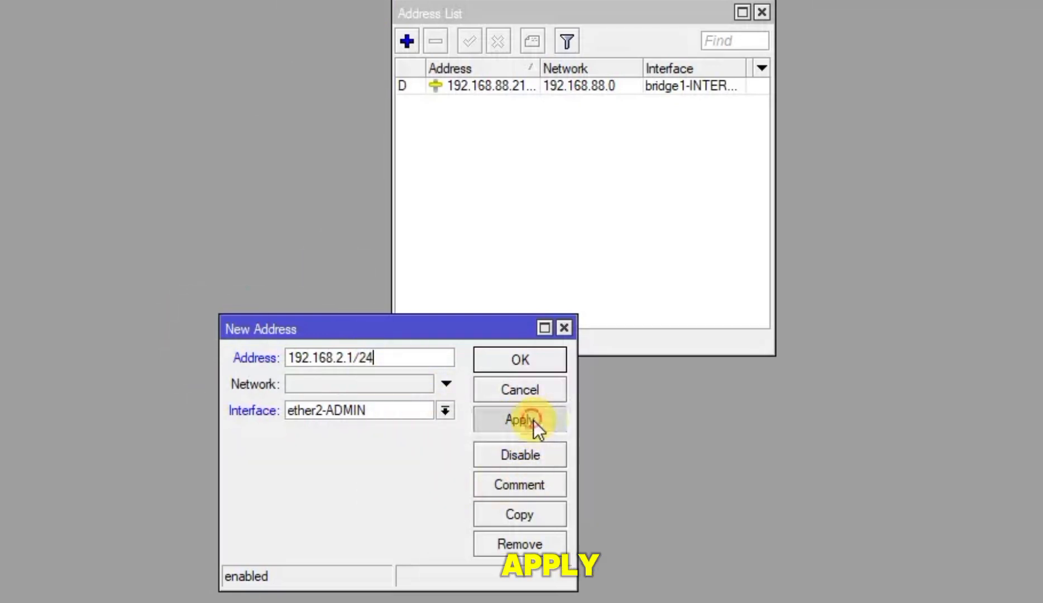
{"action": "left_click", "coordinate": [541, 360]}
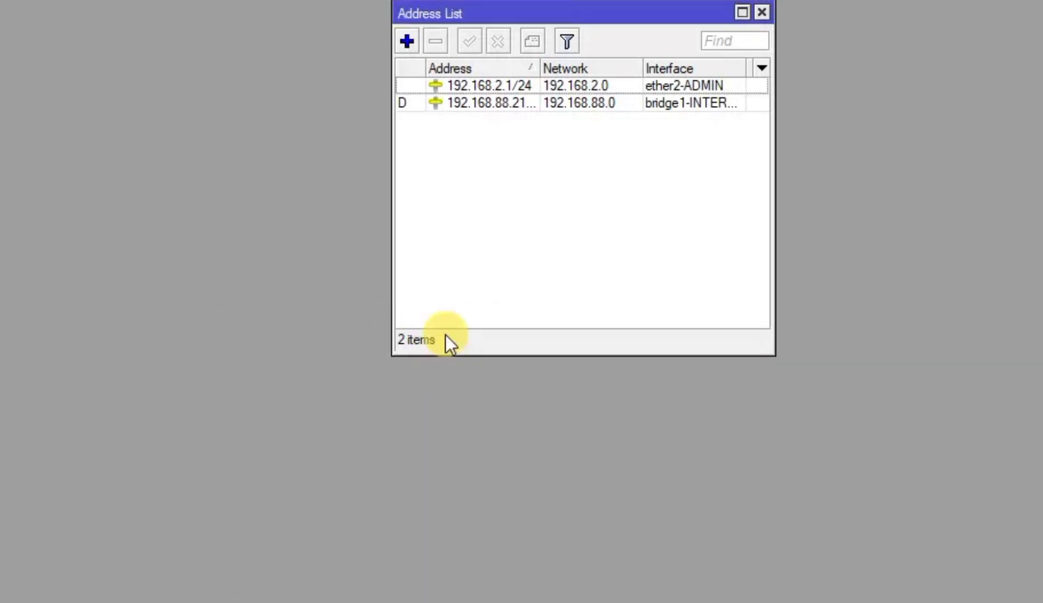
Assign 192.168.100.1/24 to bridge2-HOTSPOT and close the Address List
{"action": "left_click", "coordinate": [739, 13]}
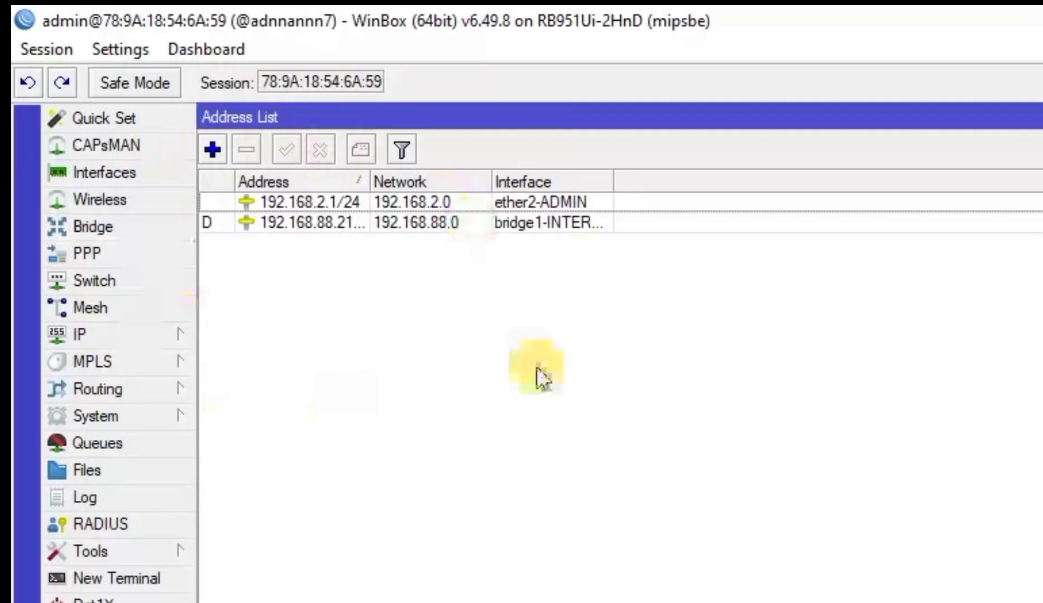
{"action": "left_click", "coordinate": [212, 149]}
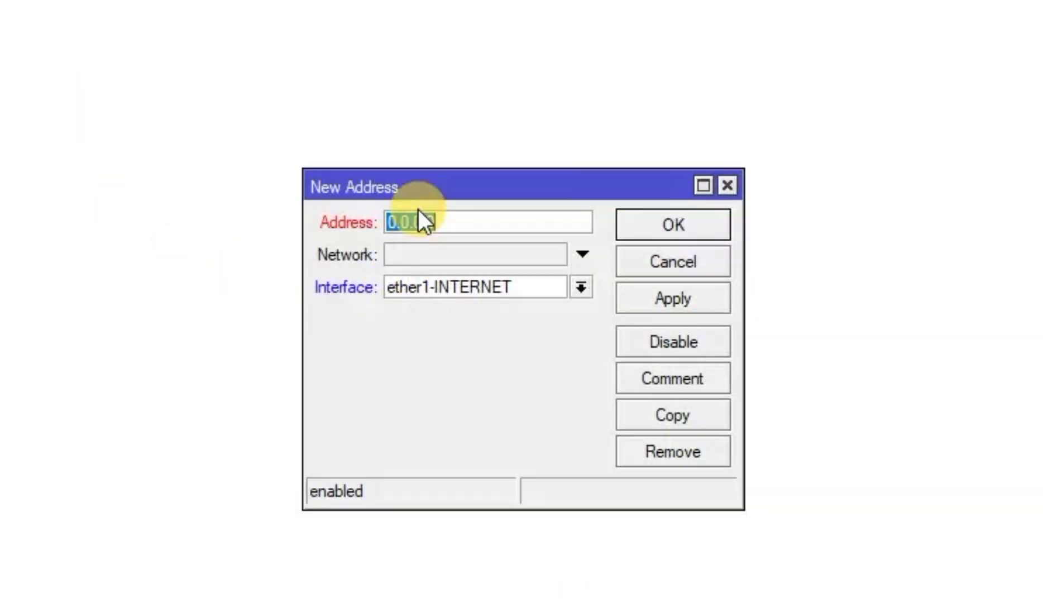
{"action": "type", "text": "192.168.100.1/24"}
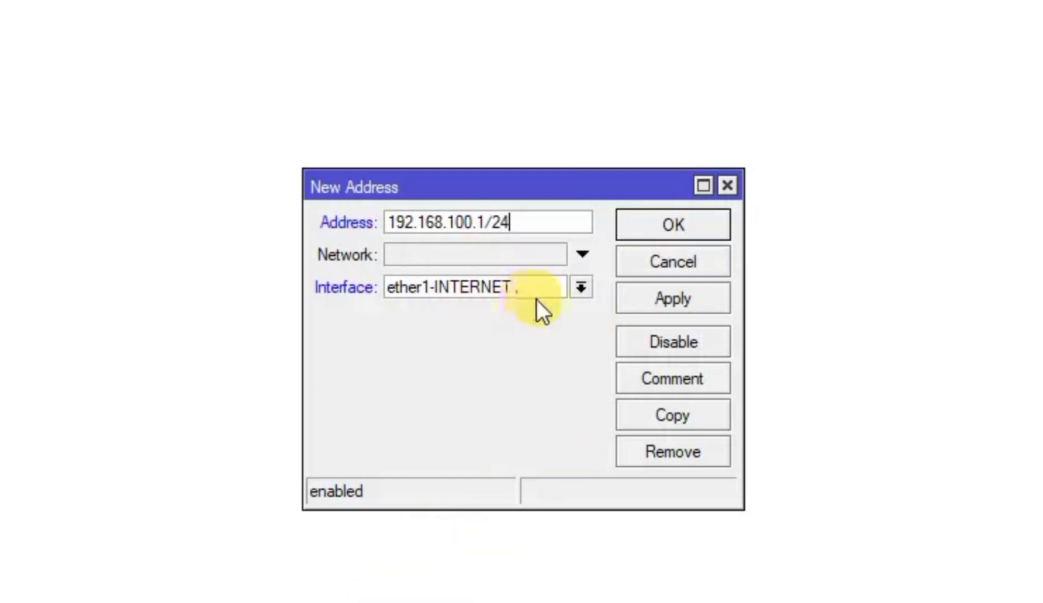
{"action": "left_click", "coordinate": [582, 296]}
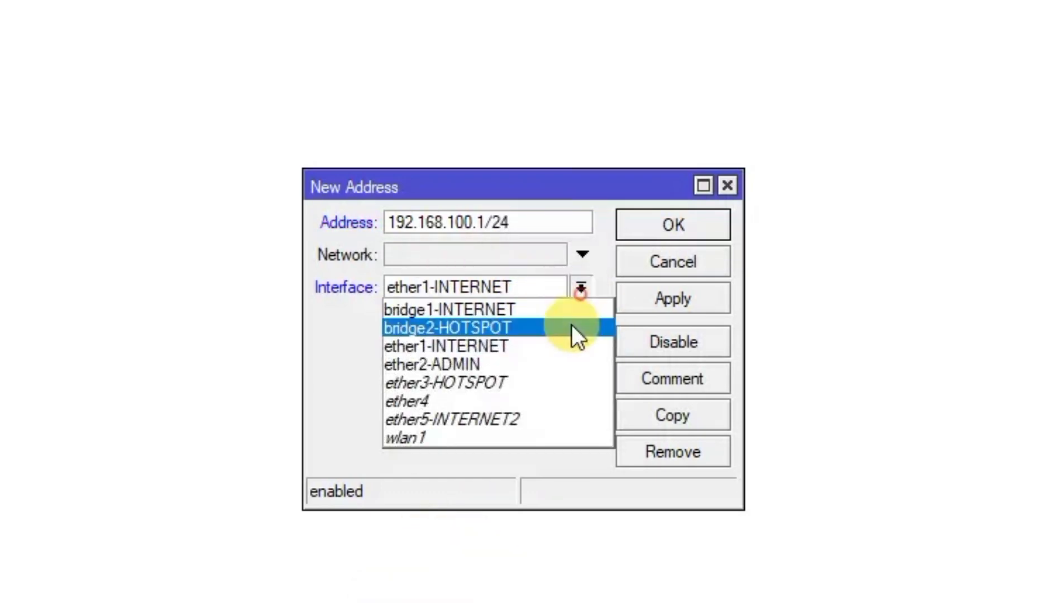
{"action": "left_click", "coordinate": [541, 380]}
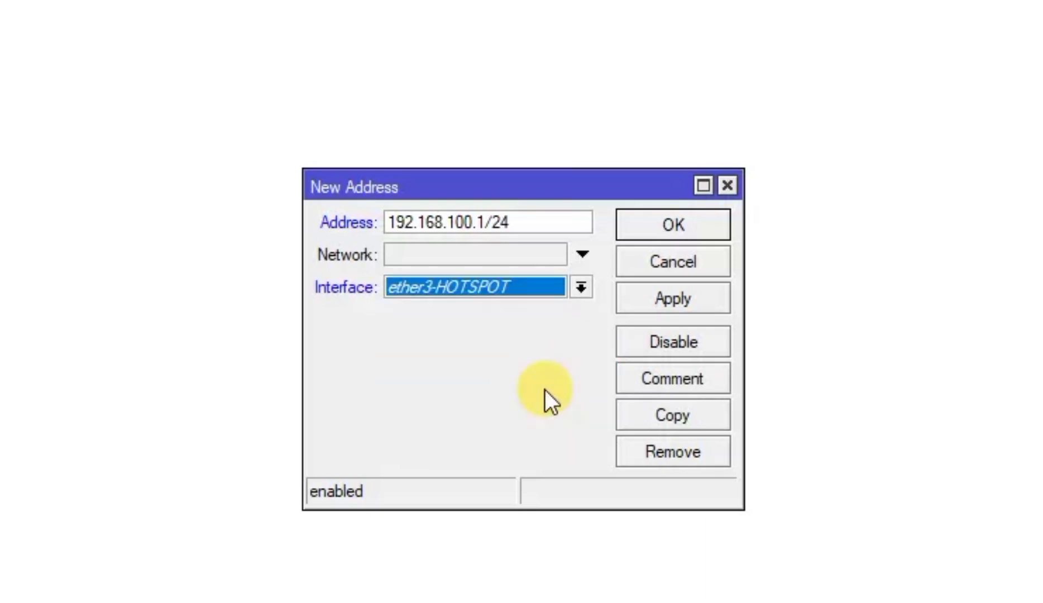
{"action": "left_click", "coordinate": [581, 287]}
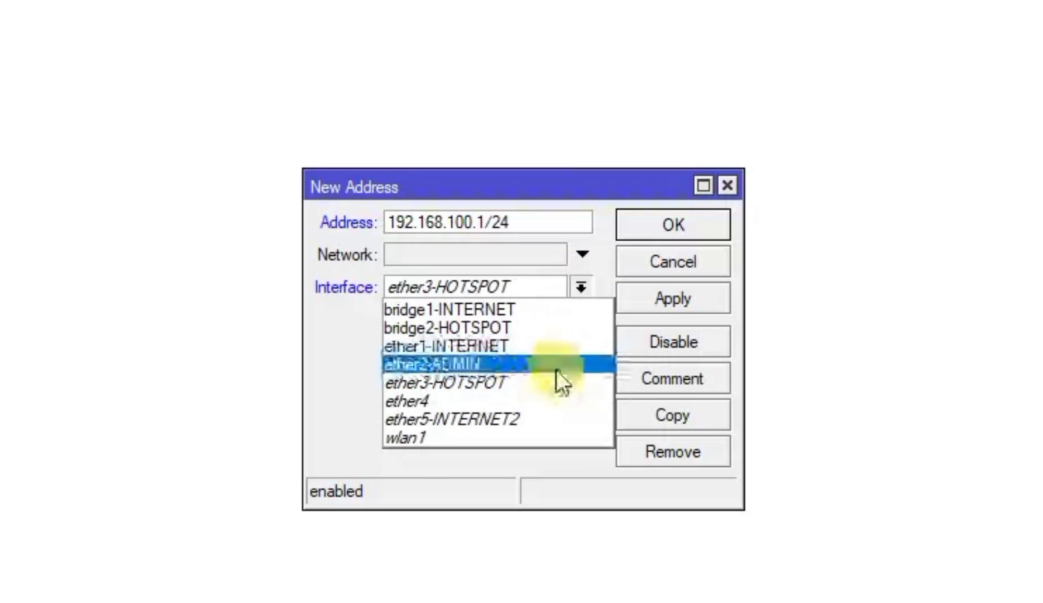
{"action": "left_click", "coordinate": [557, 324]}
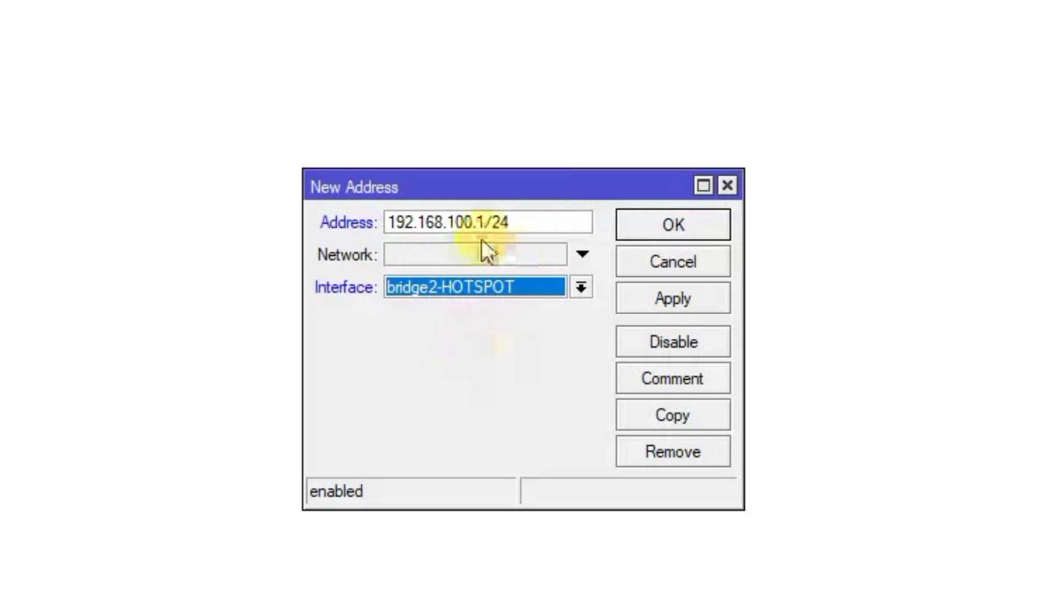
{"action": "left_click", "coordinate": [676, 295]}
{"action": "left_click", "coordinate": [673, 224]}
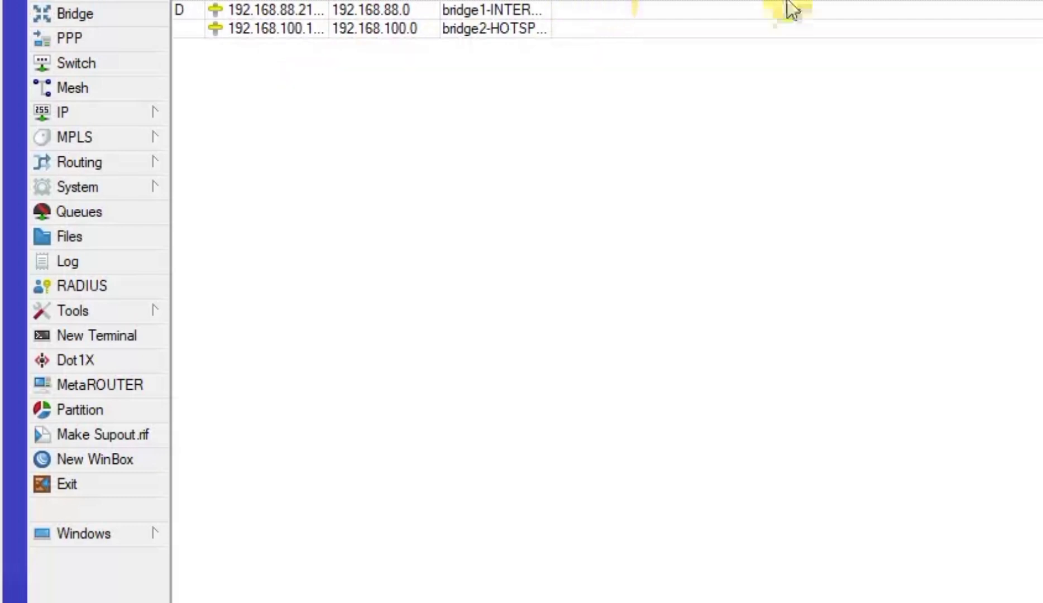
{"action": "key", "text": "Escape"}
Turn on Allow Remote Requests in the router's IP > DNS settings and save
{"action": "left_click", "coordinate": [106, 120]}
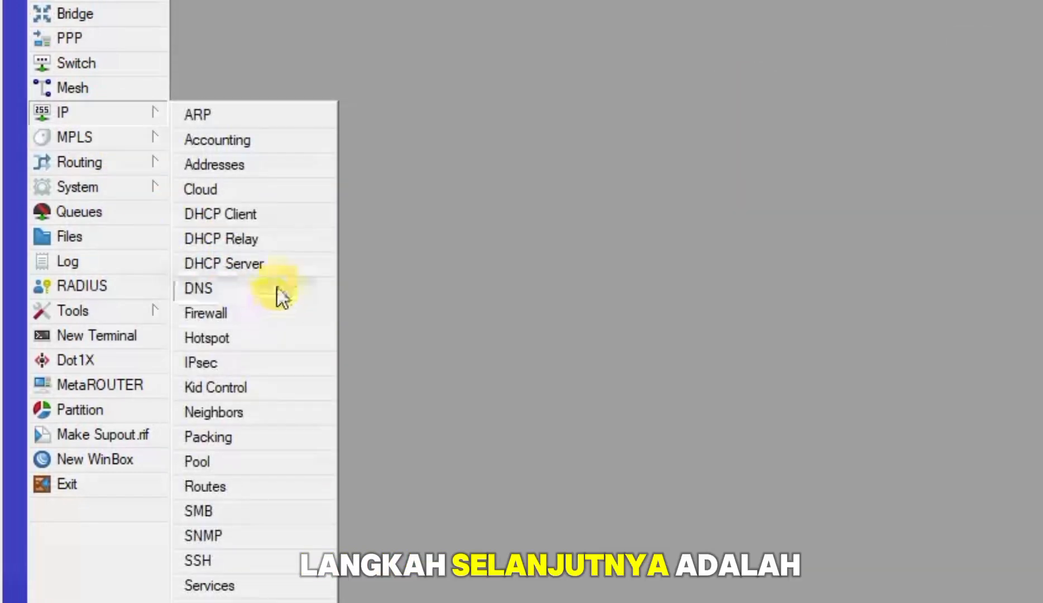
{"action": "left_click", "coordinate": [277, 294]}
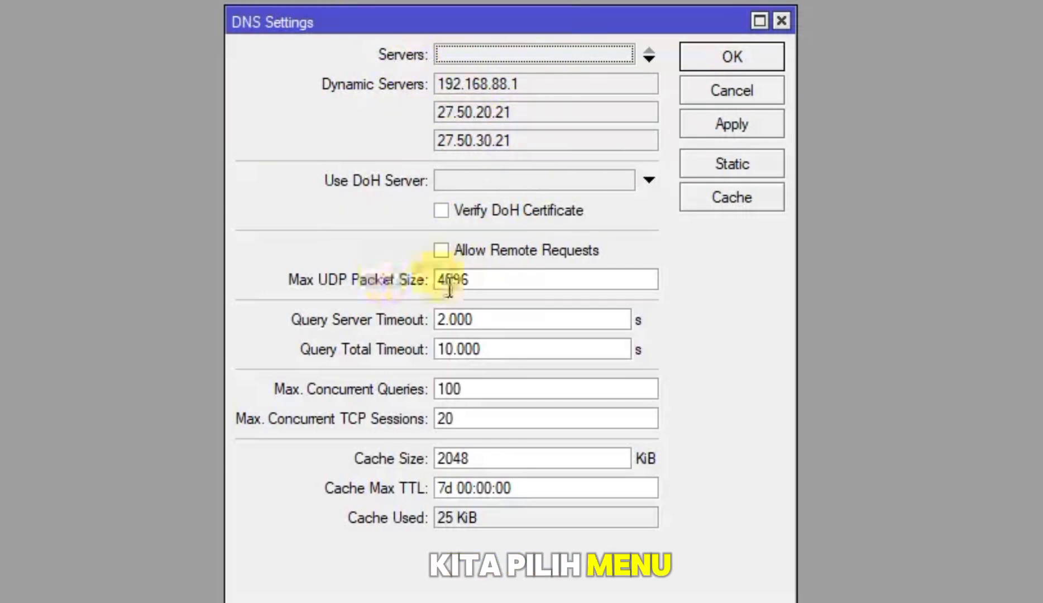
{"action": "left_click", "coordinate": [442, 250]}
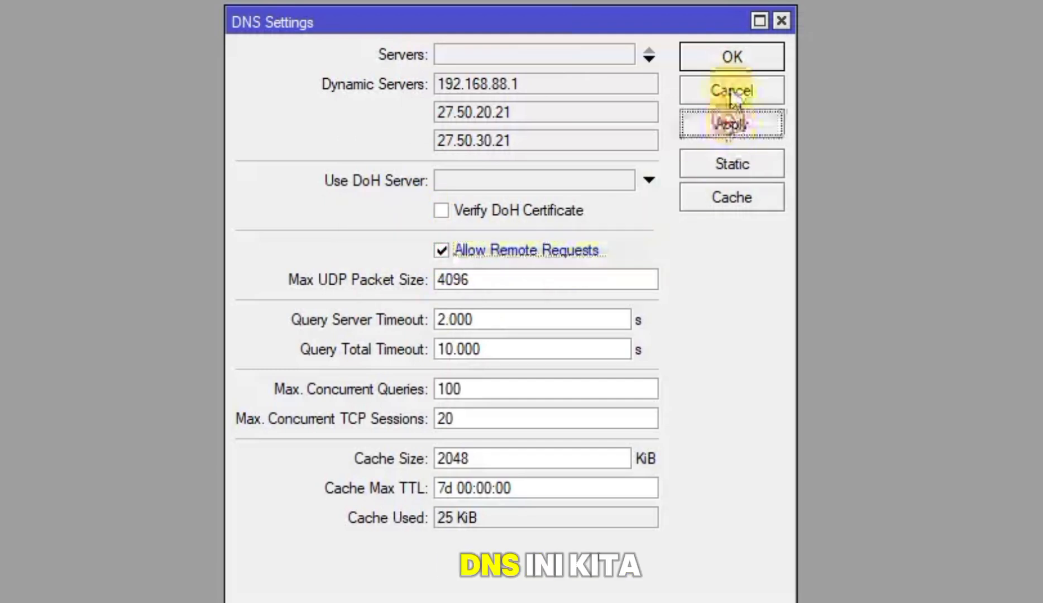
{"action": "left_click", "coordinate": [733, 47]}
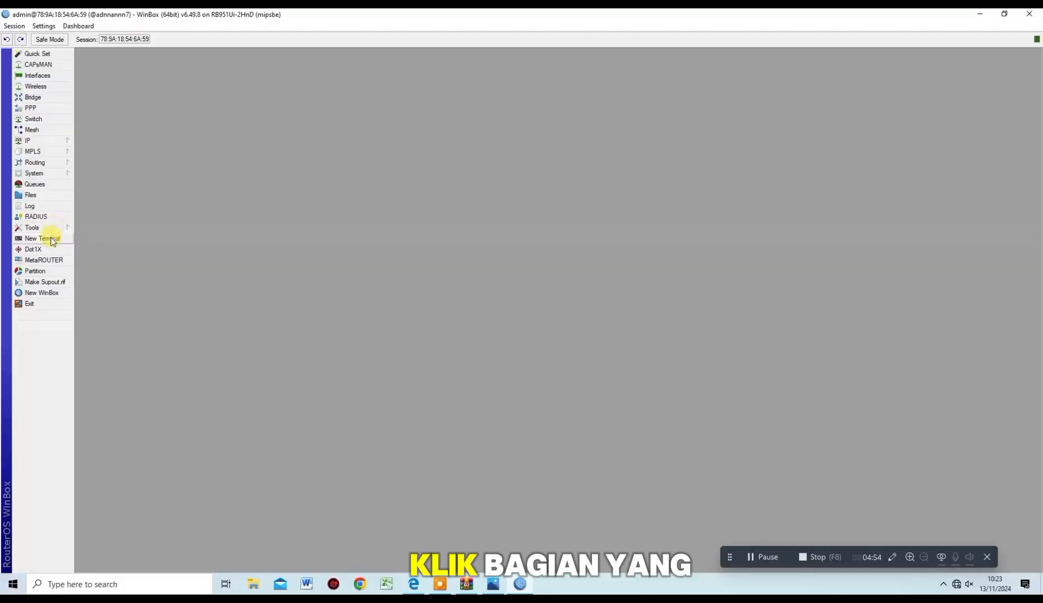
{"action": "left_click", "coordinate": [42, 238]}
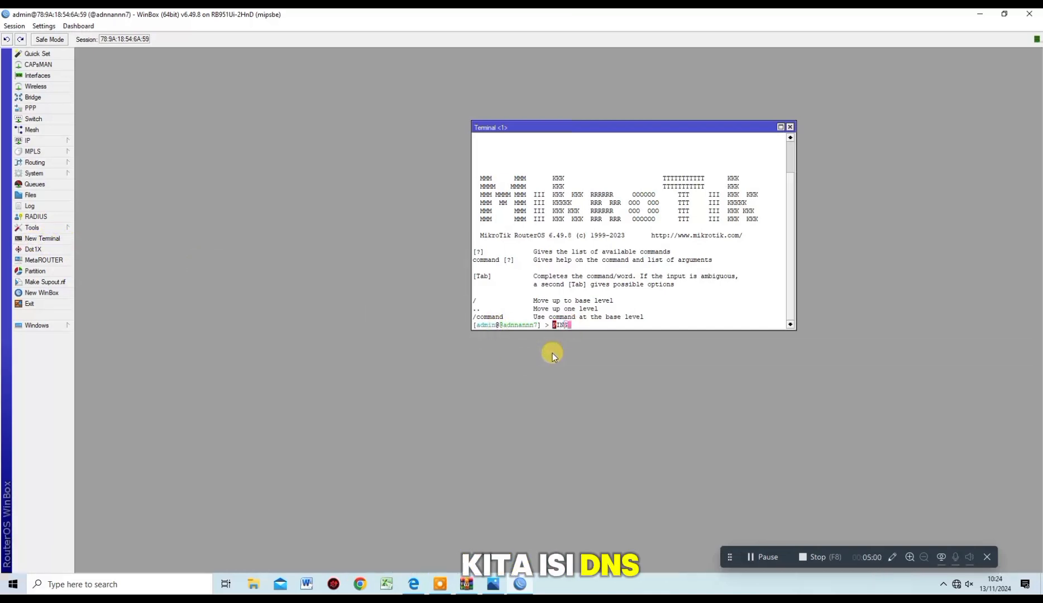
{"action": "key", "text": "BackSpace"}
{"action": "key", "text": "BackSpace"}
{"action": "key", "text": "BackSpace"}
{"action": "key", "text": "BackSpace"}
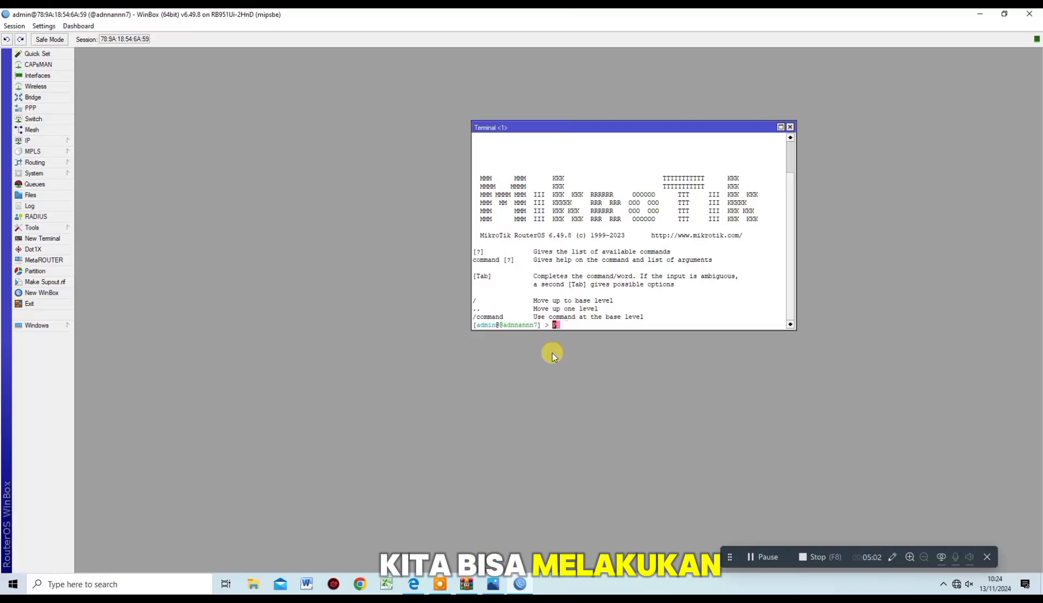
{"action": "type", "text": "ping 8.8.8."}
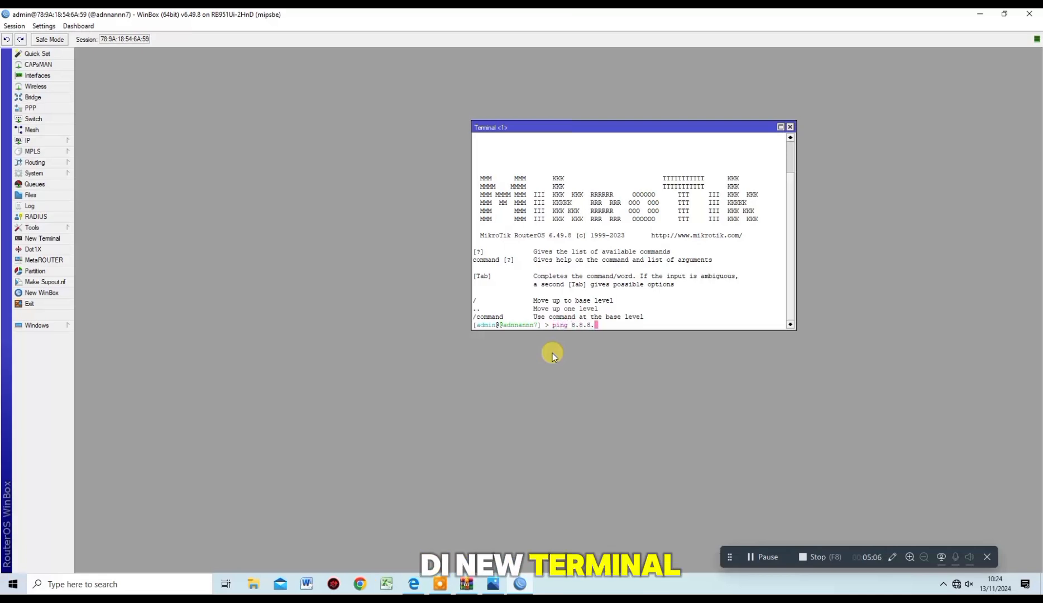
{"action": "type", "text": "8"}
{"action": "key", "text": "Return"}
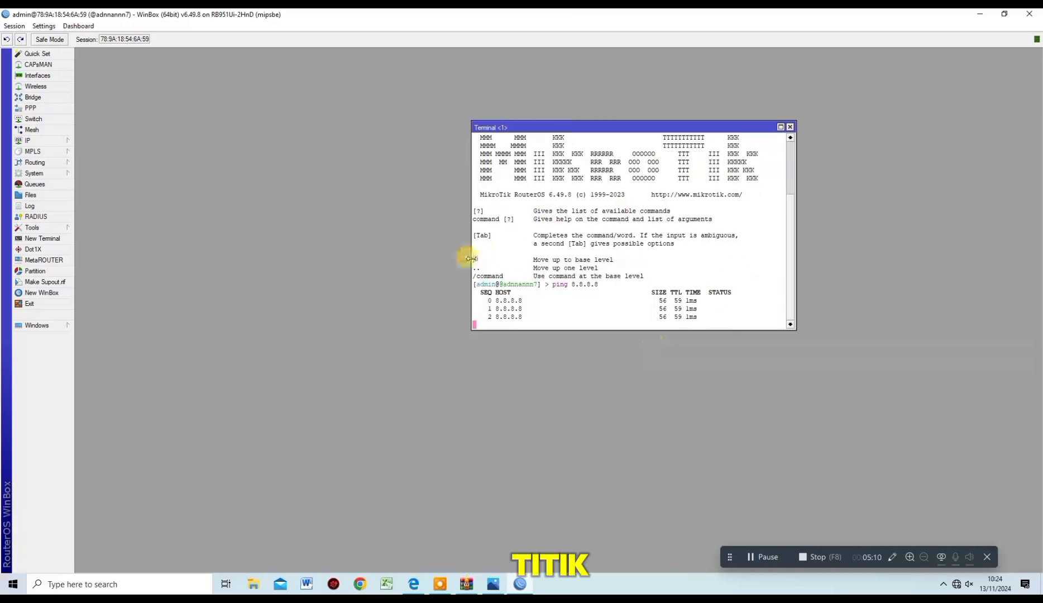
{"action": "left_click", "coordinate": [790, 127]}
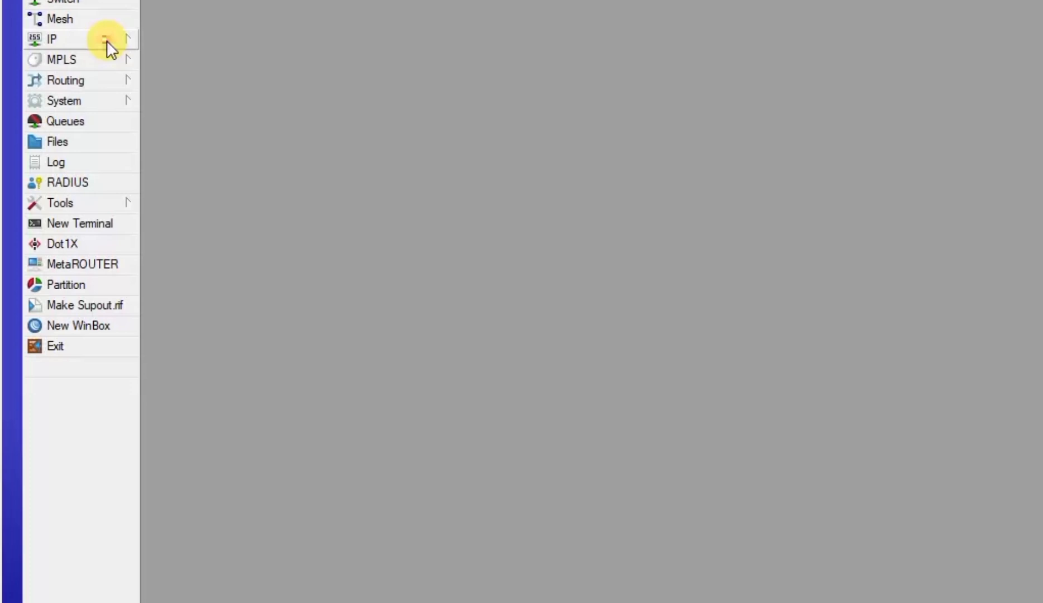
Add a srcnat NAT rule with action masquerade and Out. Interface bridge1-INTERNET
{"action": "left_click", "coordinate": [107, 41]}
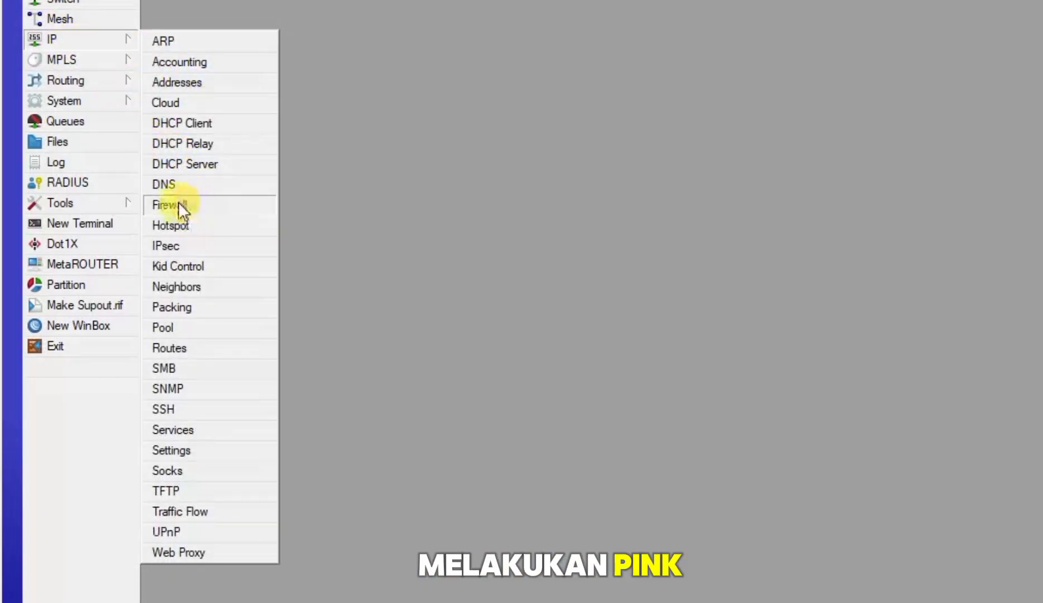
{"action": "left_click", "coordinate": [191, 211]}
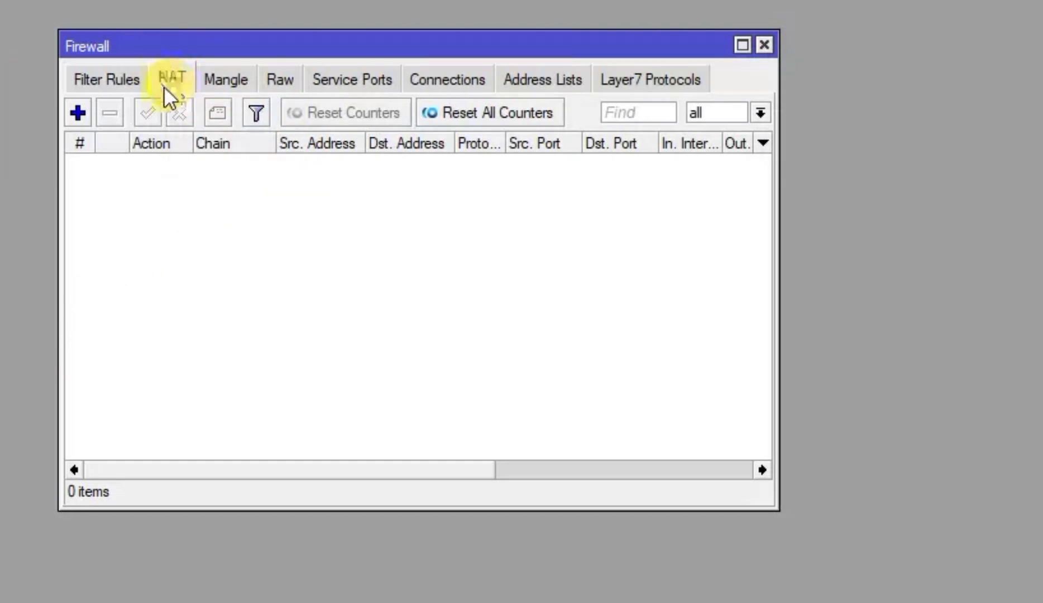
{"action": "left_click", "coordinate": [78, 114]}
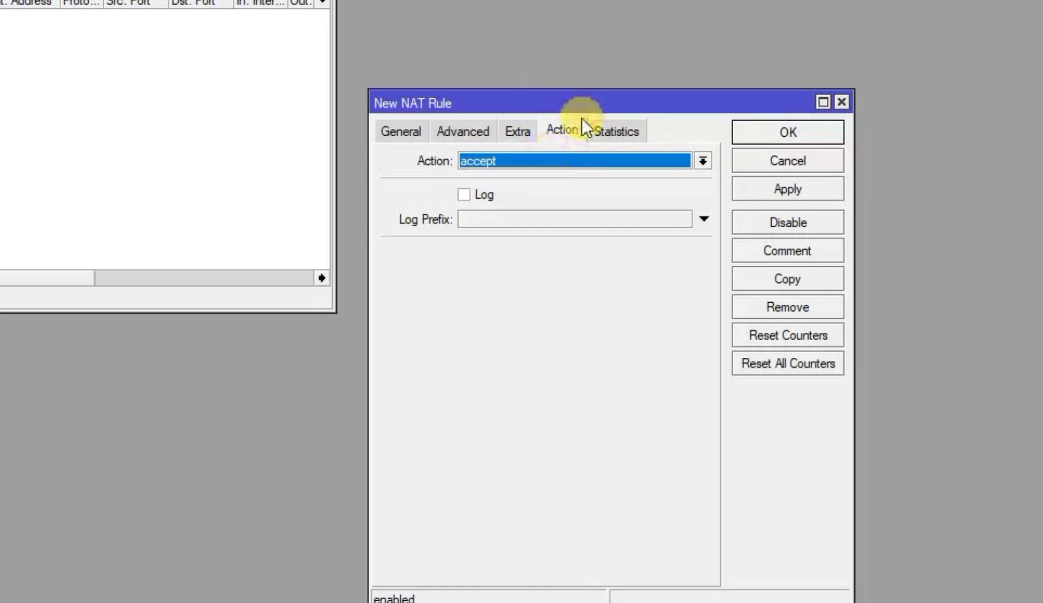
{"action": "left_click", "coordinate": [543, 155]}
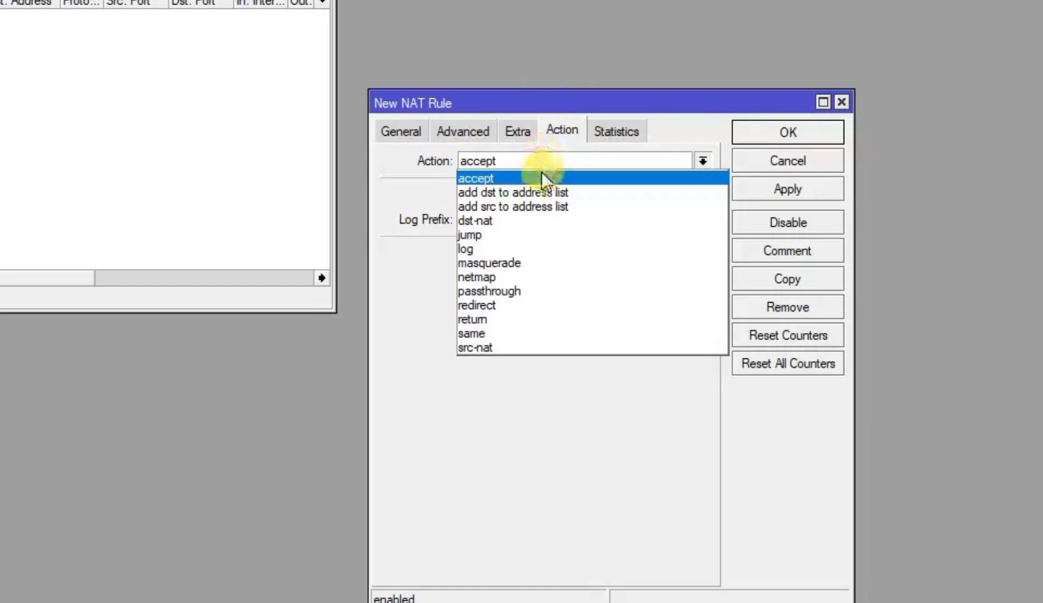
{"action": "left_click", "coordinate": [535, 266]}
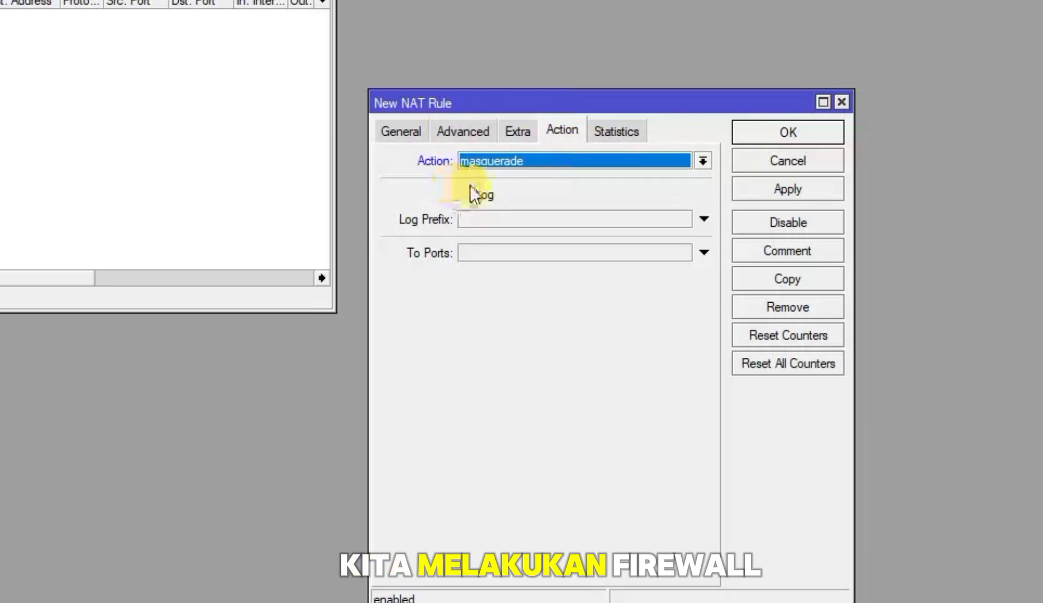
{"action": "left_click", "coordinate": [398, 133]}
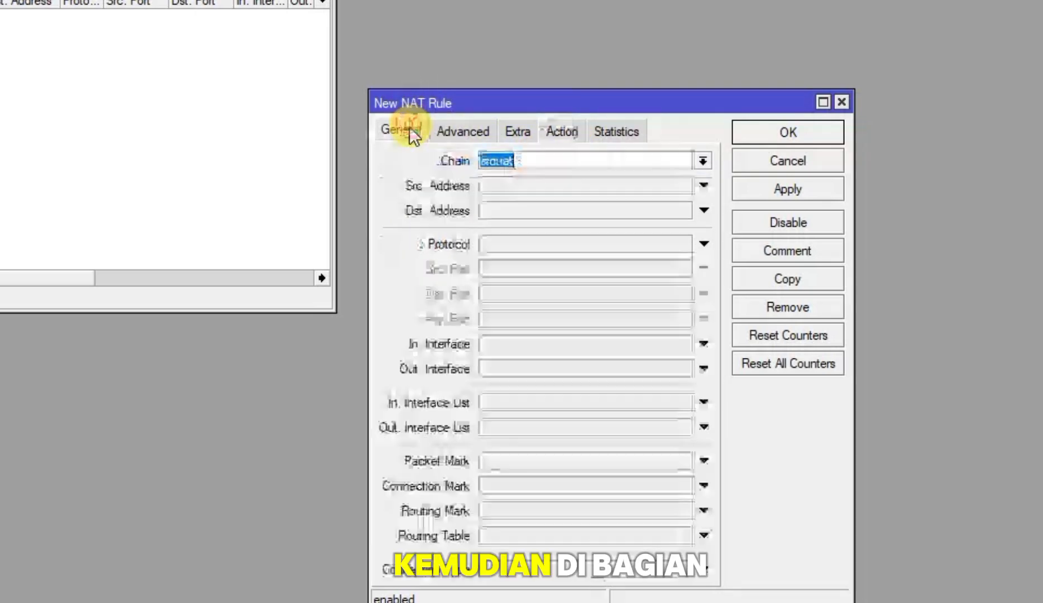
{"action": "left_click", "coordinate": [520, 366]}
{"action": "left_click", "coordinate": [553, 371]}
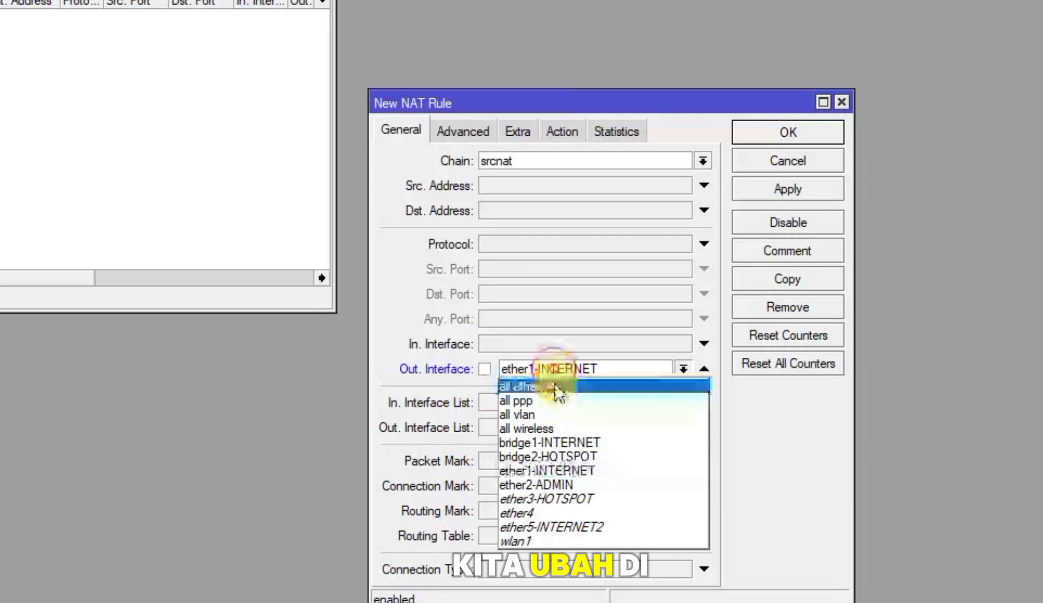
{"action": "left_click", "coordinate": [568, 434]}
{"action": "left_click", "coordinate": [775, 189]}
{"action": "left_click", "coordinate": [788, 132]}
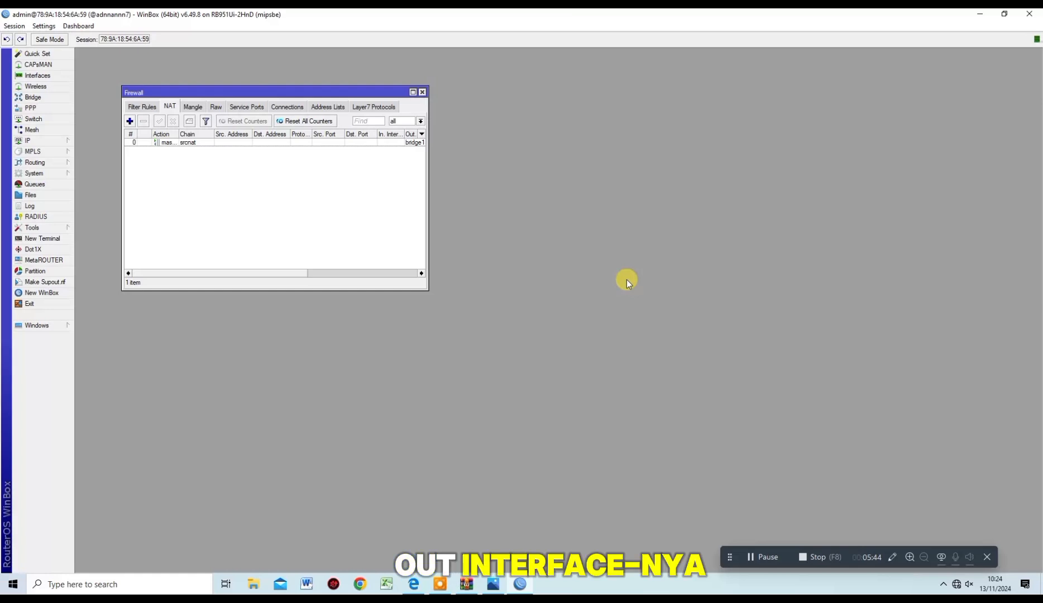
Close Firewall and start DHCP Setup on interface ether2-ADMIN
{"action": "left_click", "coordinate": [422, 92]}
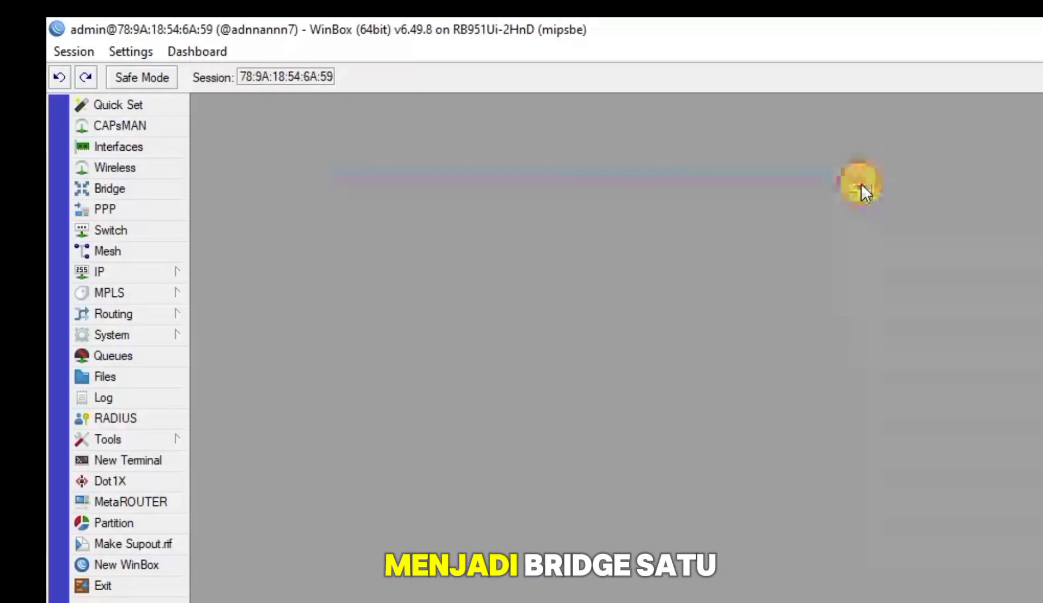
{"action": "left_click", "coordinate": [159, 271]}
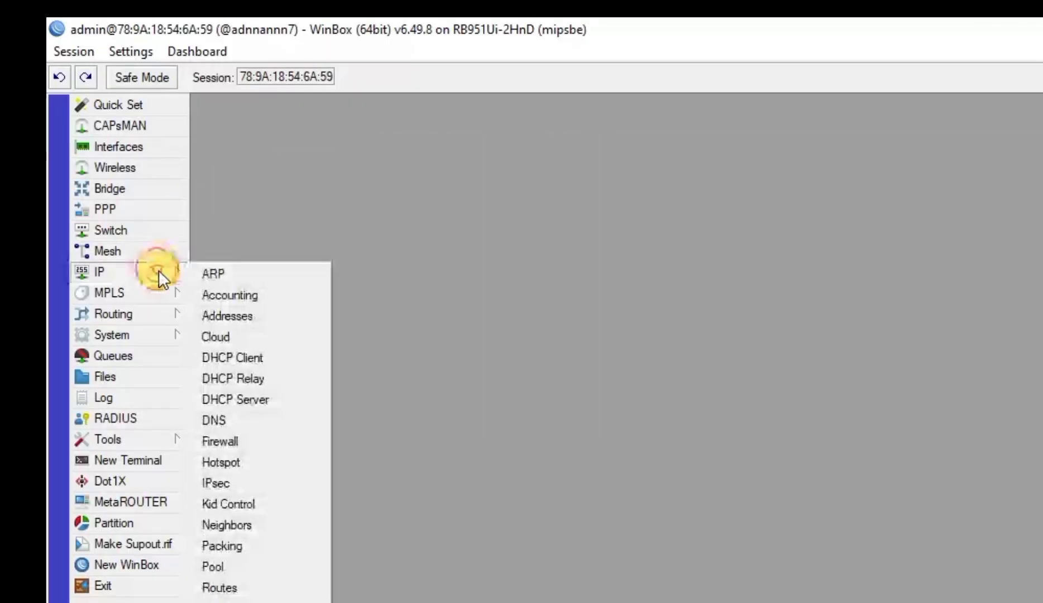
{"action": "left_click", "coordinate": [260, 394]}
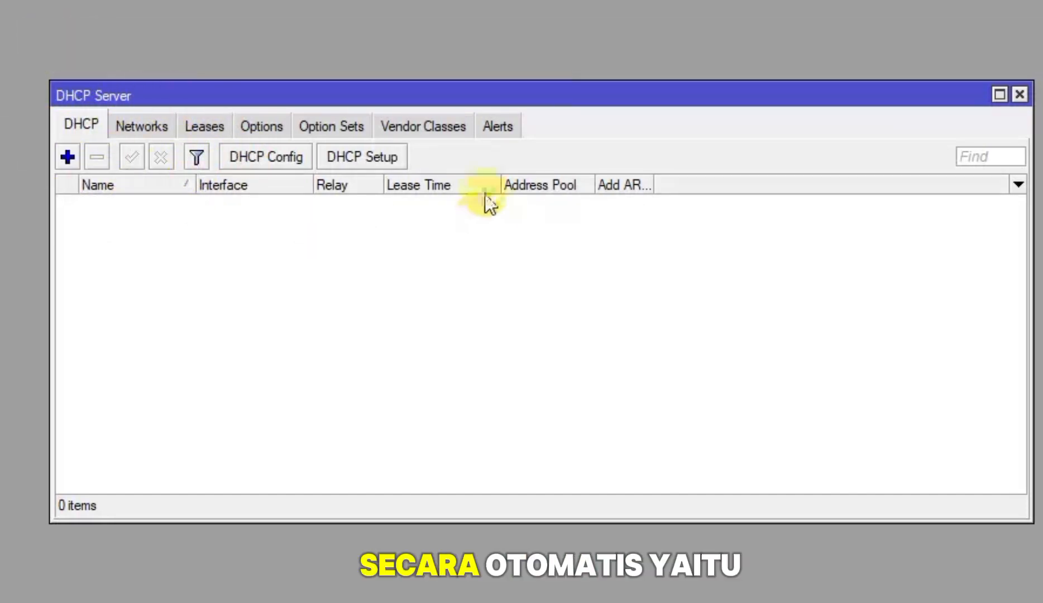
{"action": "left_click", "coordinate": [363, 156]}
{"action": "left_click", "coordinate": [762, 479]}
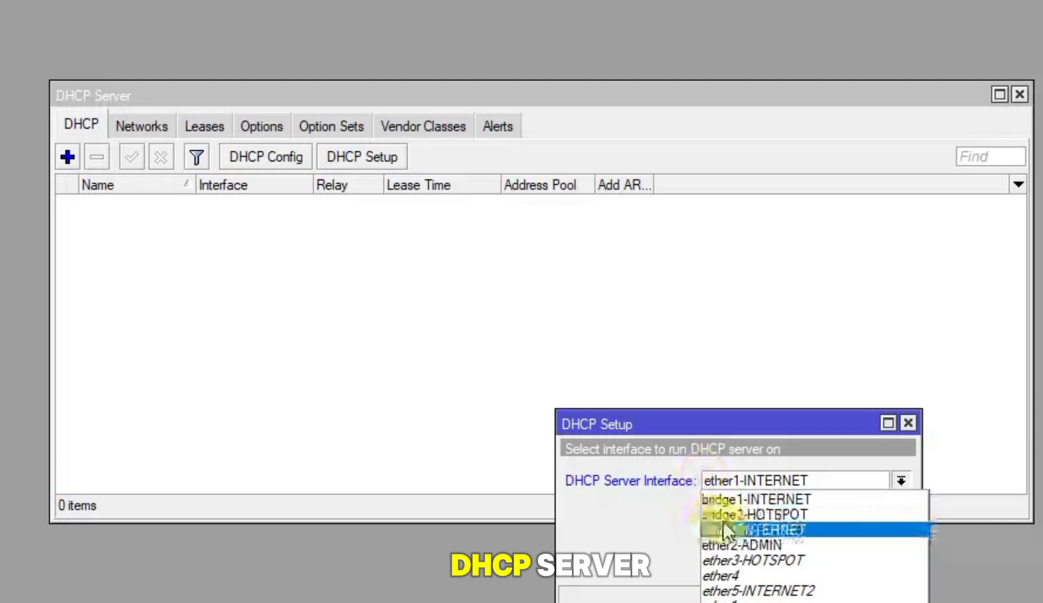
{"action": "left_click", "coordinate": [760, 543]}
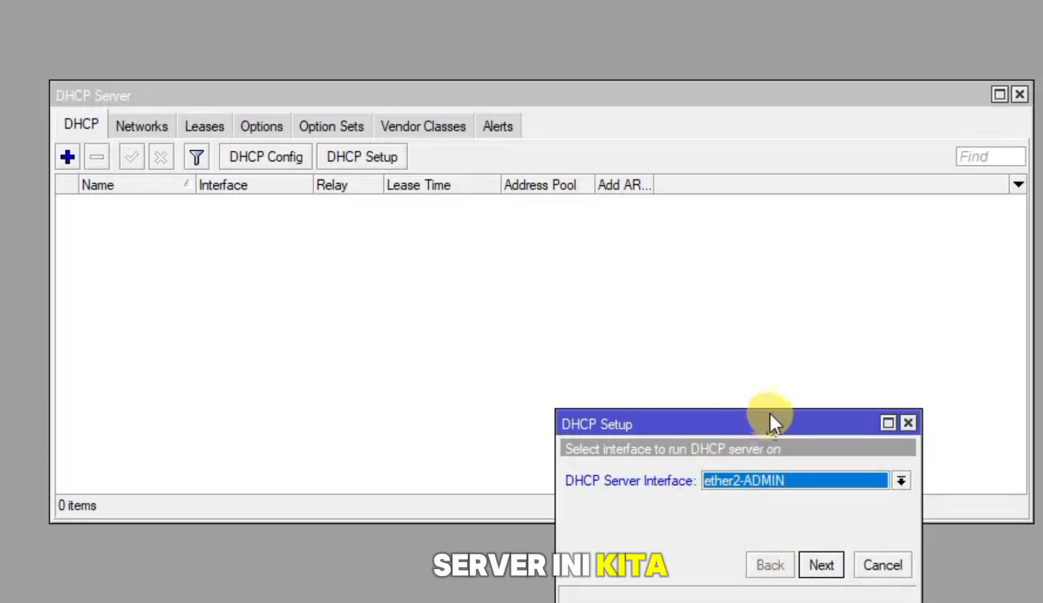
{"action": "left_click", "coordinate": [830, 565]}
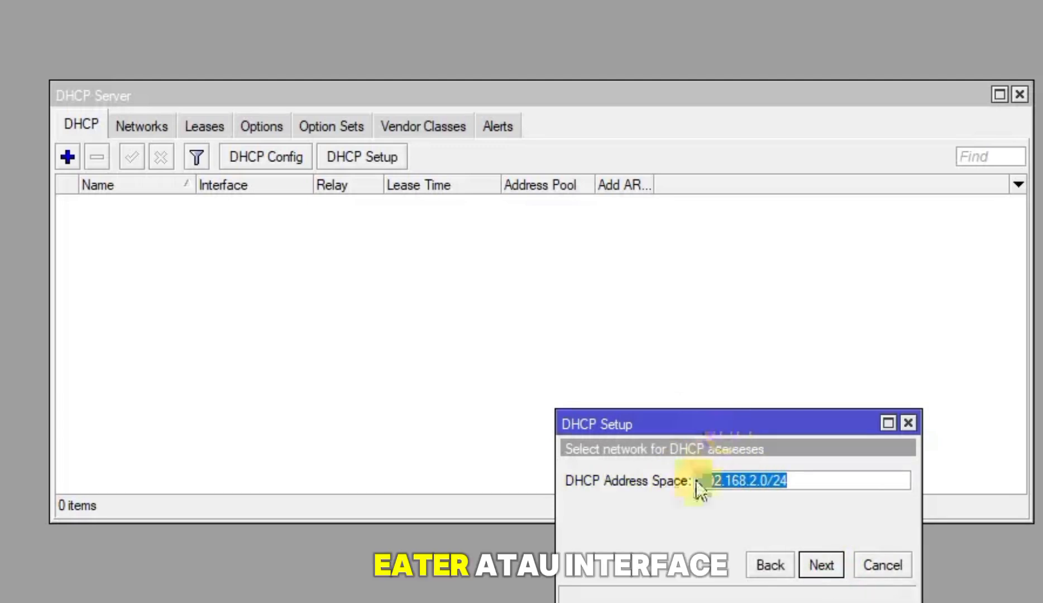
Accept 192.168.2.0/24, gateway 192.168.2.1, pool 192.168.2.11-192.168.2.20, DNS servers and 00:10:00 lease
{"action": "left_click", "coordinate": [821, 564]}
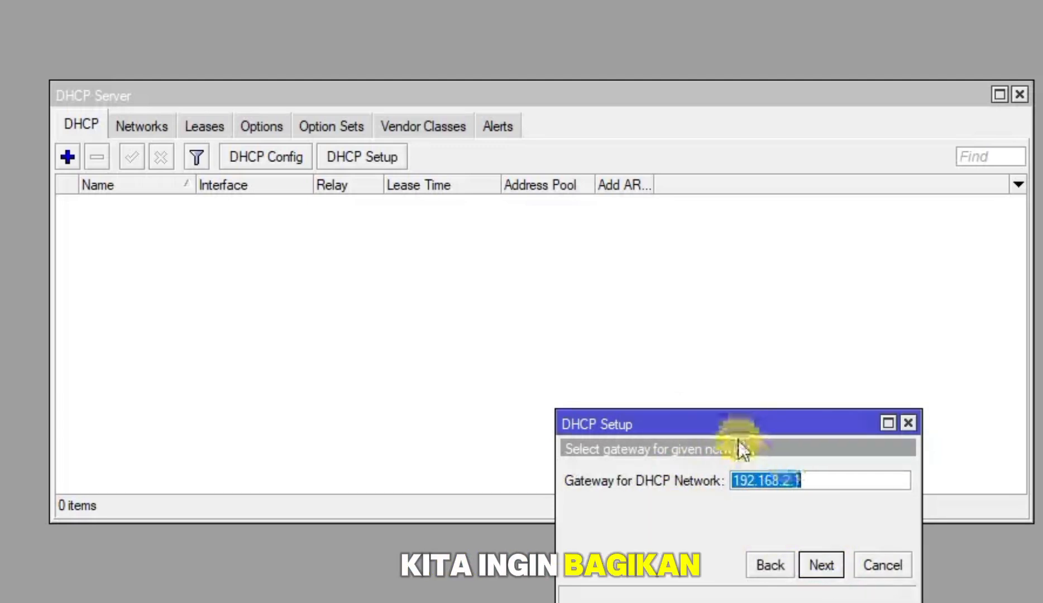
{"action": "left_click", "coordinate": [823, 564]}
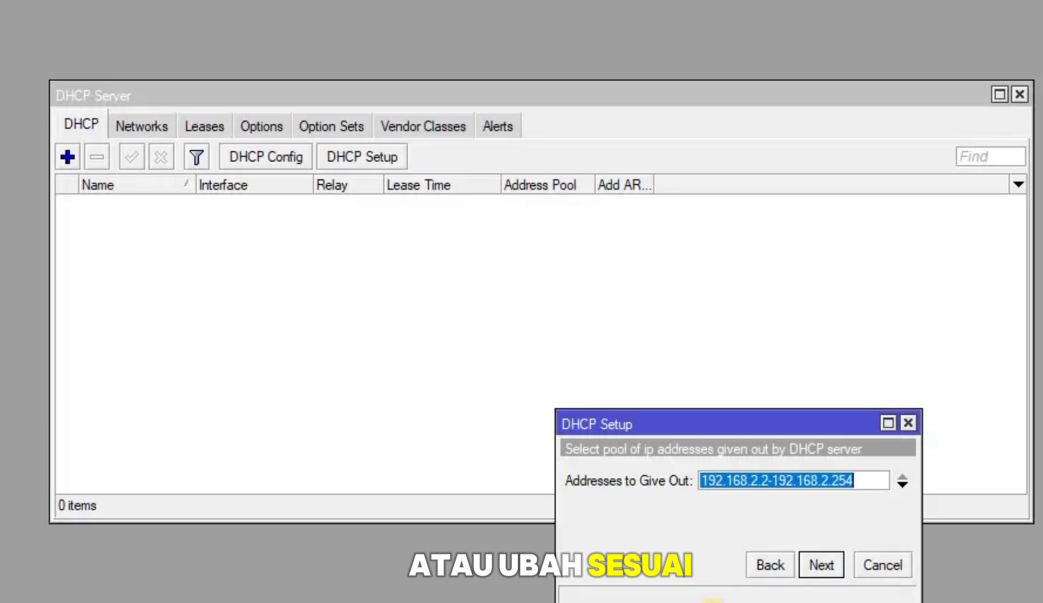
{"action": "left_click", "coordinate": [772, 483]}
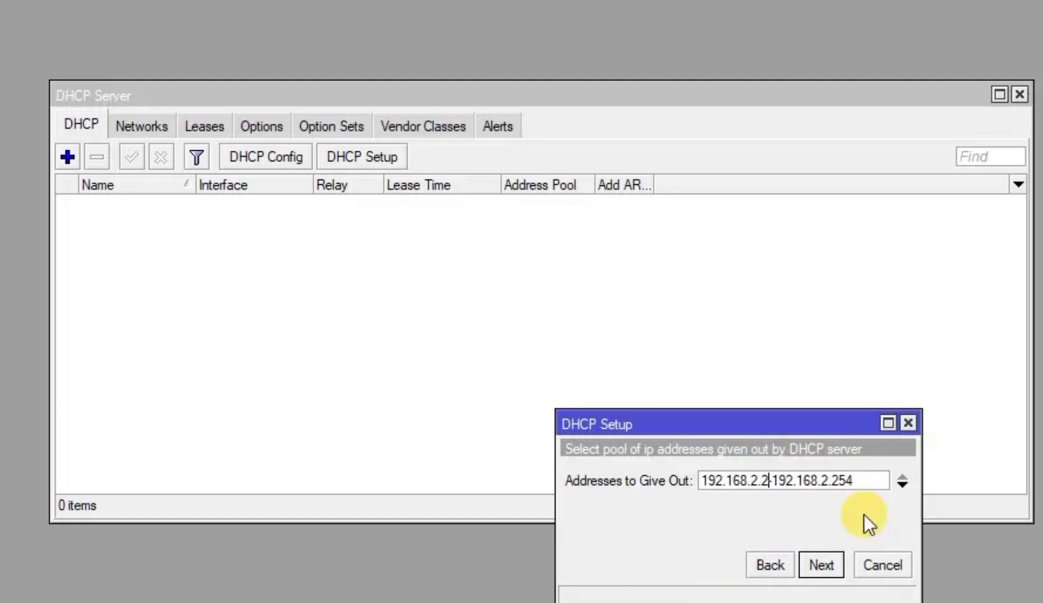
{"action": "type", "text": "11"}
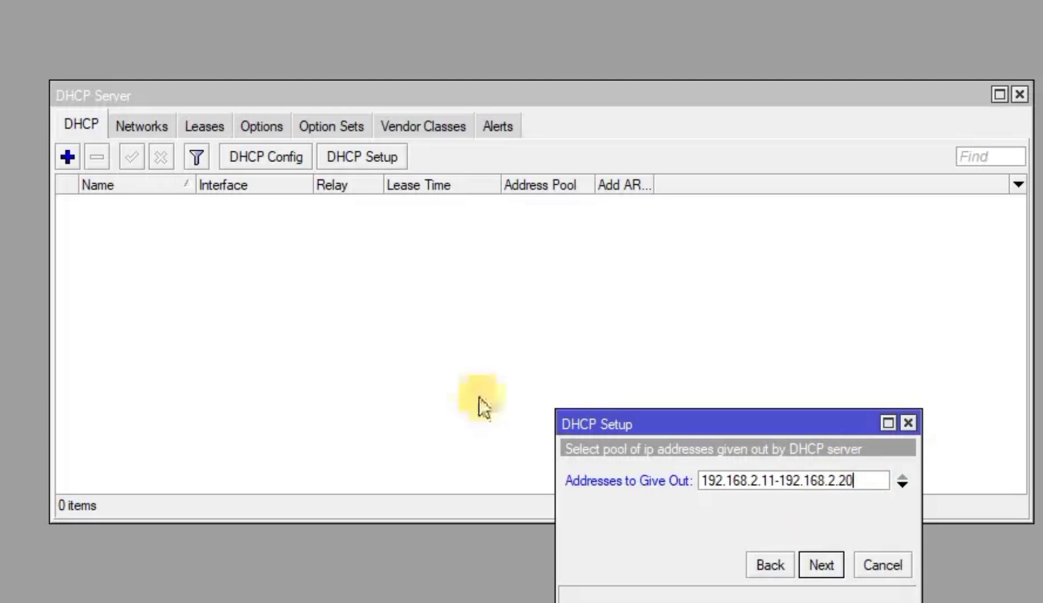
{"action": "left_click", "coordinate": [831, 559]}
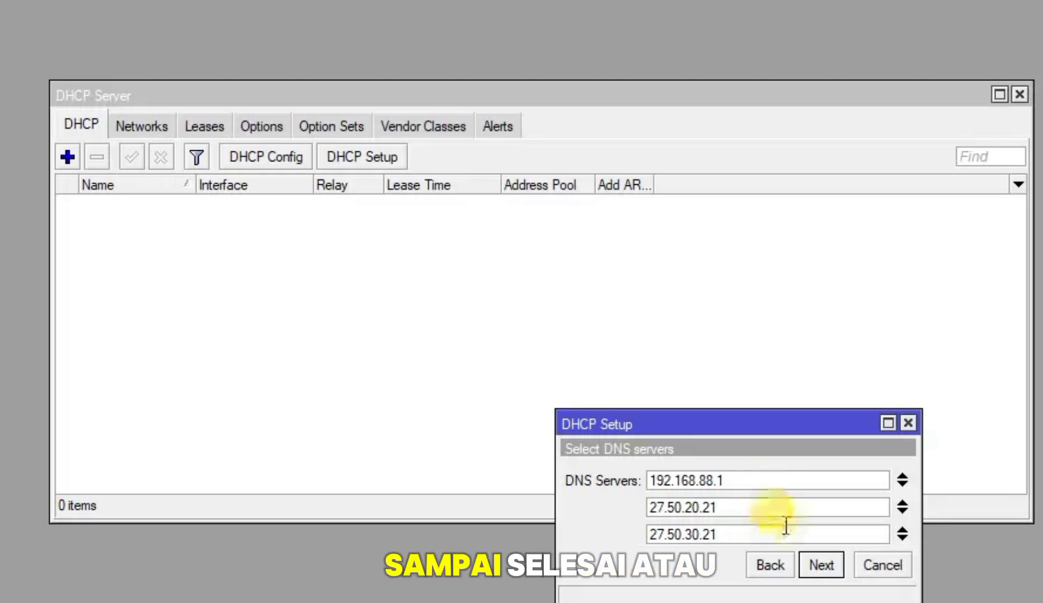
{"action": "left_click", "coordinate": [820, 565]}
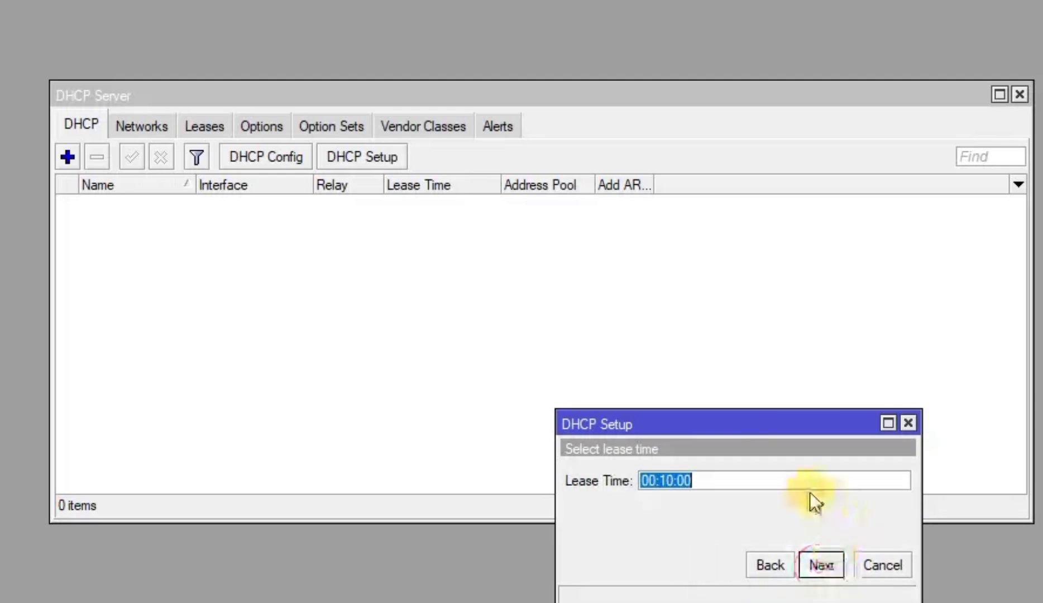
{"action": "left_click", "coordinate": [824, 566]}
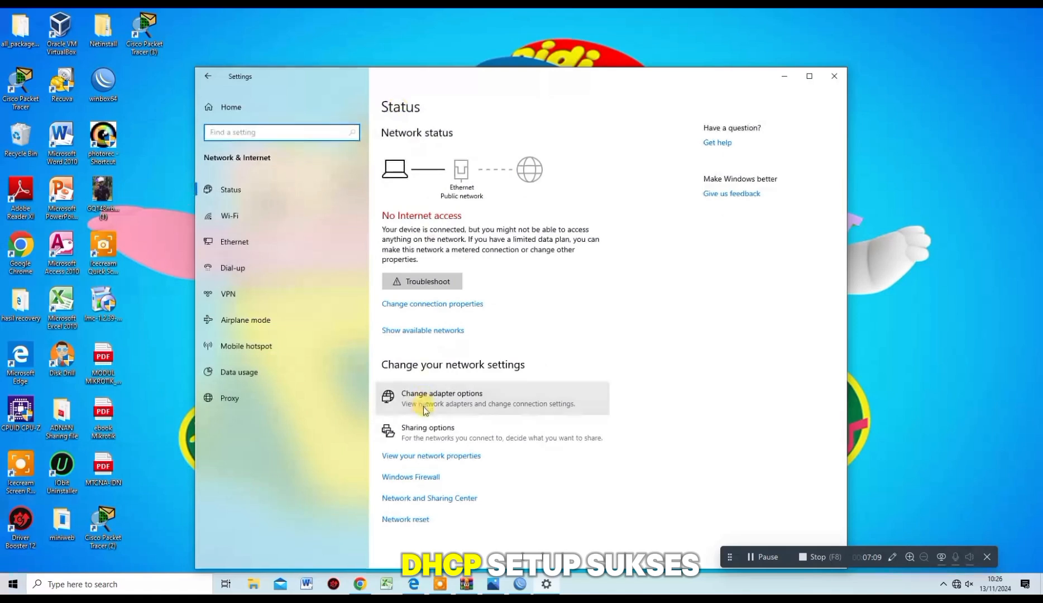
Disable the Ethernet adapter in Network Connections, then enable it again
{"action": "left_click", "coordinate": [425, 398]}
{"action": "left_click", "coordinate": [363, 207]}
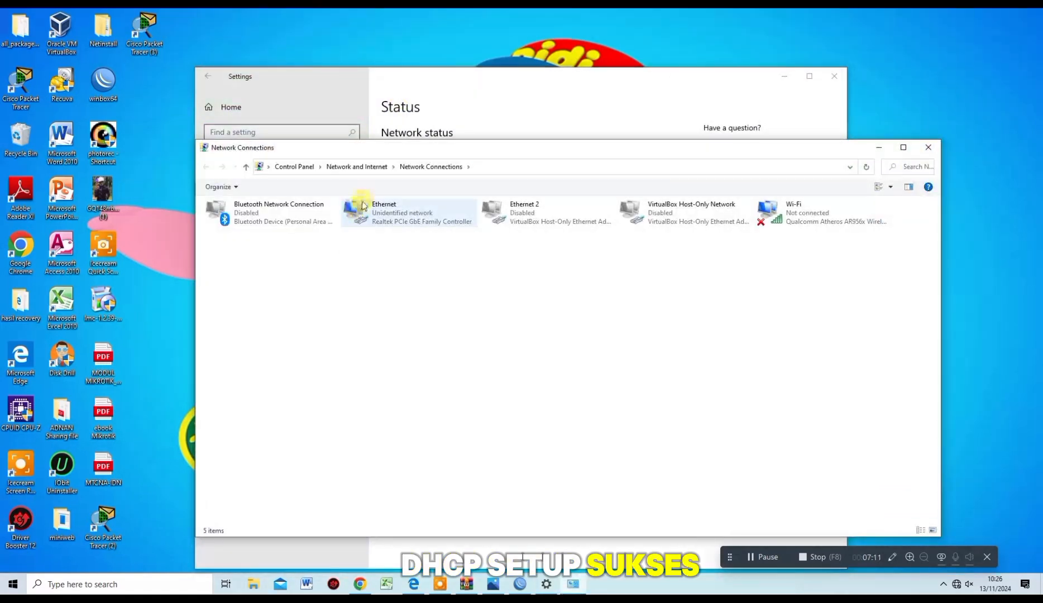
{"action": "double_click", "coordinate": [403, 213]}
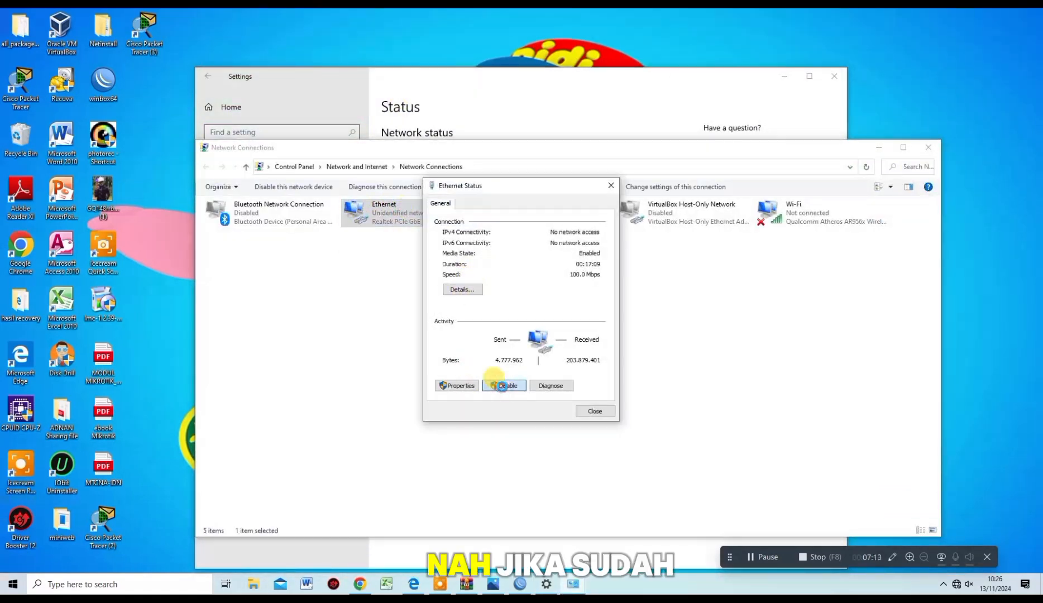
{"action": "left_click", "coordinate": [503, 386]}
{"action": "double_click", "coordinate": [429, 224]}
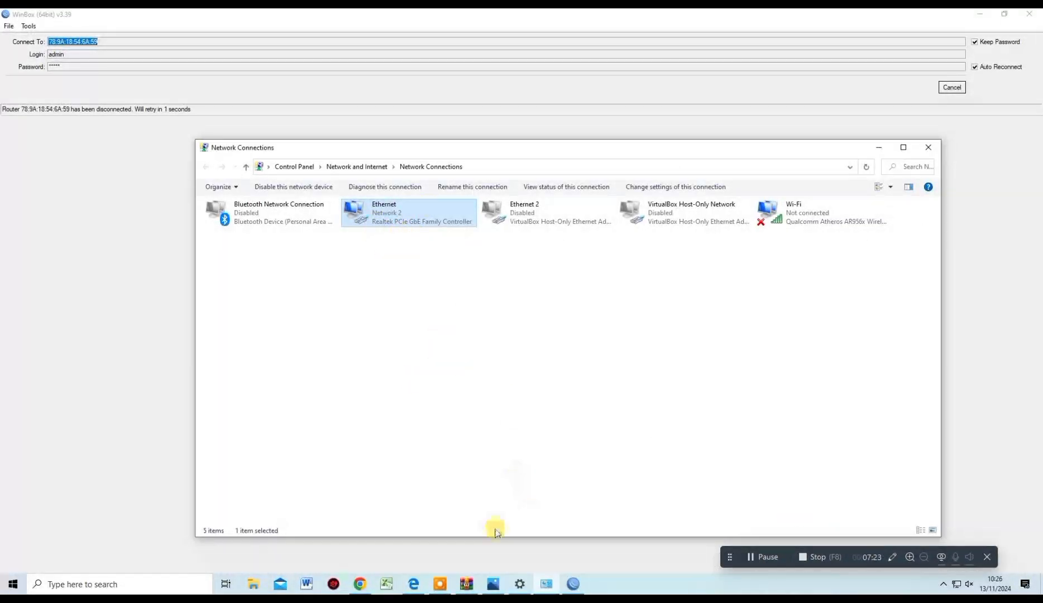
Reload the fufufafa search tab in Chrome to verify internet access, then minimize Chrome
{"action": "left_click", "coordinate": [361, 584]}
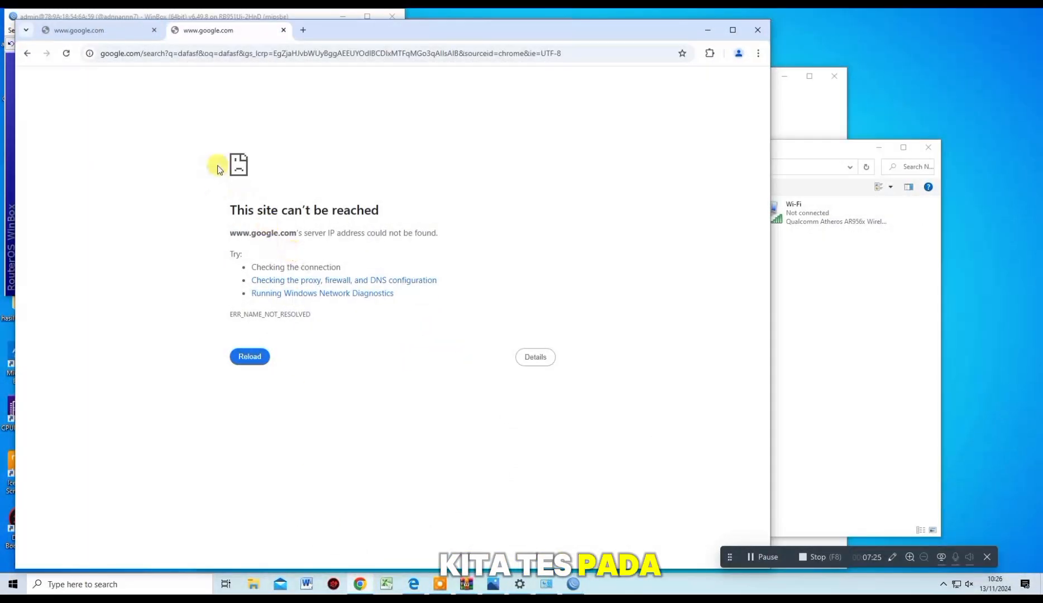
{"action": "left_click", "coordinate": [105, 31]}
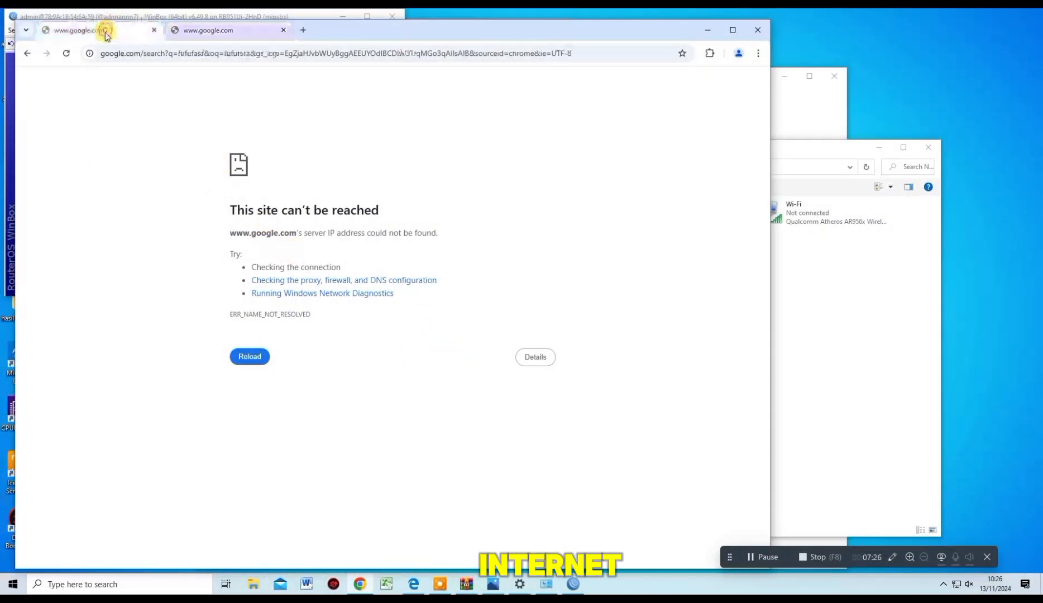
{"action": "left_click", "coordinate": [251, 357]}
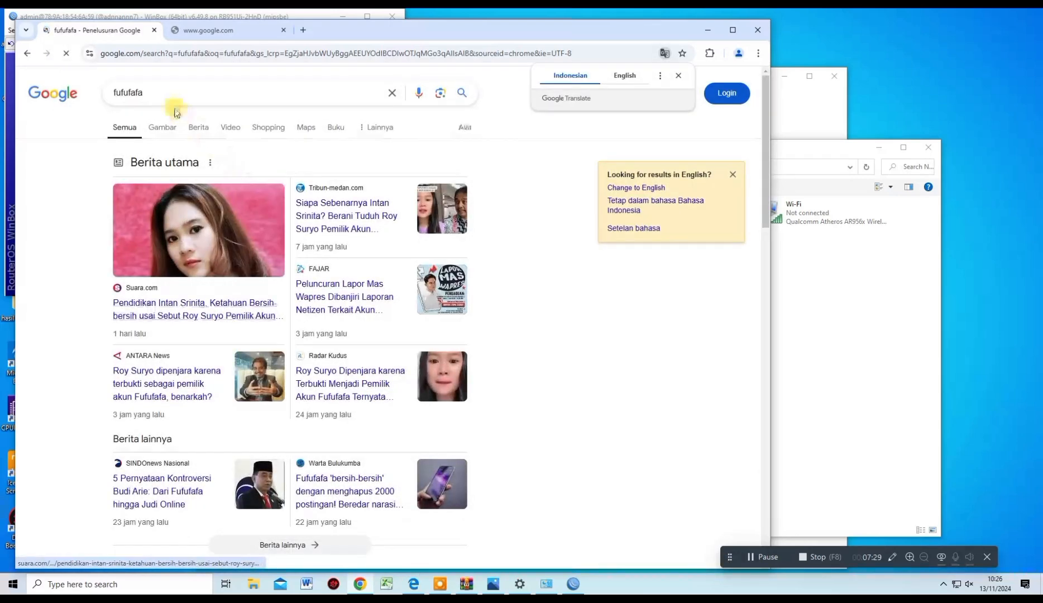
{"action": "left_click", "coordinate": [708, 31]}
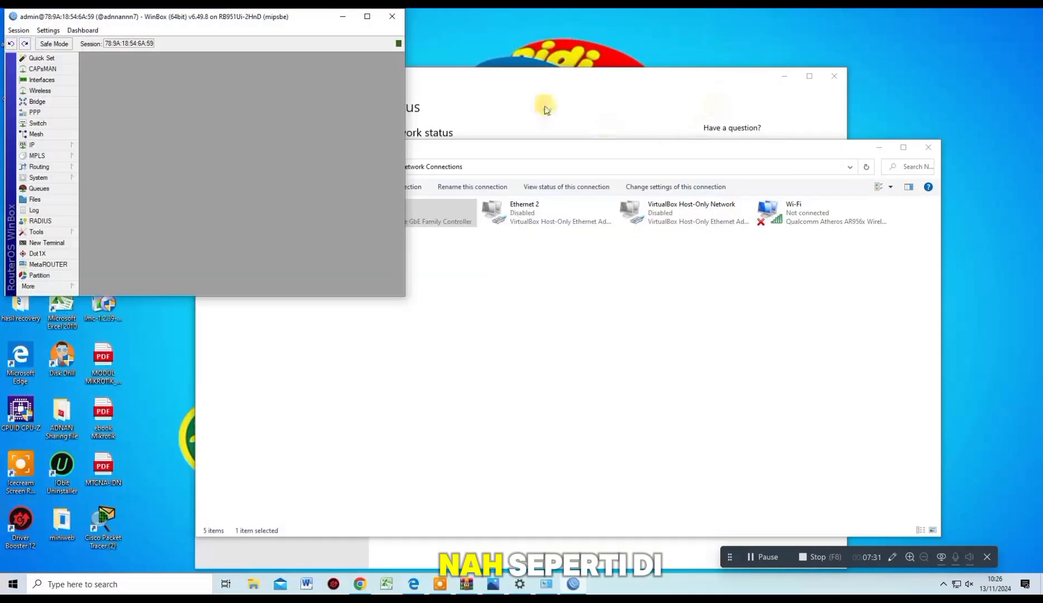
Set wlan1's wireless mode to ap bridge and band to 2GHz-G/N
{"action": "left_click", "coordinate": [374, 16]}
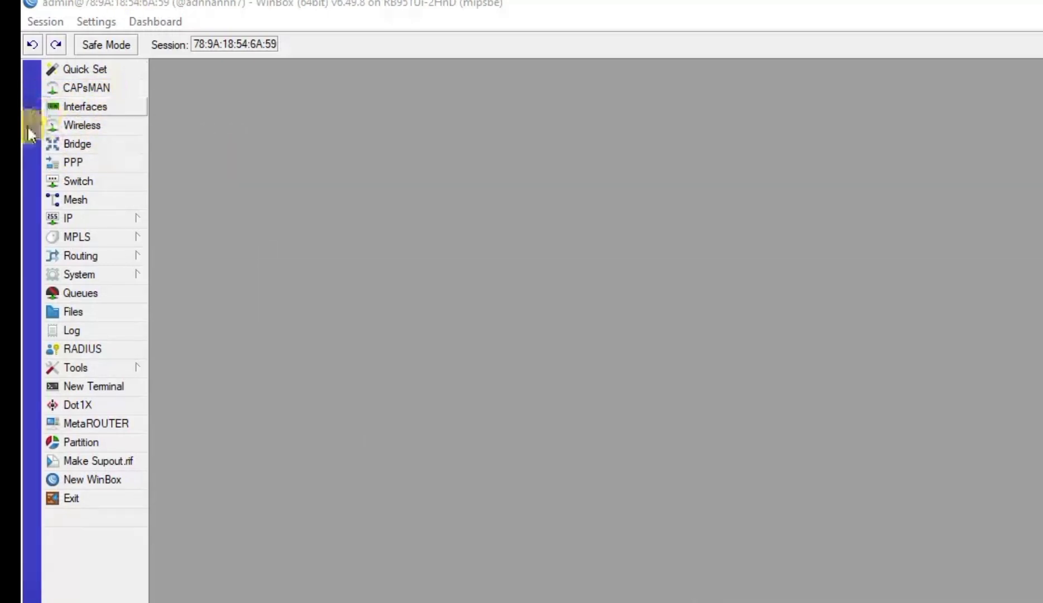
{"action": "left_click", "coordinate": [82, 126]}
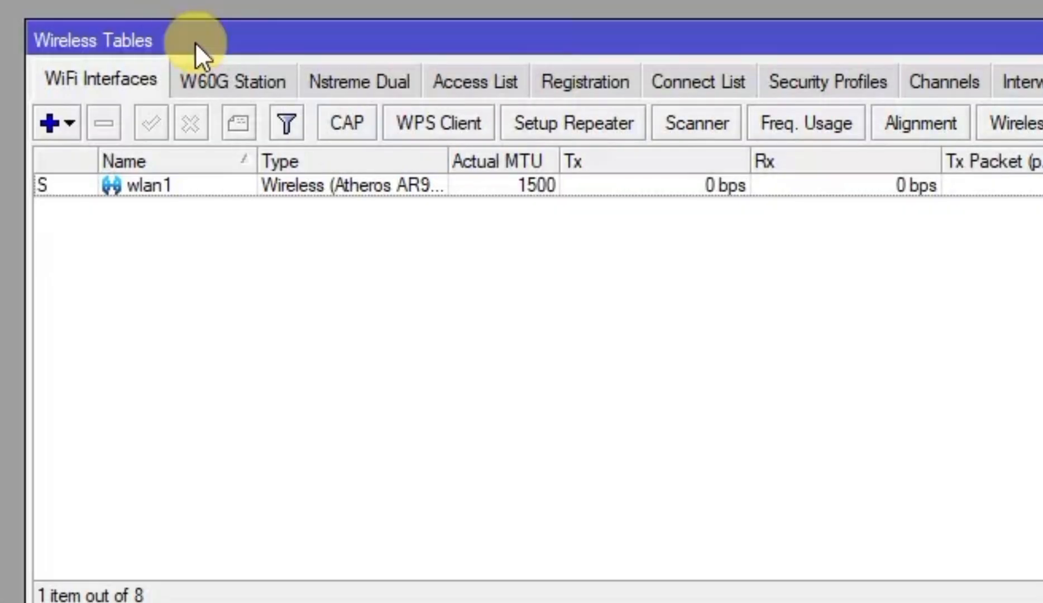
{"action": "left_click", "coordinate": [163, 184]}
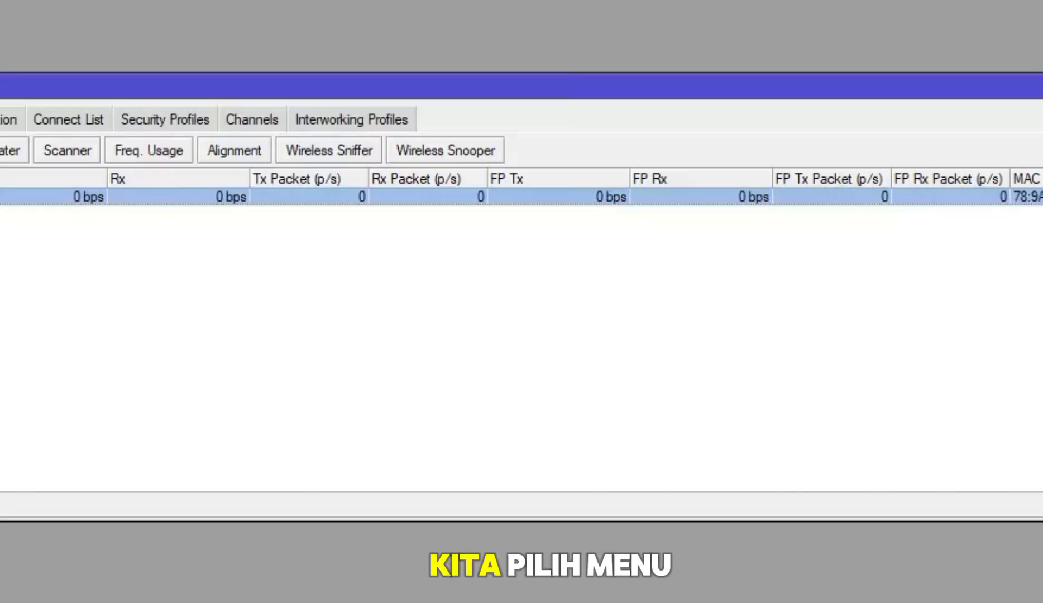
{"action": "double_click", "coordinate": [6, 196]}
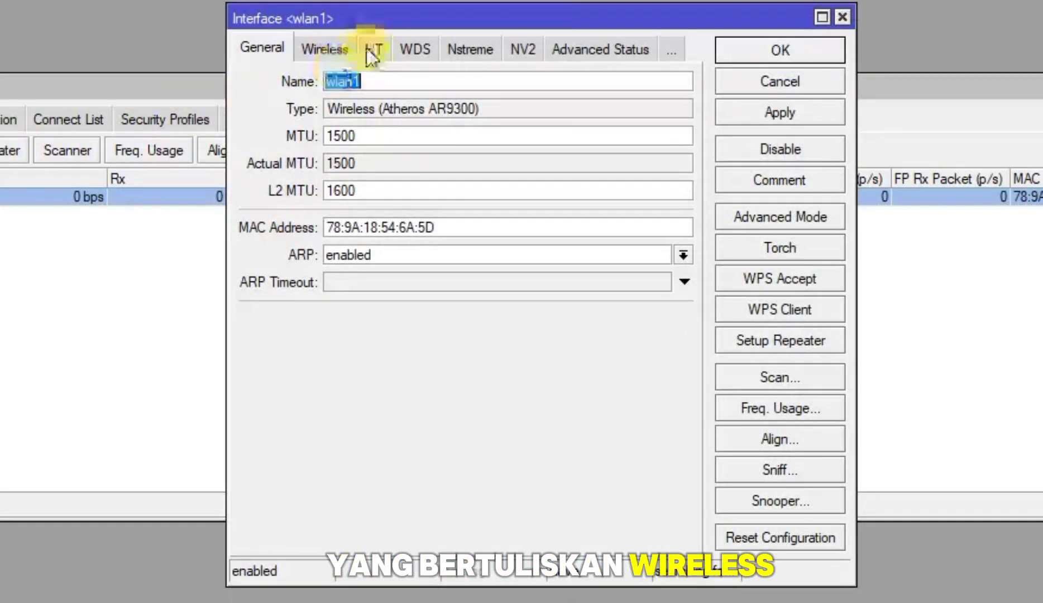
{"action": "left_click", "coordinate": [333, 52]}
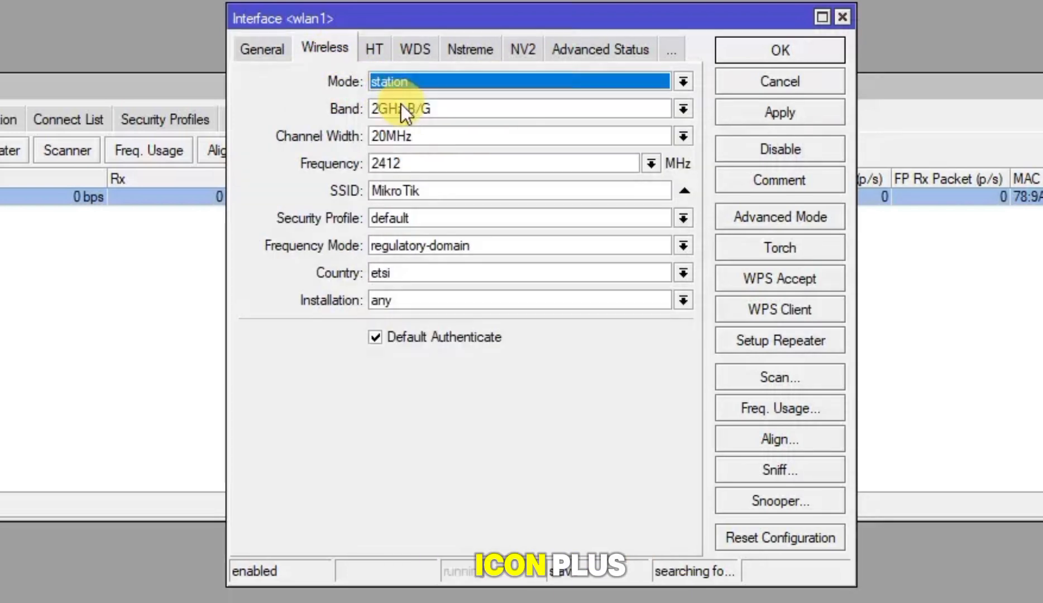
{"action": "left_click", "coordinate": [387, 86]}
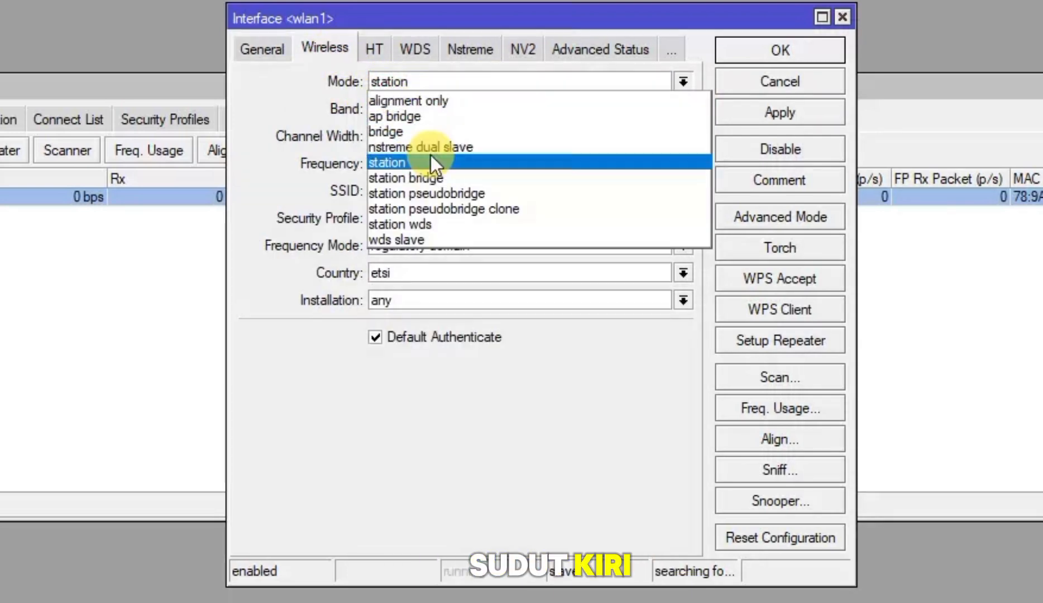
{"action": "left_click", "coordinate": [420, 118]}
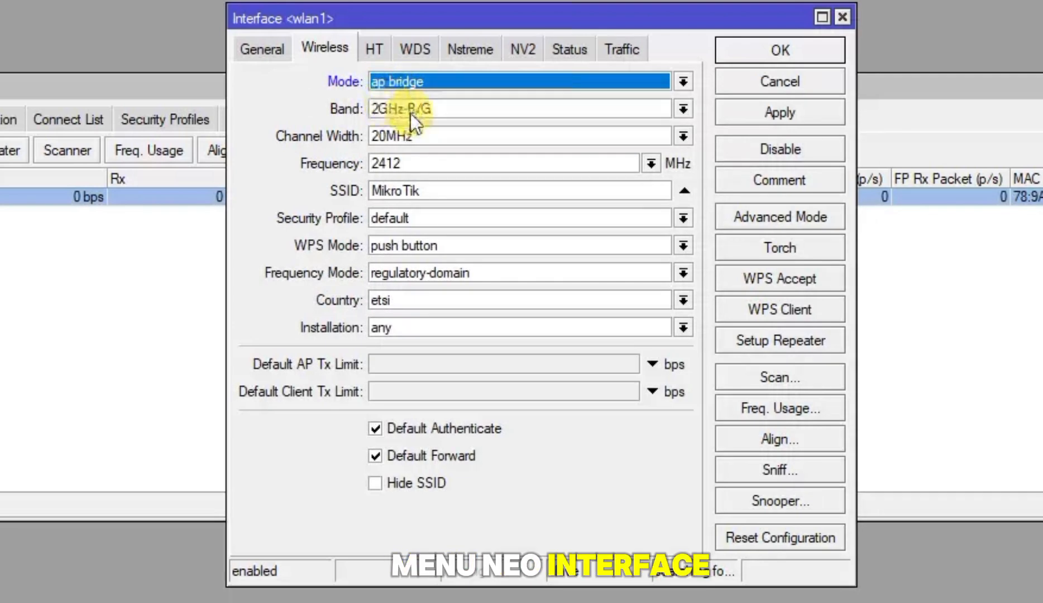
{"action": "left_click", "coordinate": [430, 111]}
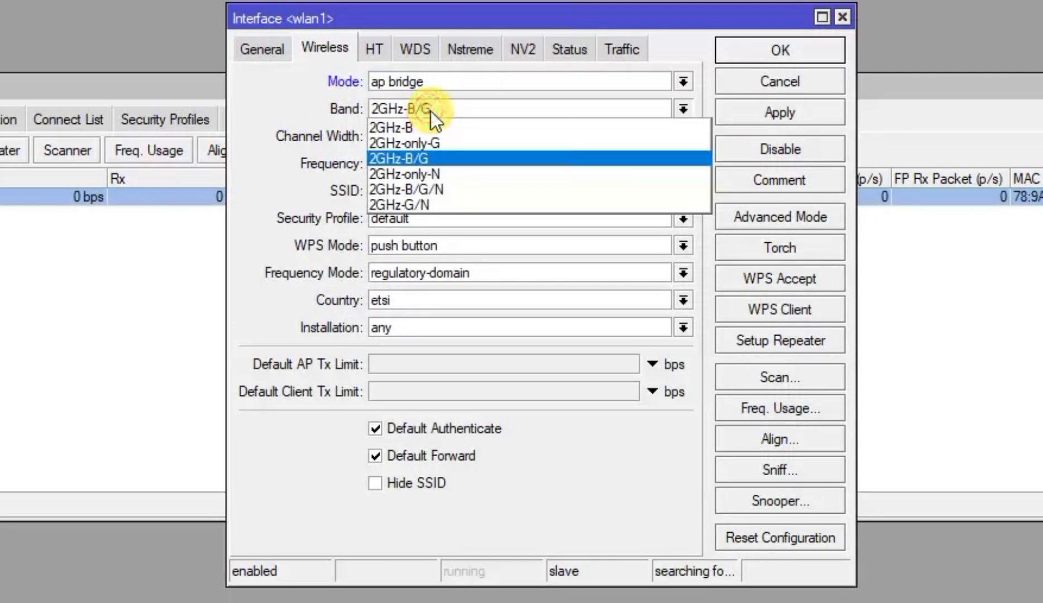
{"action": "left_click", "coordinate": [428, 202]}
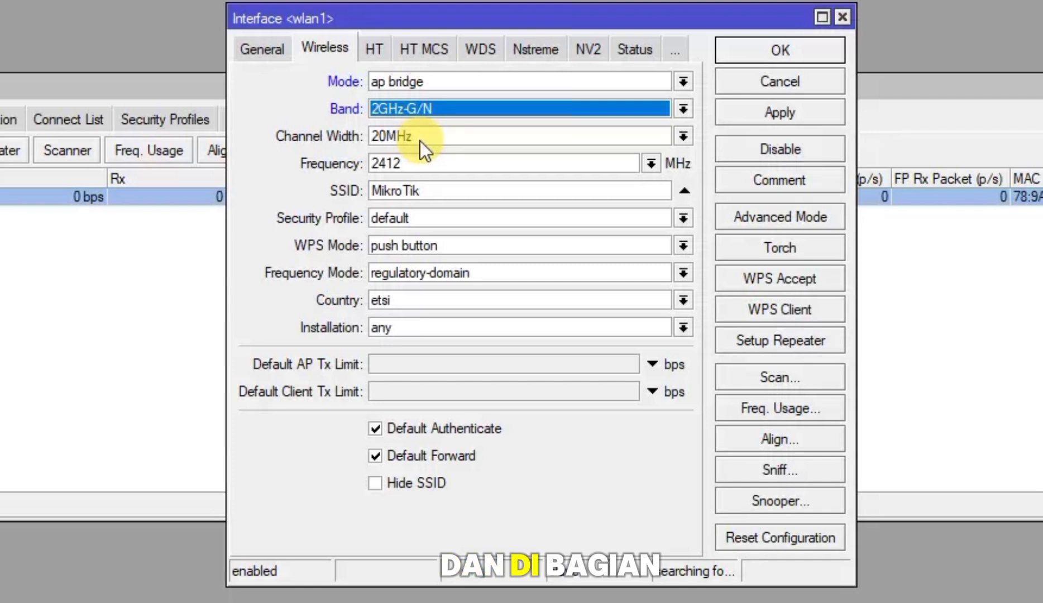
Change wlan1's SSID from MikroTik to 'hots pot@admann7', apply and close
{"action": "left_click", "coordinate": [439, 190]}
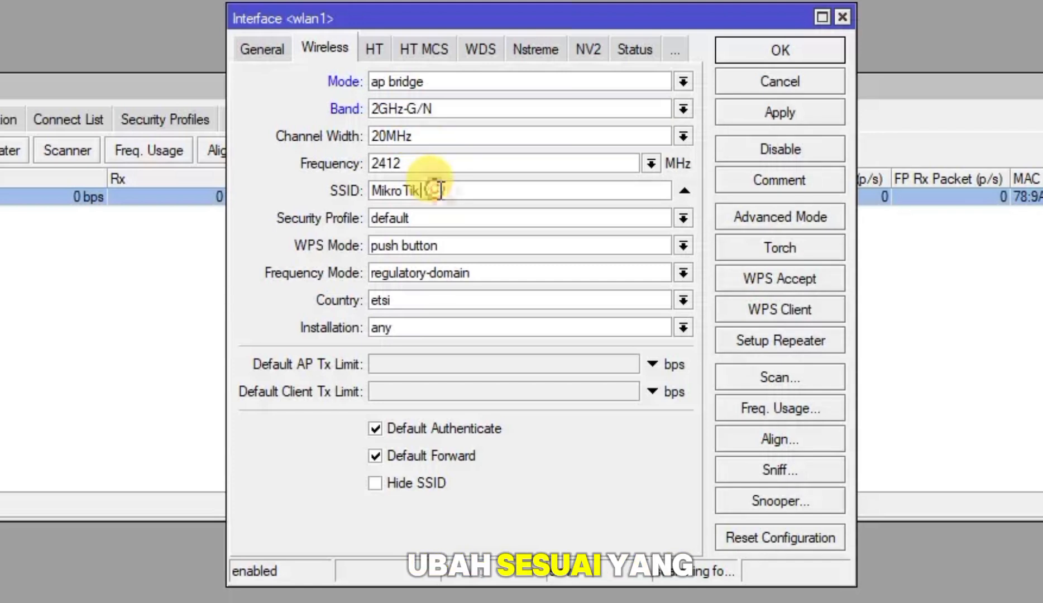
{"action": "double_click", "coordinate": [428, 191]}
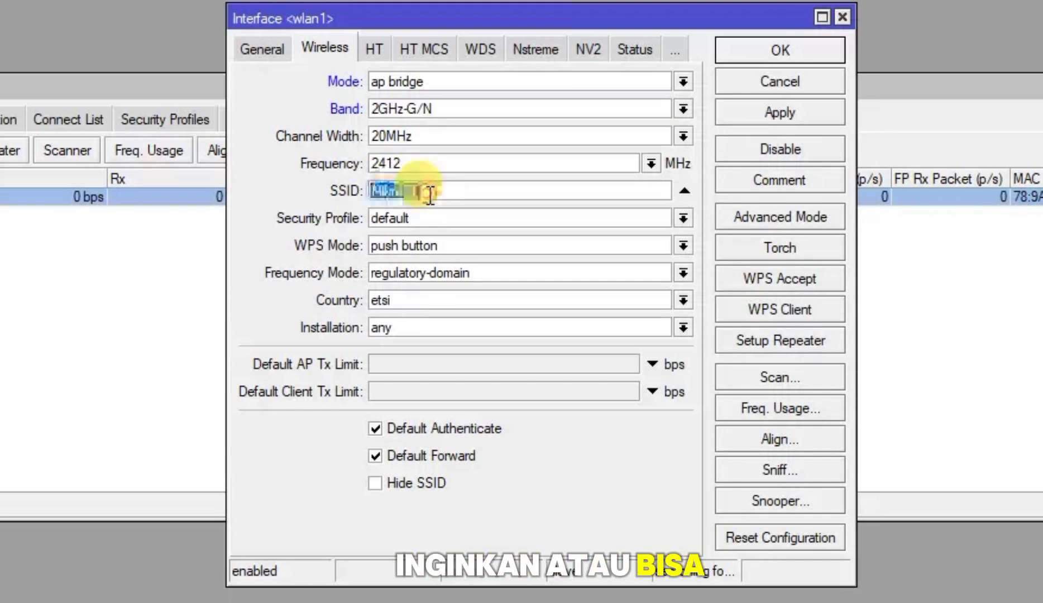
{"action": "type", "text": "ho"}
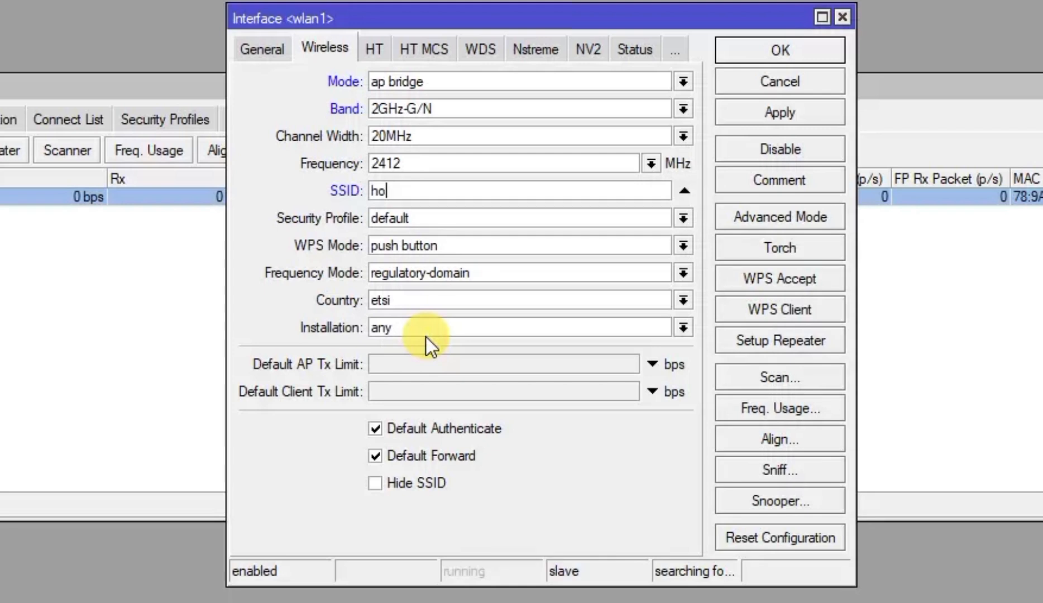
{"action": "type", "text": "ts po"}
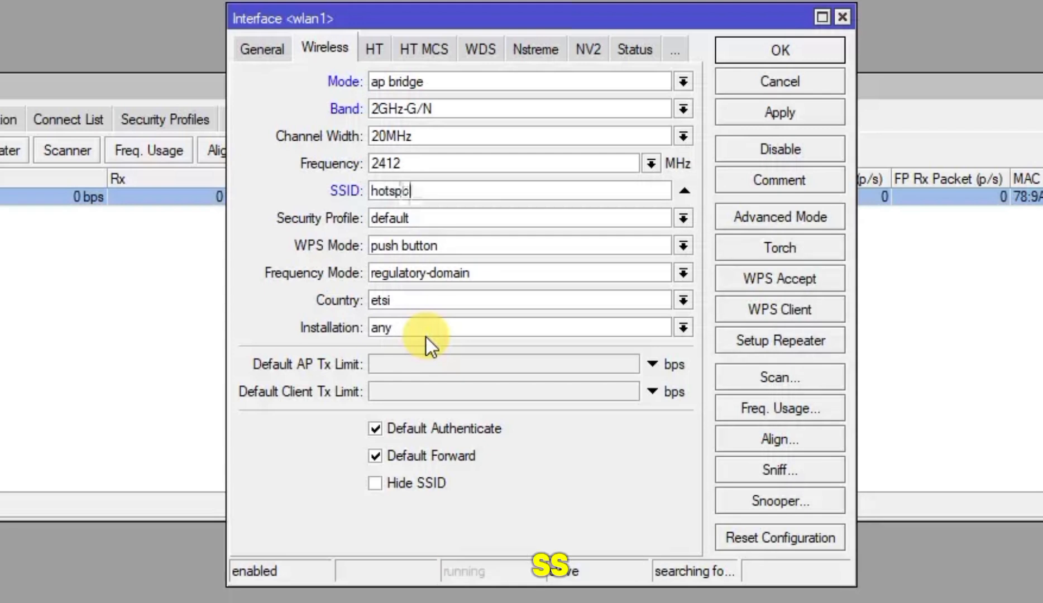
{"action": "type", "text": "t@"}
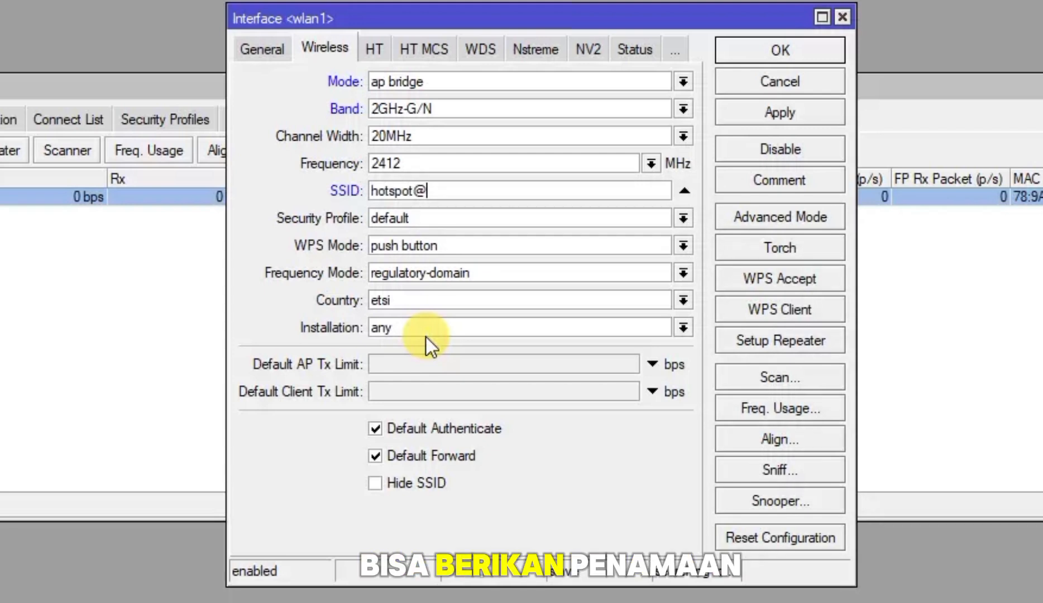
{"action": "type", "text": "admannn"}
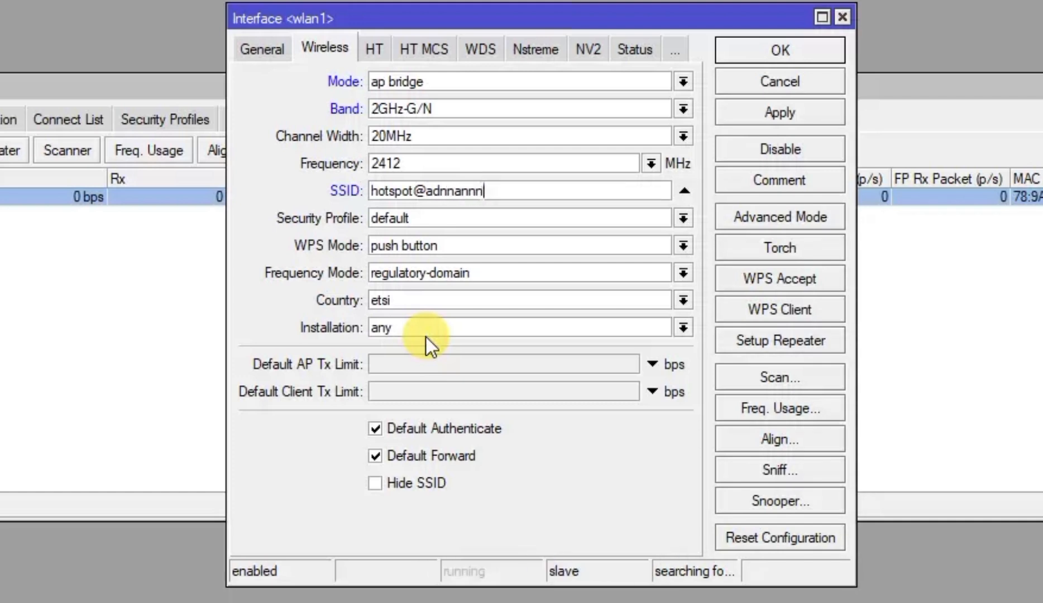
{"action": "type", "text": "7"}
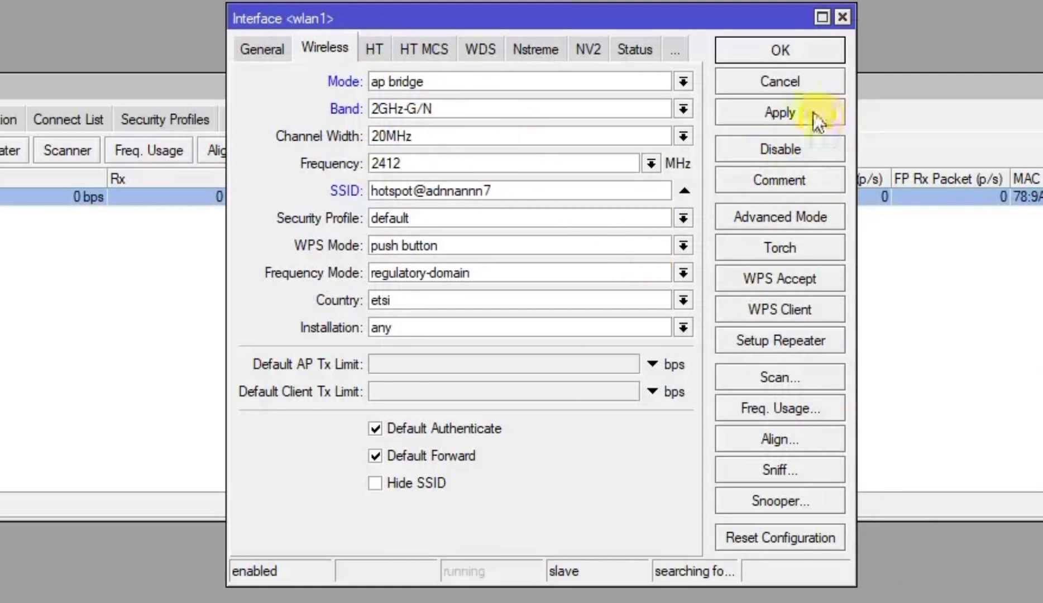
{"action": "left_click", "coordinate": [797, 117]}
{"action": "left_click", "coordinate": [794, 53]}
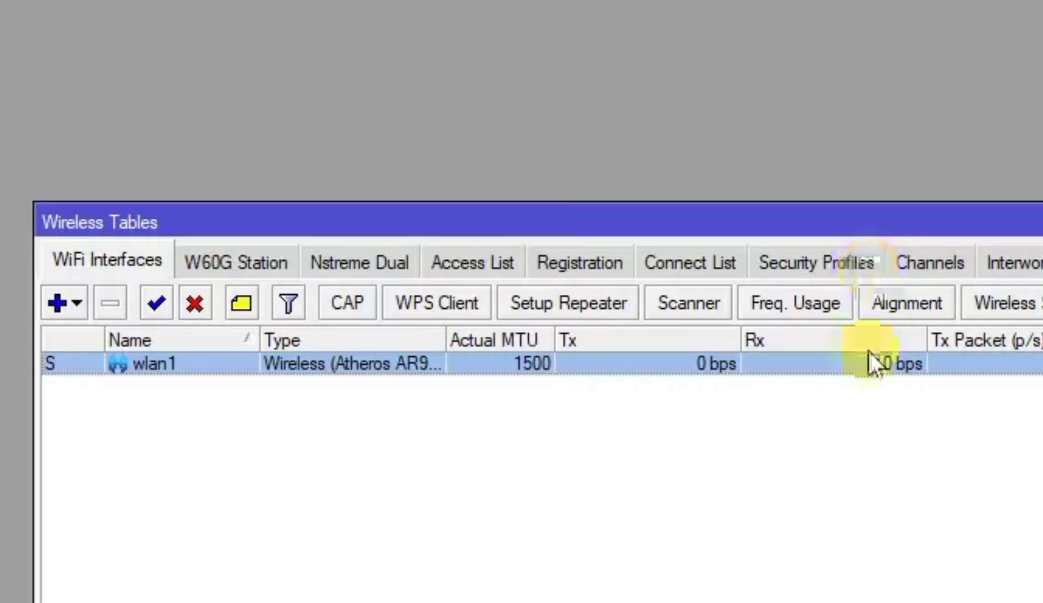
Create security profile profile1 with dynamic keys, WPA/WPA2 PSK, and the pre-shared keys entered
{"action": "left_click", "coordinate": [842, 262]}
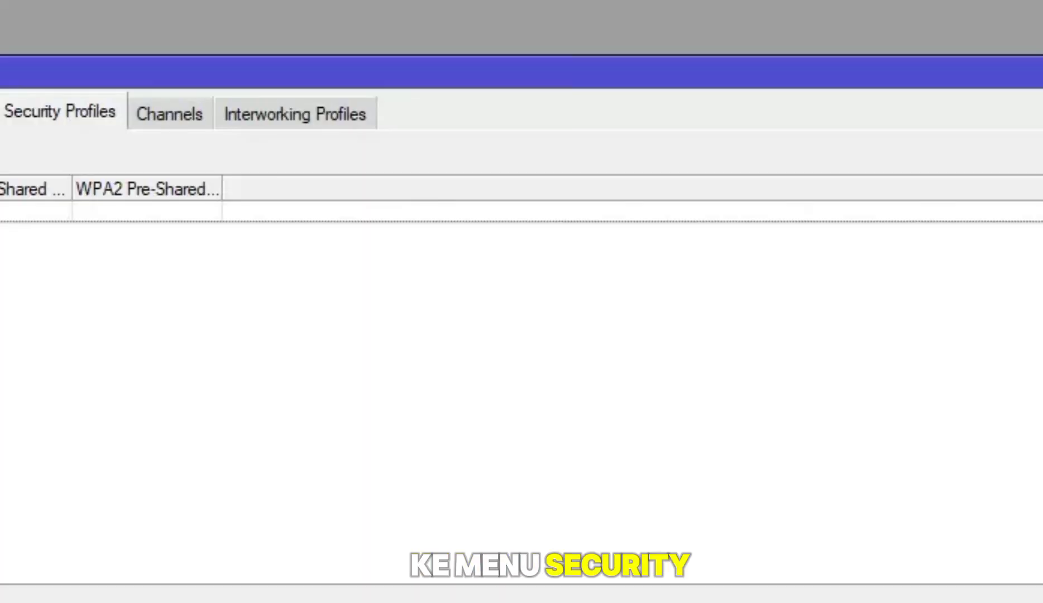
{"action": "left_click", "coordinate": [2, 154]}
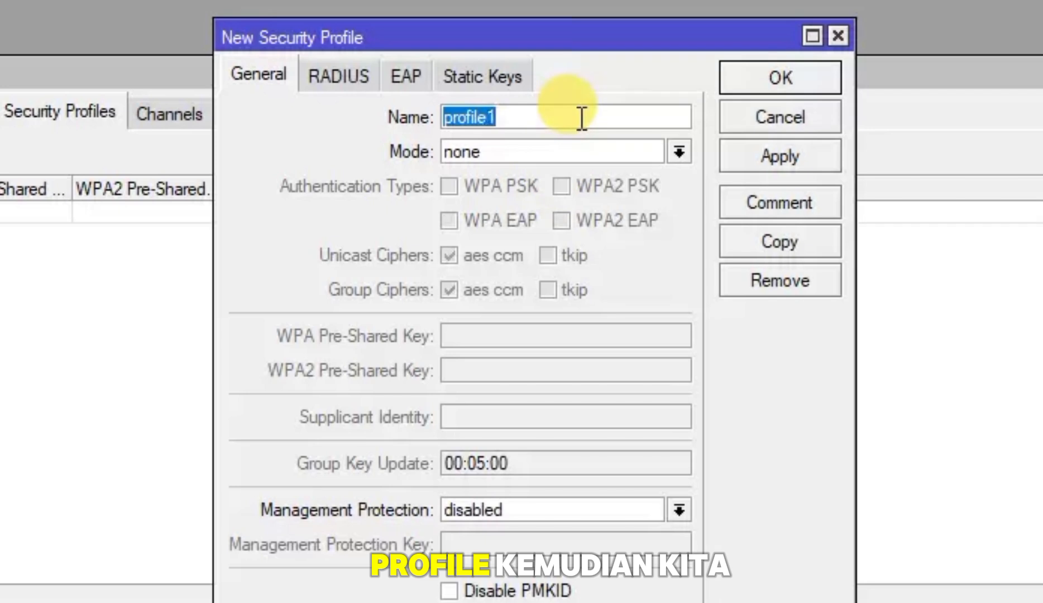
{"action": "left_click", "coordinate": [546, 147]}
{"action": "left_click", "coordinate": [528, 174]}
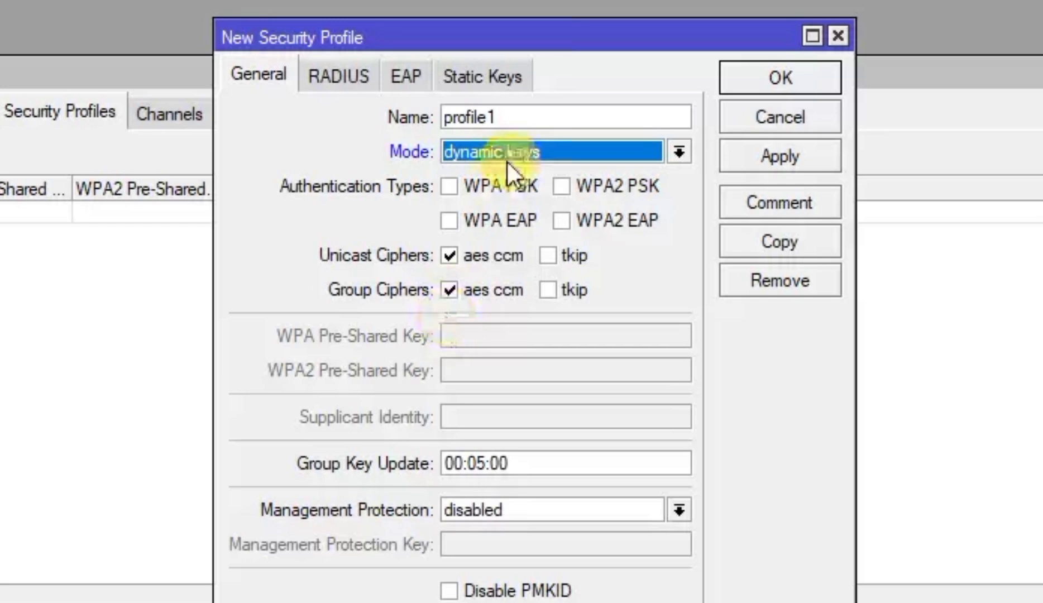
{"action": "left_click", "coordinate": [452, 185]}
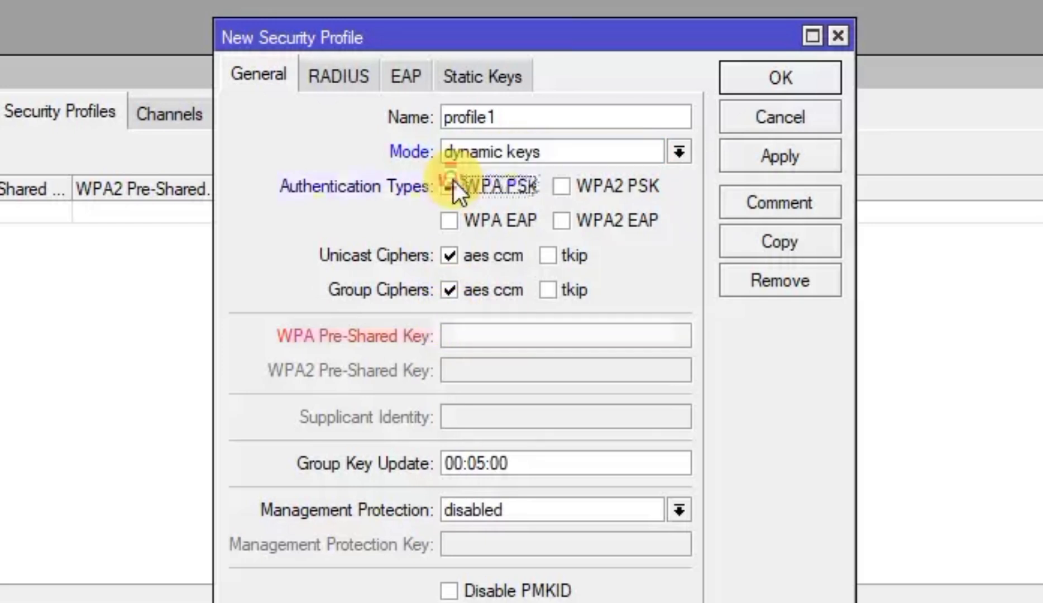
{"action": "left_click", "coordinate": [575, 191]}
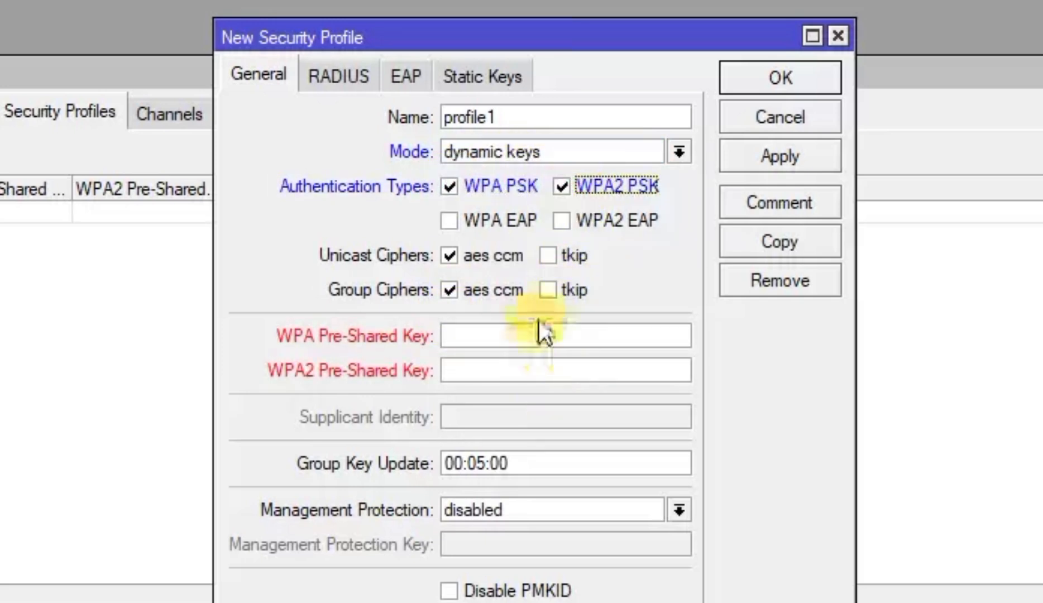
{"action": "left_click", "coordinate": [535, 338]}
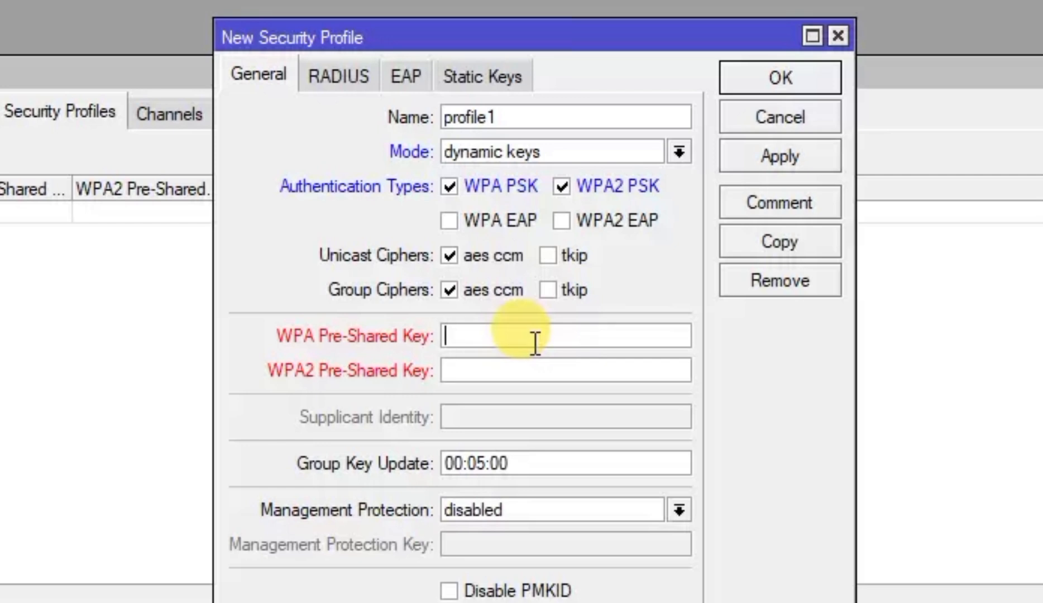
{"action": "type", "text": "12345678"}
{"action": "left_click", "coordinate": [530, 366]}
{"action": "type", "text": "1234567"}
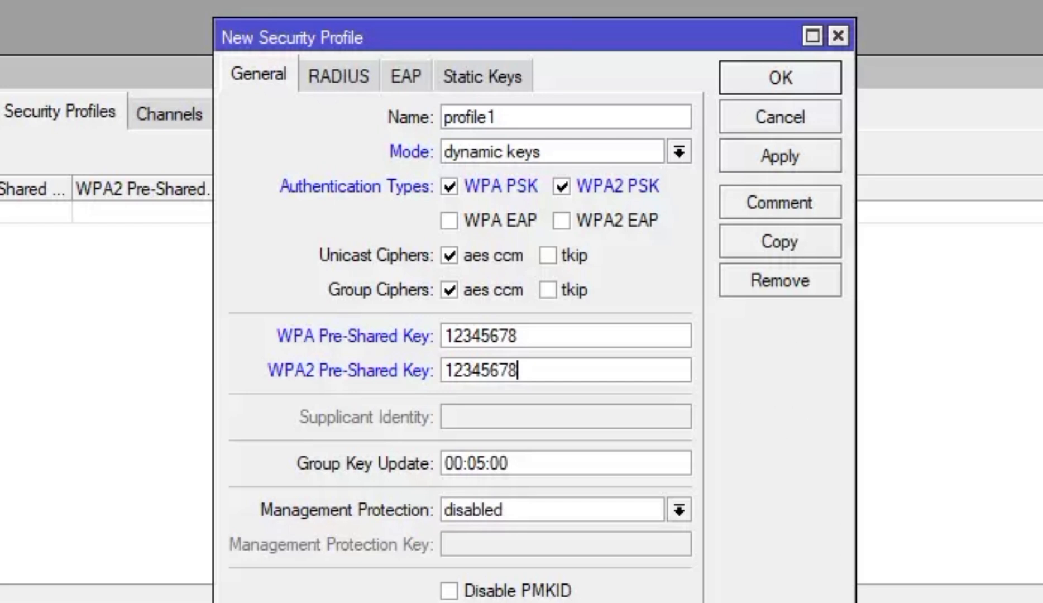
{"action": "left_click", "coordinate": [783, 153]}
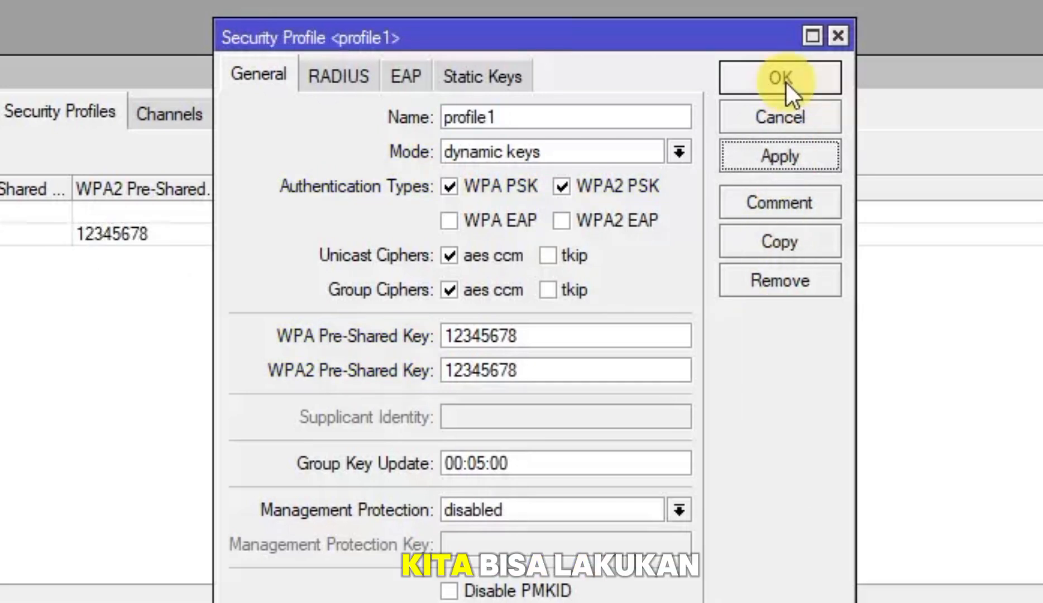
{"action": "left_click", "coordinate": [784, 84]}
Assign profile1 as wlan1's security profile and apply
{"action": "left_click", "coordinate": [106, 77]}
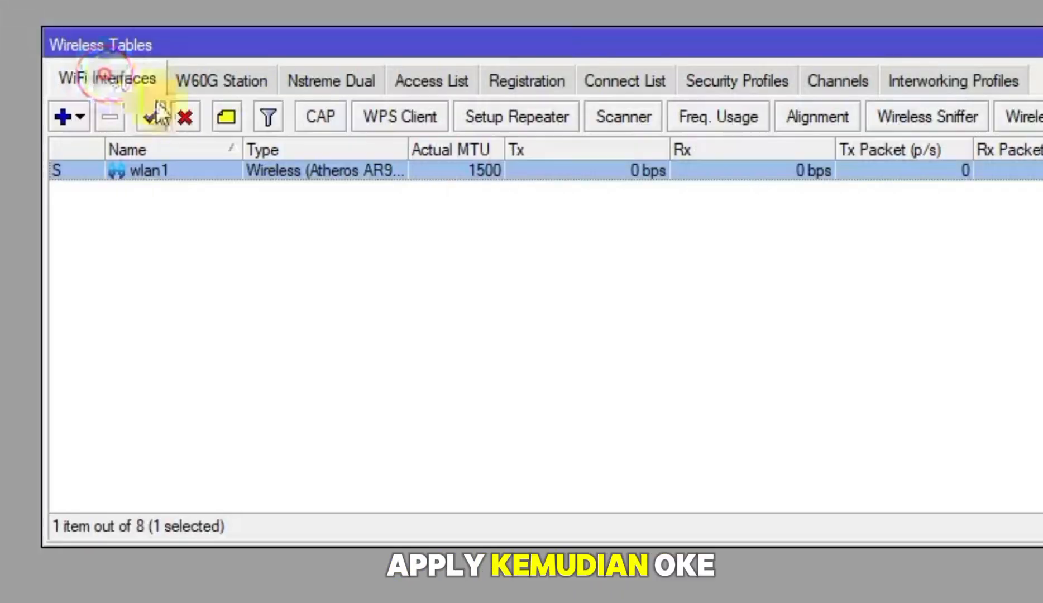
{"action": "double_click", "coordinate": [189, 169]}
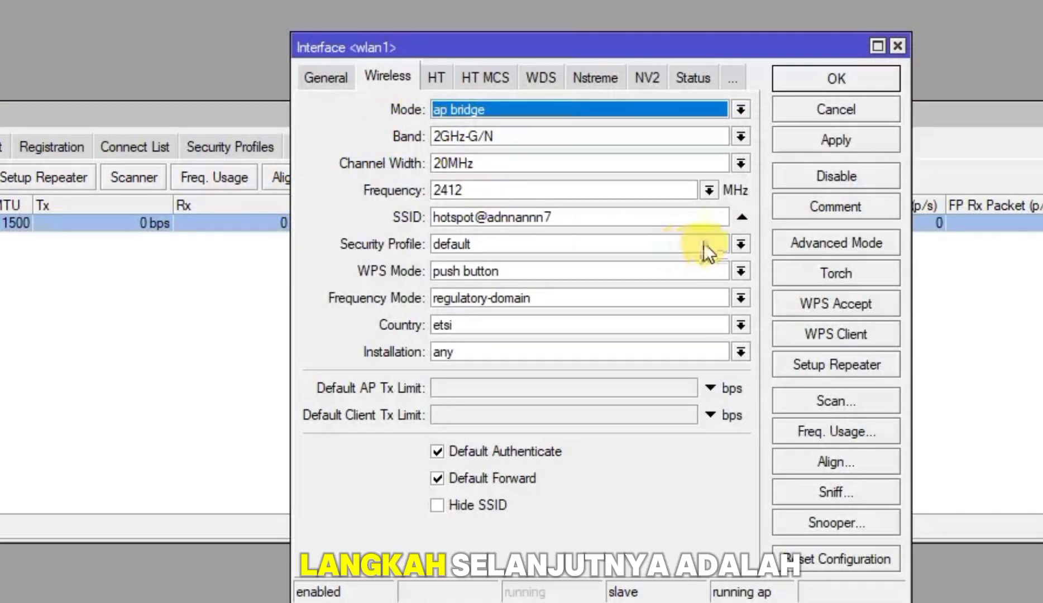
{"action": "left_click", "coordinate": [741, 244]}
{"action": "left_click", "coordinate": [670, 278]}
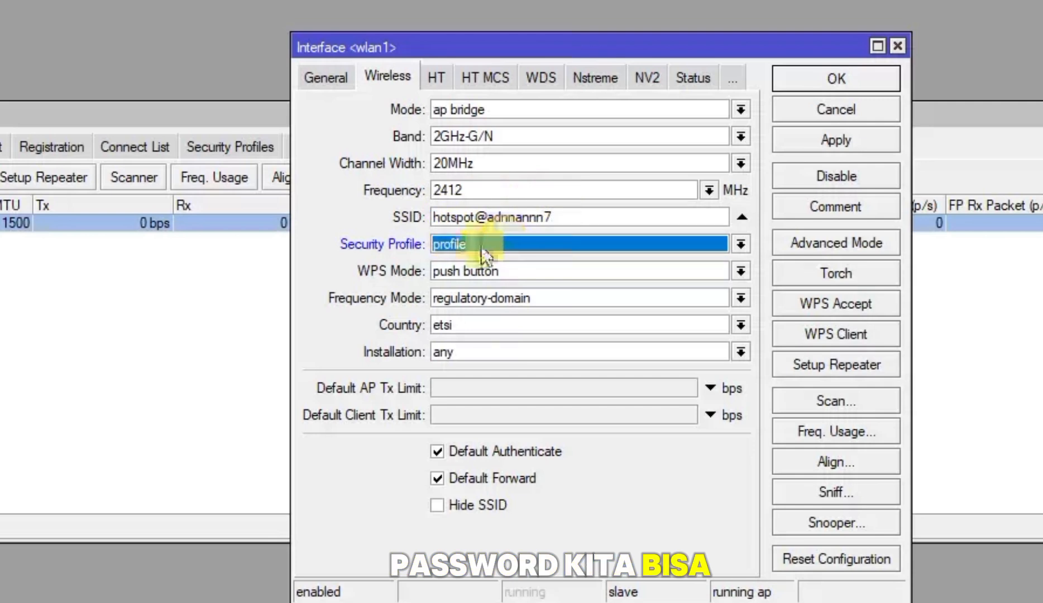
{"action": "left_click", "coordinate": [822, 139]}
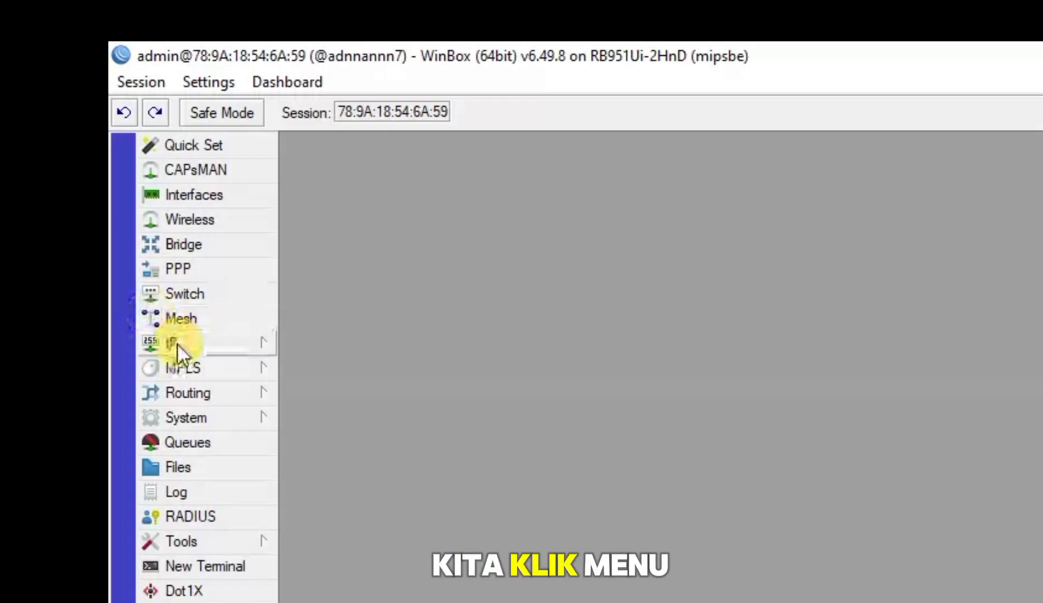
Open the IP > Hotspot servers list
{"action": "left_click", "coordinate": [177, 344]}
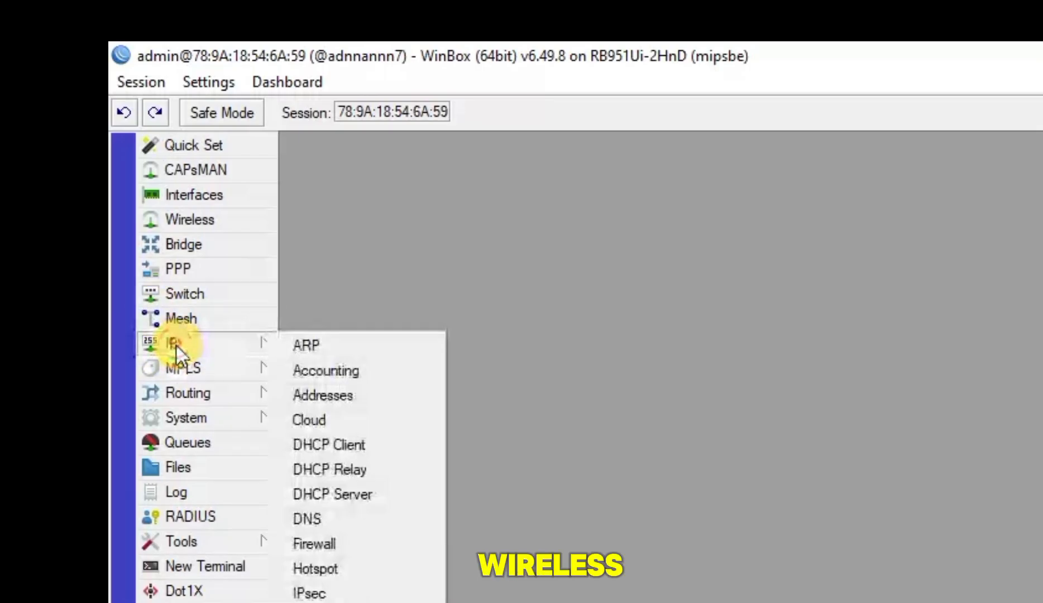
{"action": "left_click", "coordinate": [324, 573]}
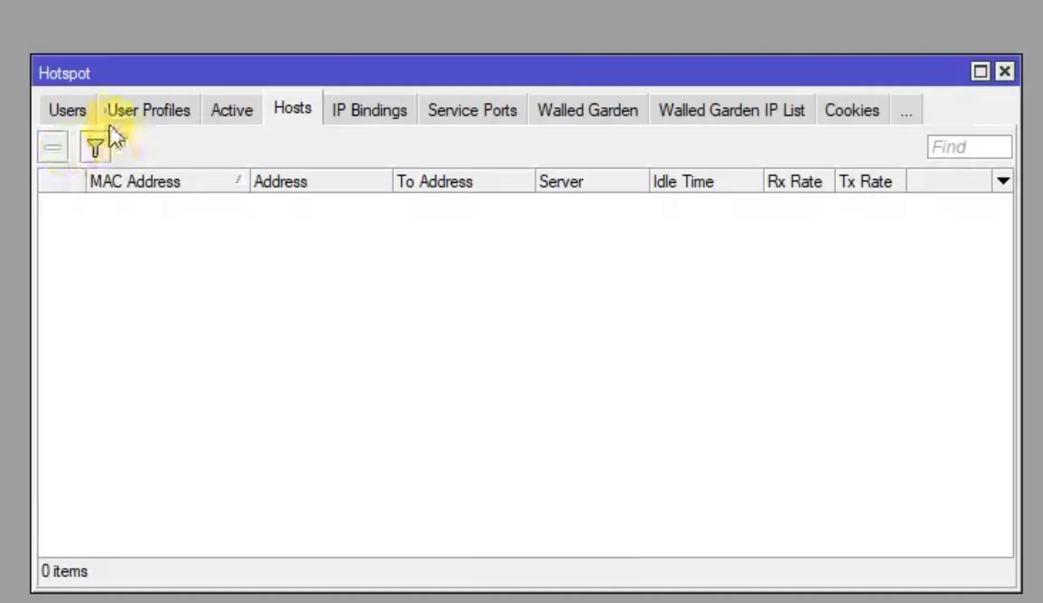
{"action": "left_click", "coordinate": [63, 109]}
{"action": "left_click", "coordinate": [64, 108]}
{"action": "left_click", "coordinate": [63, 108]}
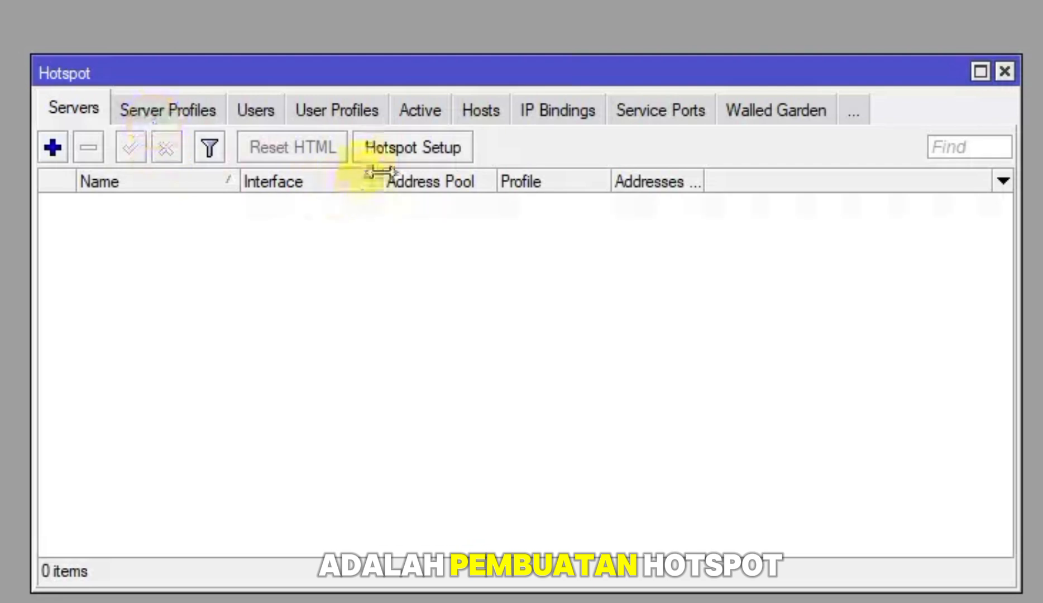
Run Hotspot Setup on bridge2-HOTSPOT, accept 192.168.100.1/24, and start the address pool at .11
{"action": "left_click", "coordinate": [407, 148]}
{"action": "left_click", "coordinate": [593, 306]}
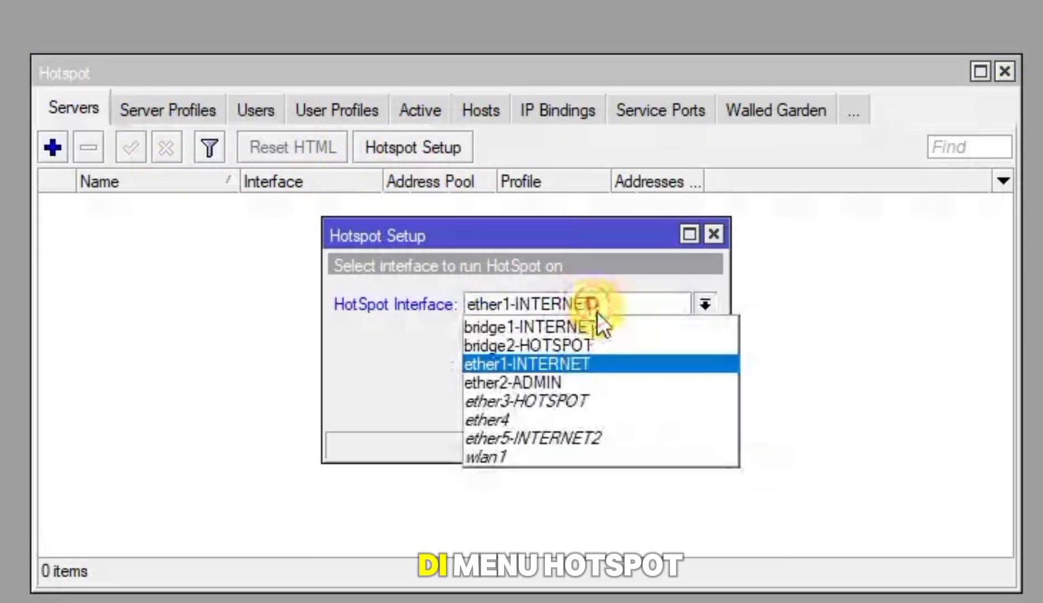
{"action": "left_click", "coordinate": [539, 345]}
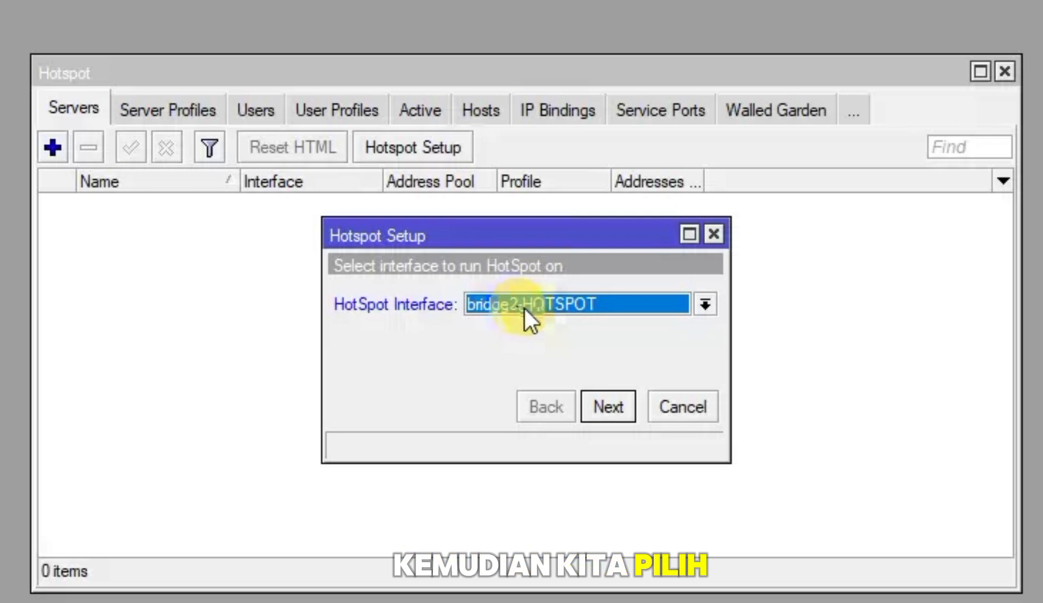
{"action": "left_click", "coordinate": [611, 405]}
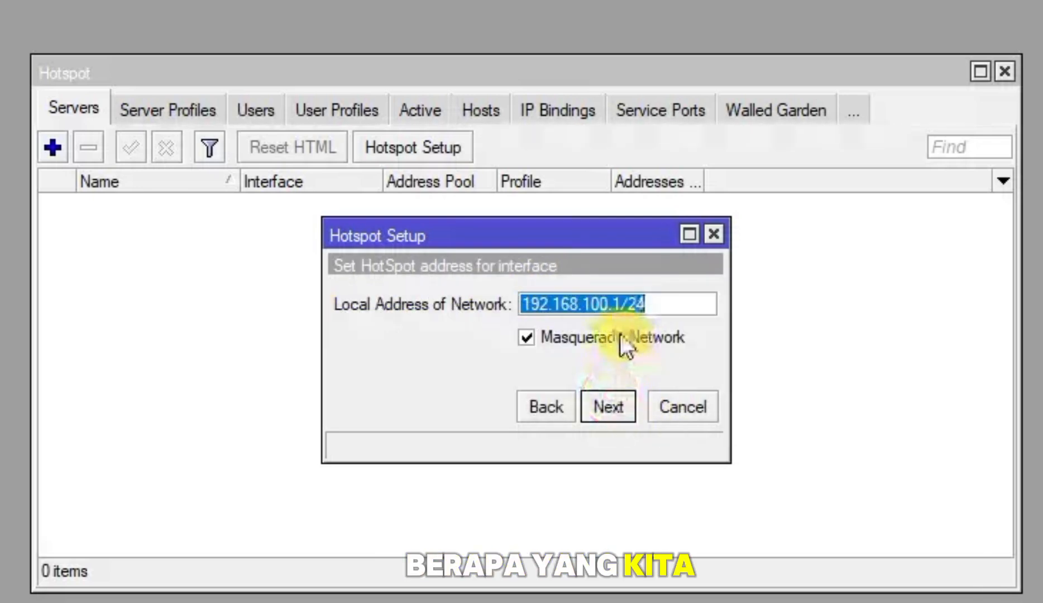
{"action": "left_click", "coordinate": [621, 409]}
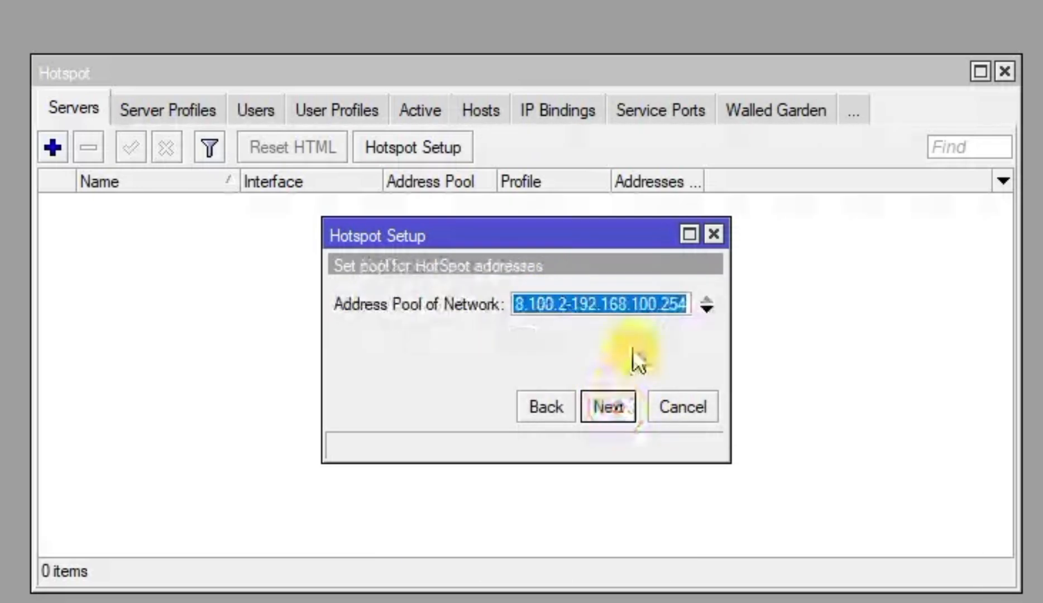
{"action": "left_click", "coordinate": [566, 310]}
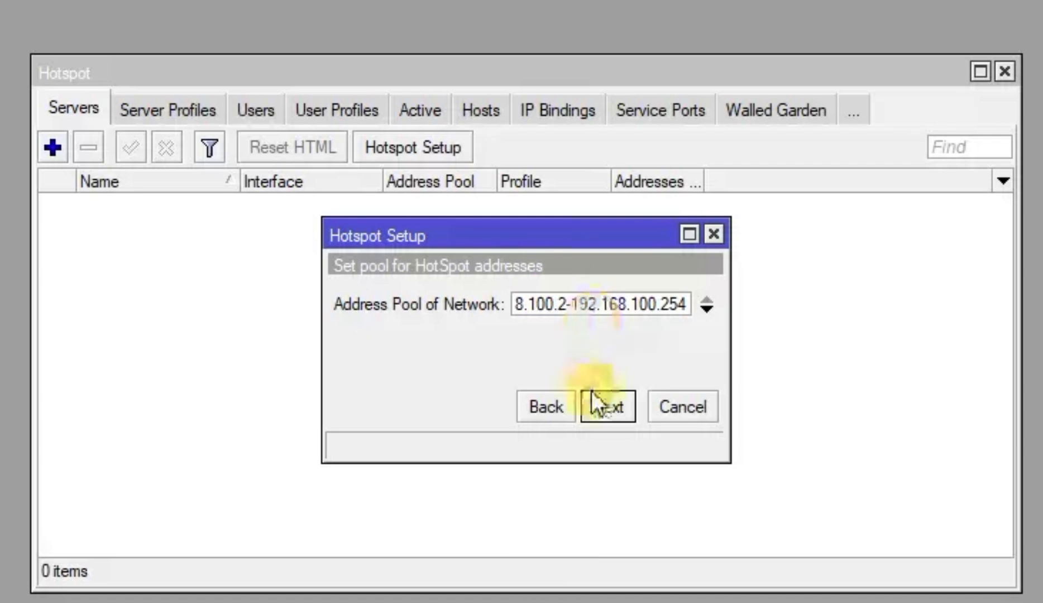
{"action": "type", "text": "11"}
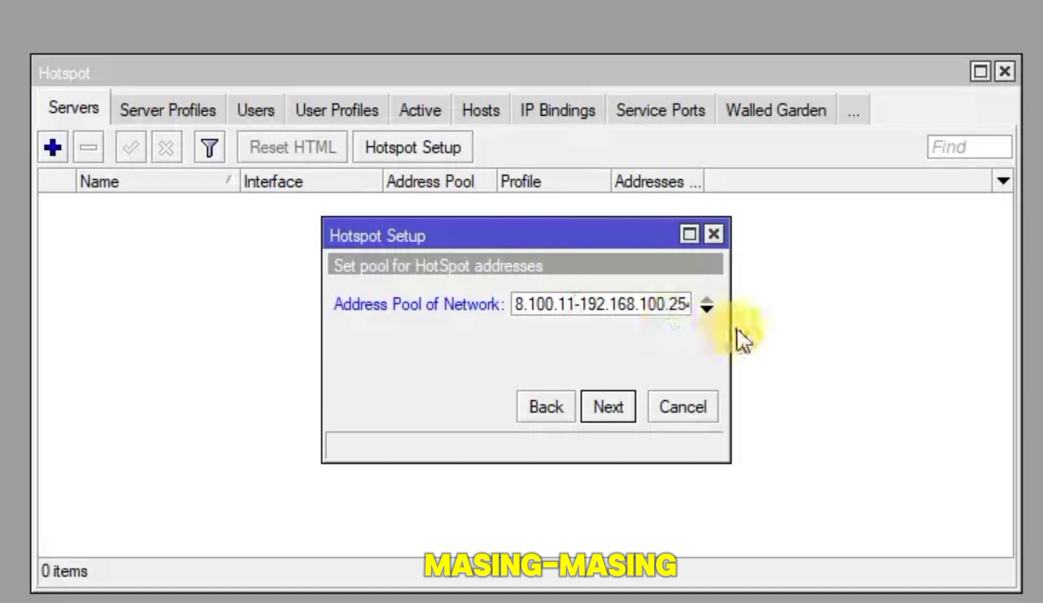
{"action": "left_click", "coordinate": [319, 382]}
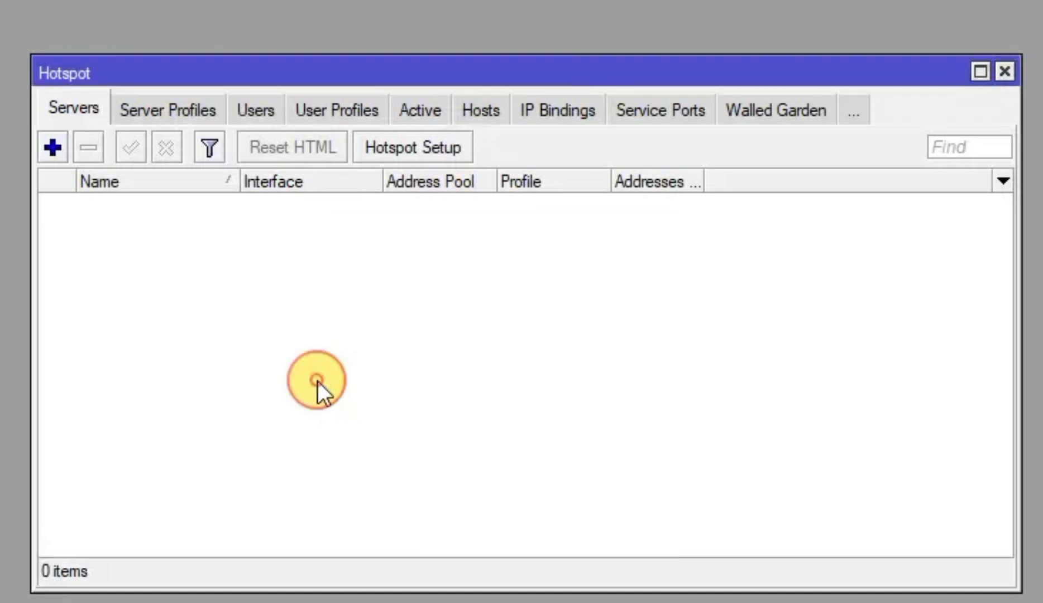
Accept pool 192.168.100.11-192.168.100.254 in the wizard and keep the SSL certificate as none
{"action": "left_click", "coordinate": [447, 157]}
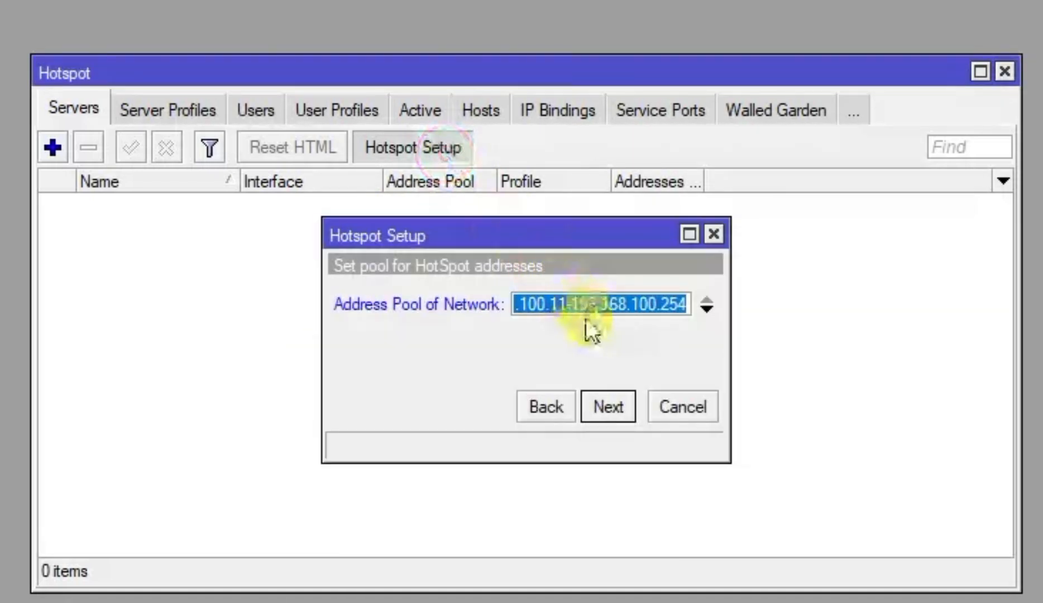
{"action": "left_click_drag", "start_coordinate": [322, 336], "coordinate": [14, 384]}
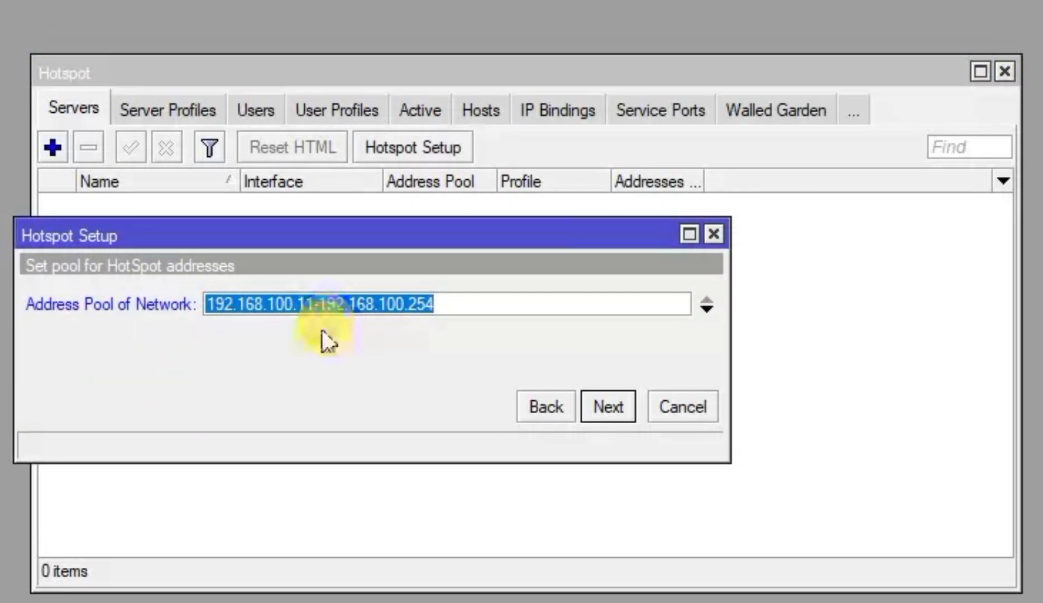
{"action": "left_click", "coordinate": [612, 409]}
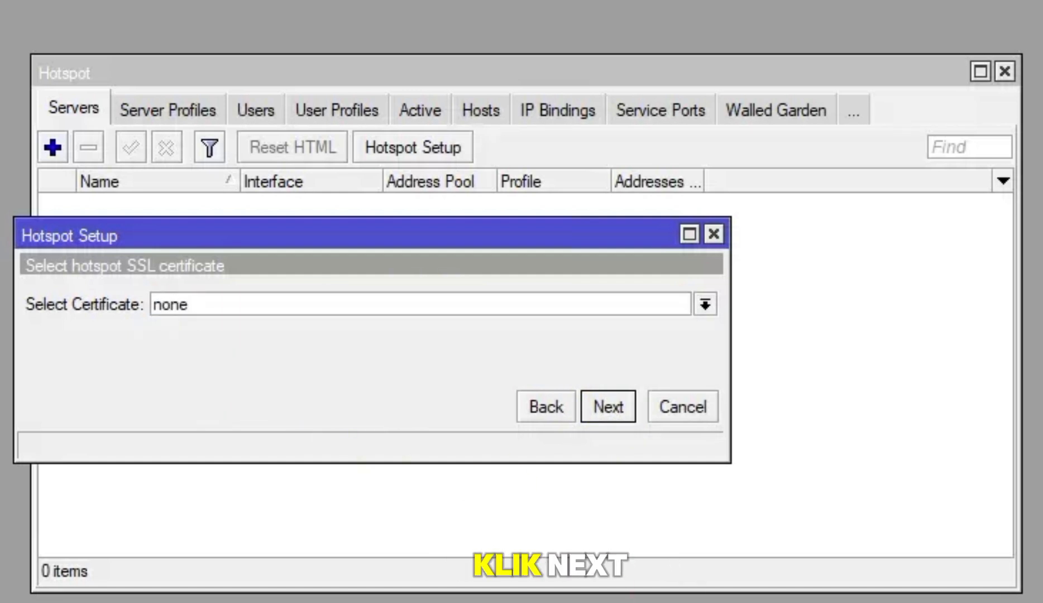
{"action": "left_click", "coordinate": [624, 404]}
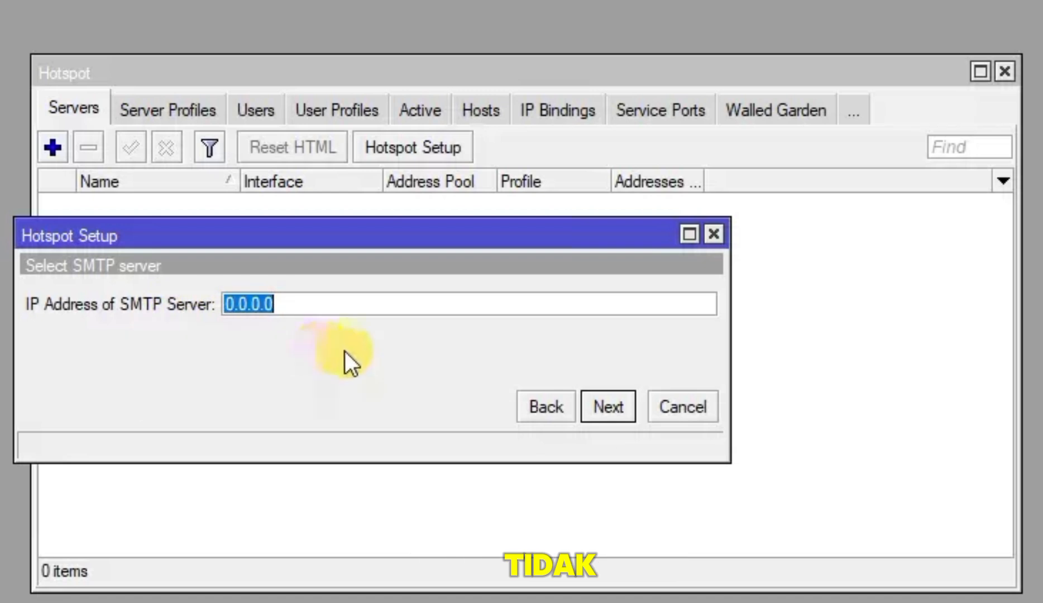
Skip the SMTP server, return to the DNS servers step and enter 8.8.8.8
{"action": "left_click", "coordinate": [603, 406]}
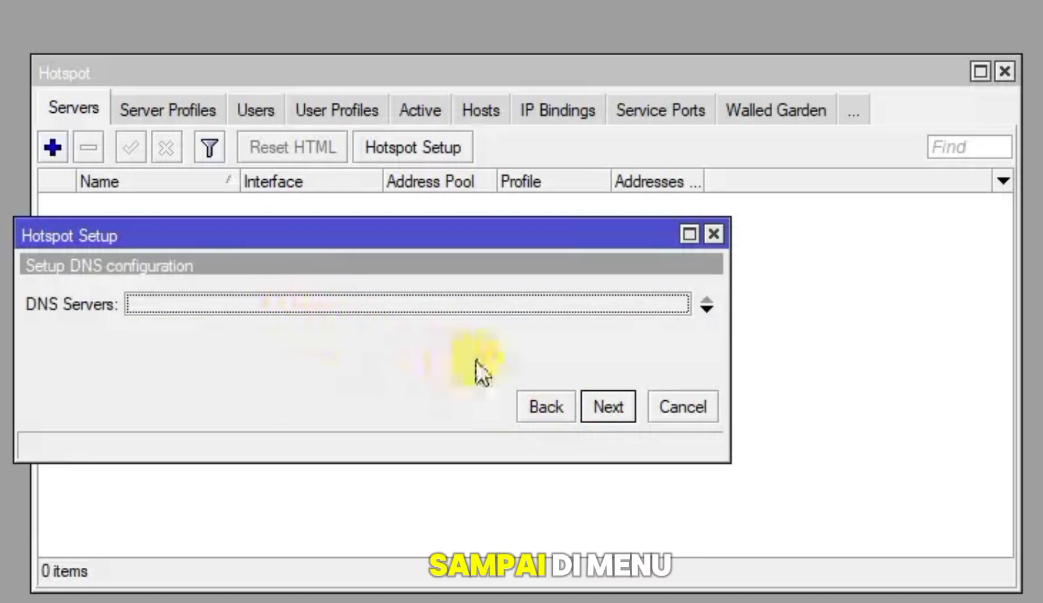
{"action": "left_click", "coordinate": [609, 408]}
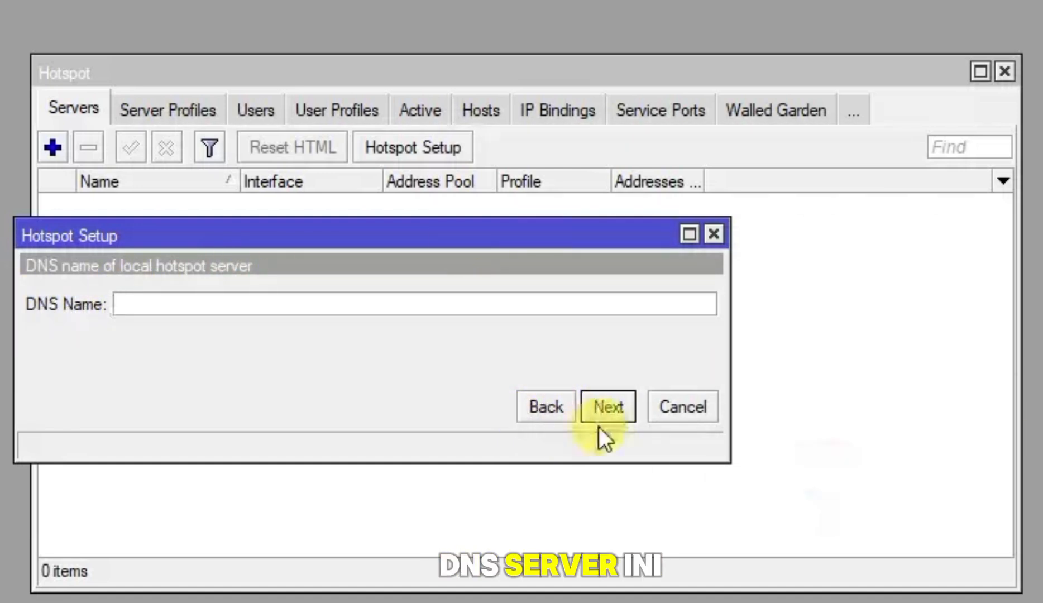
{"action": "left_click", "coordinate": [563, 405]}
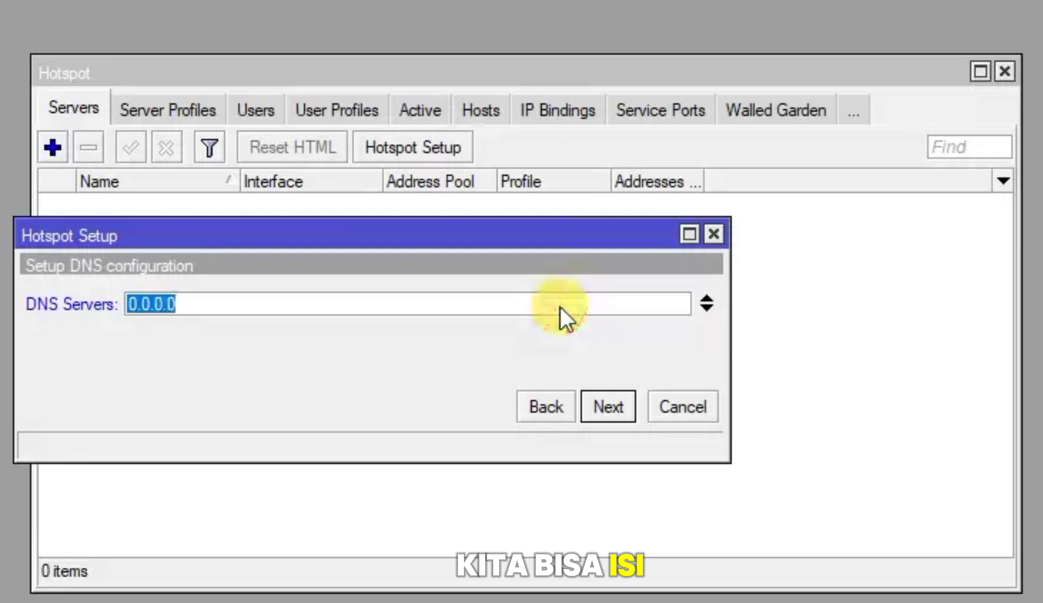
{"action": "type", "text": "7"}
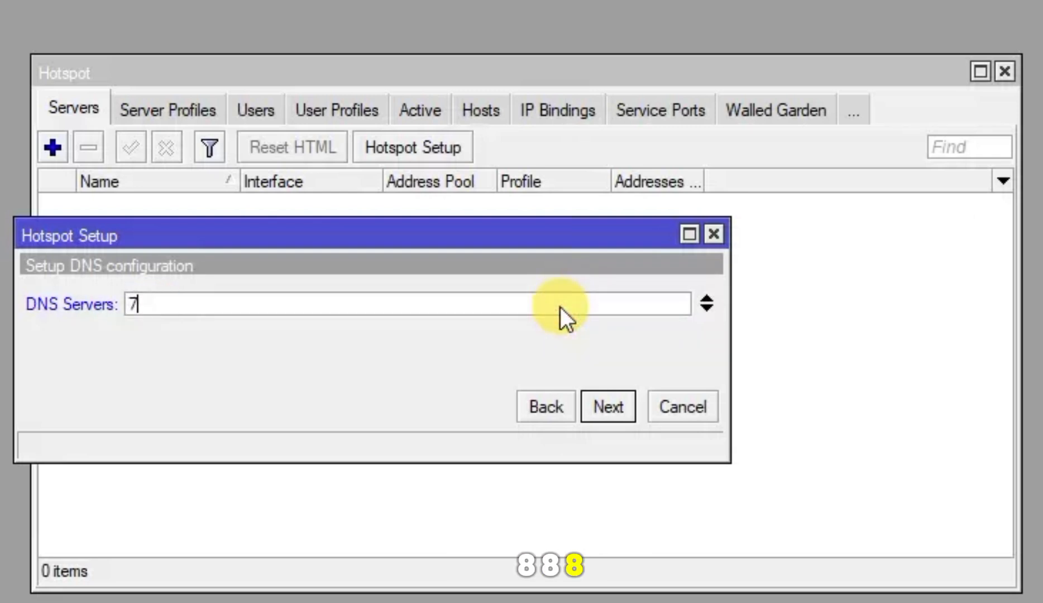
{"action": "key", "text": "BackSpace"}
{"action": "type", "text": "8.8.8.8"}
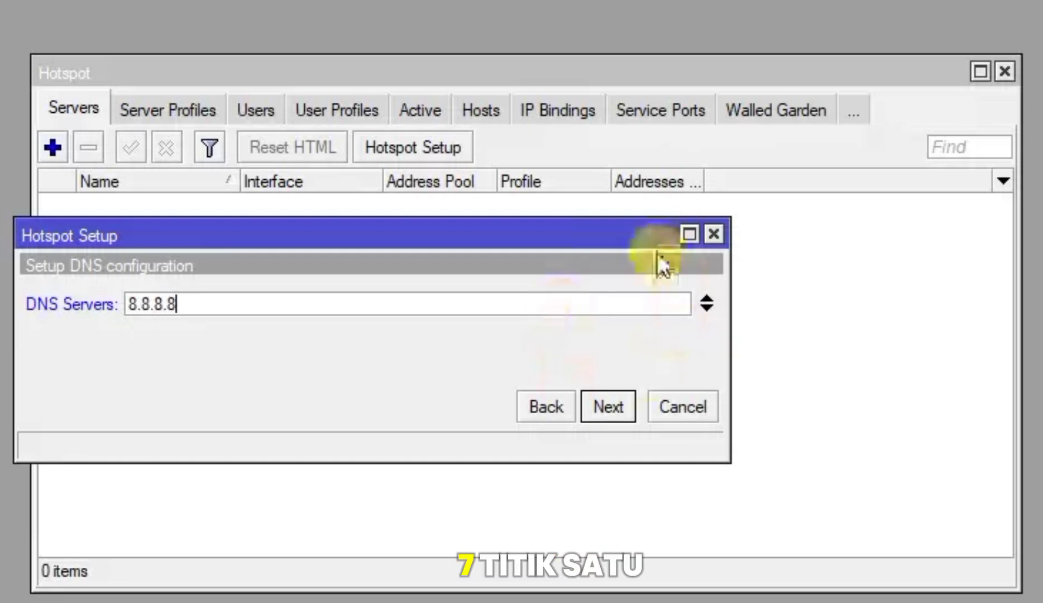
Add DNS servers 192.168.88.1 and 27.50.20.2 and continue
{"action": "left_click", "coordinate": [706, 314]}
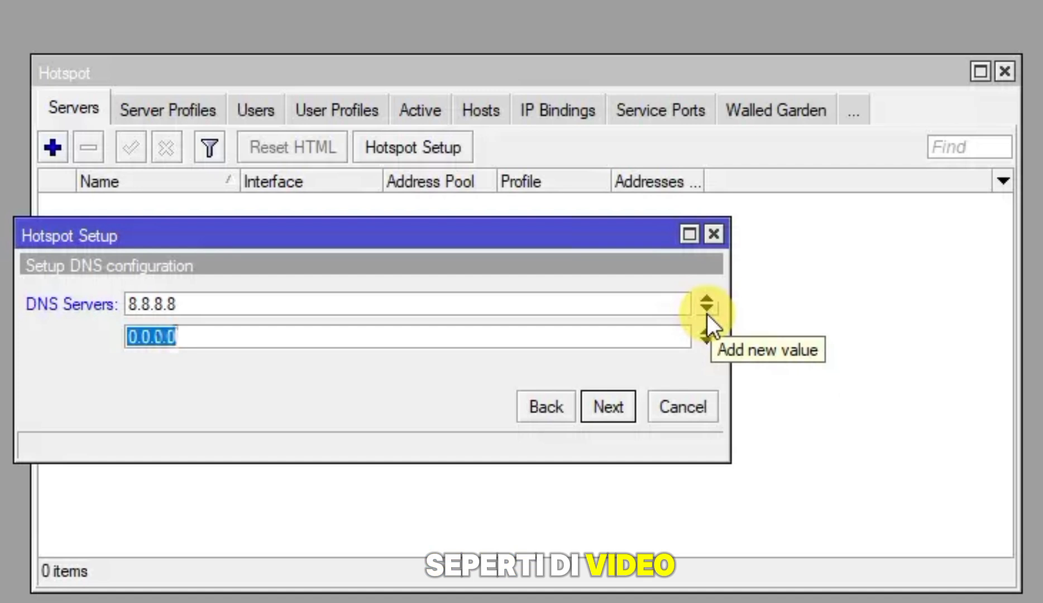
{"action": "type", "text": "192.168.88.1"}
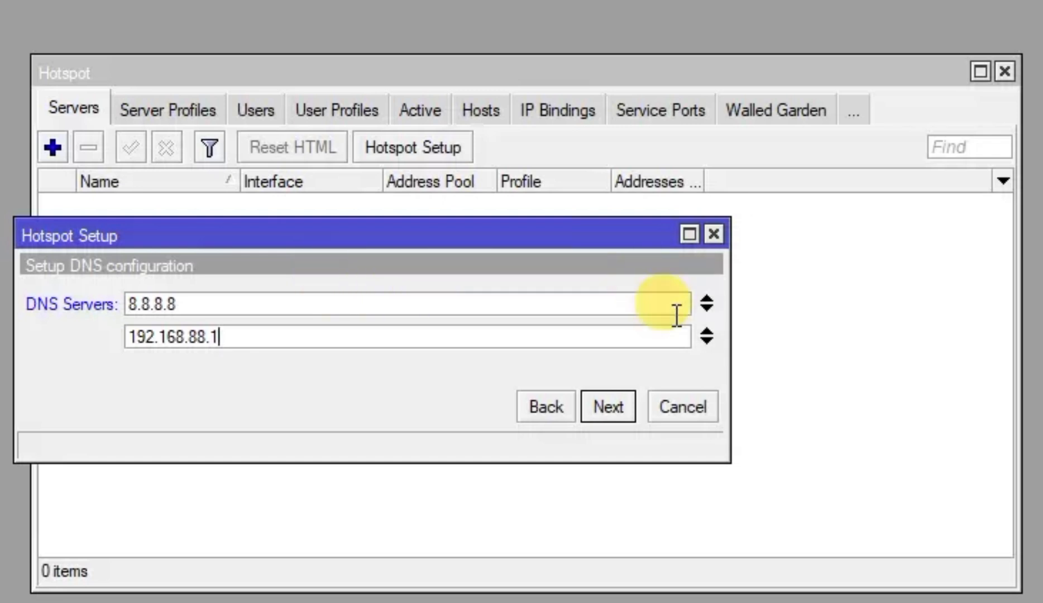
{"action": "left_click", "coordinate": [705, 342]}
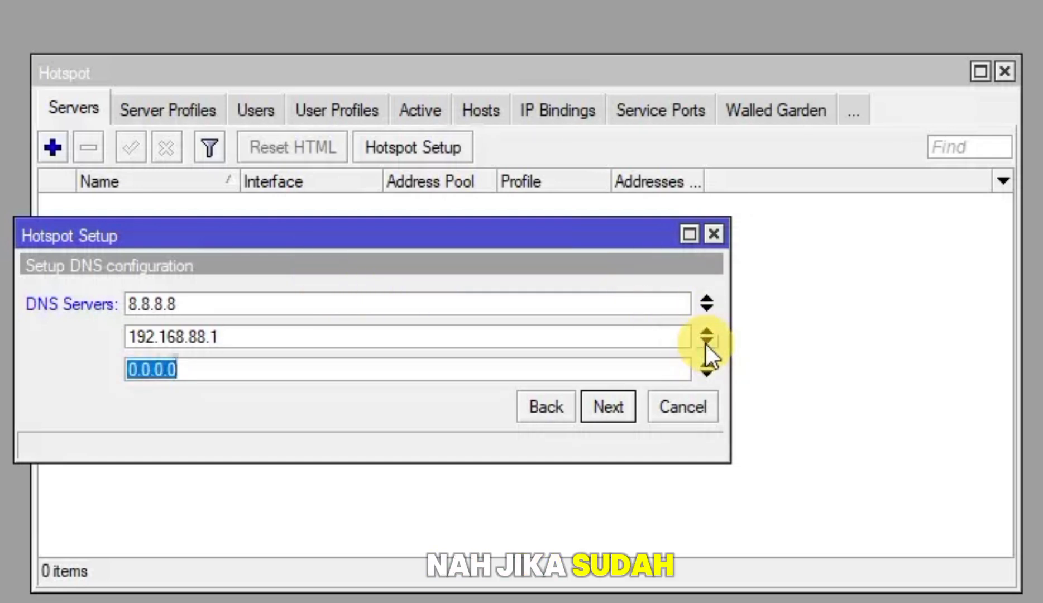
{"action": "type", "text": "27.50.50"}
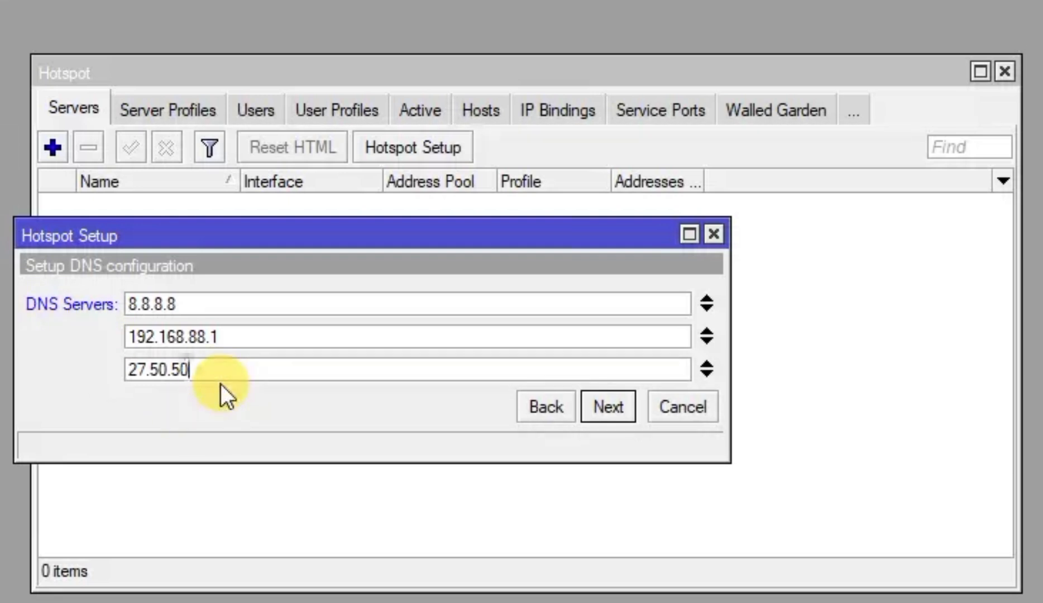
{"action": "key", "text": "BackSpace"}
{"action": "key", "text": "BackSpace"}
{"action": "type", "text": "20.2"}
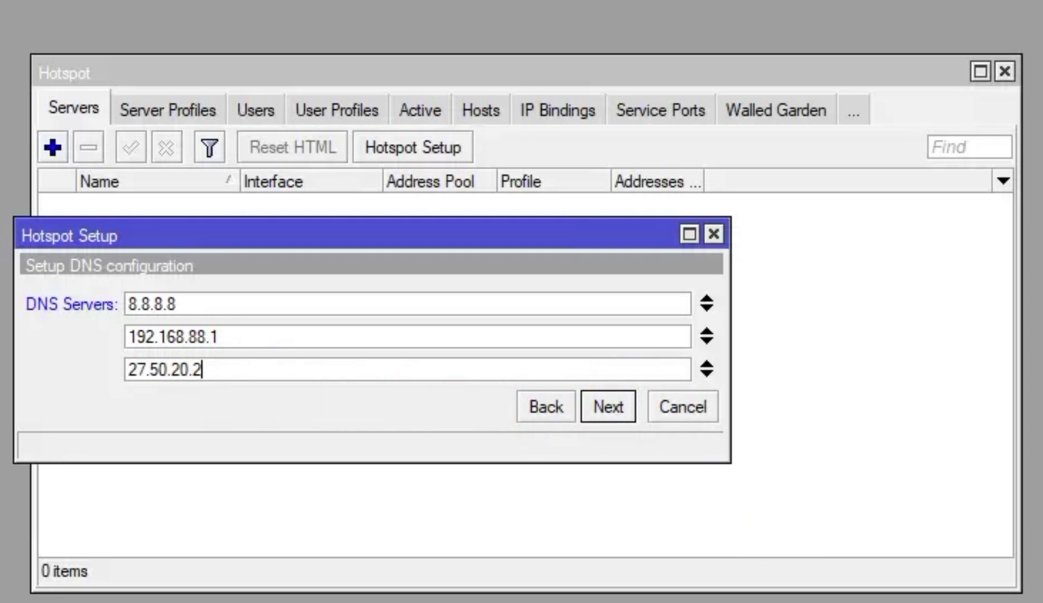
{"action": "left_click", "coordinate": [586, 404]}
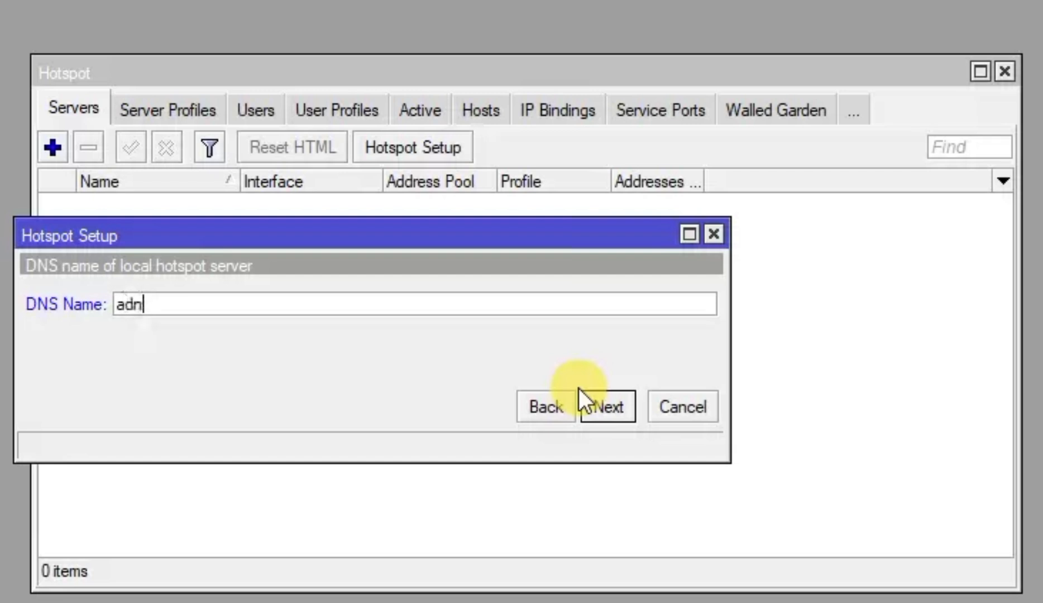
Finish the hotspot wizard with DNS name adnan.local and a local hotspot user password
{"action": "type", "text": "adnan.local"}
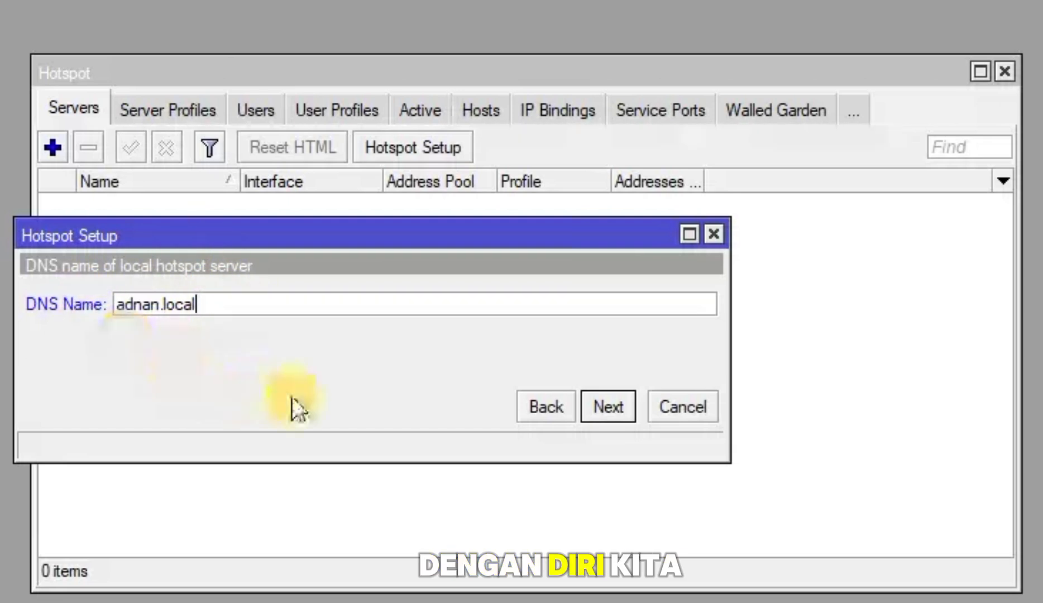
{"action": "left_click", "coordinate": [621, 406]}
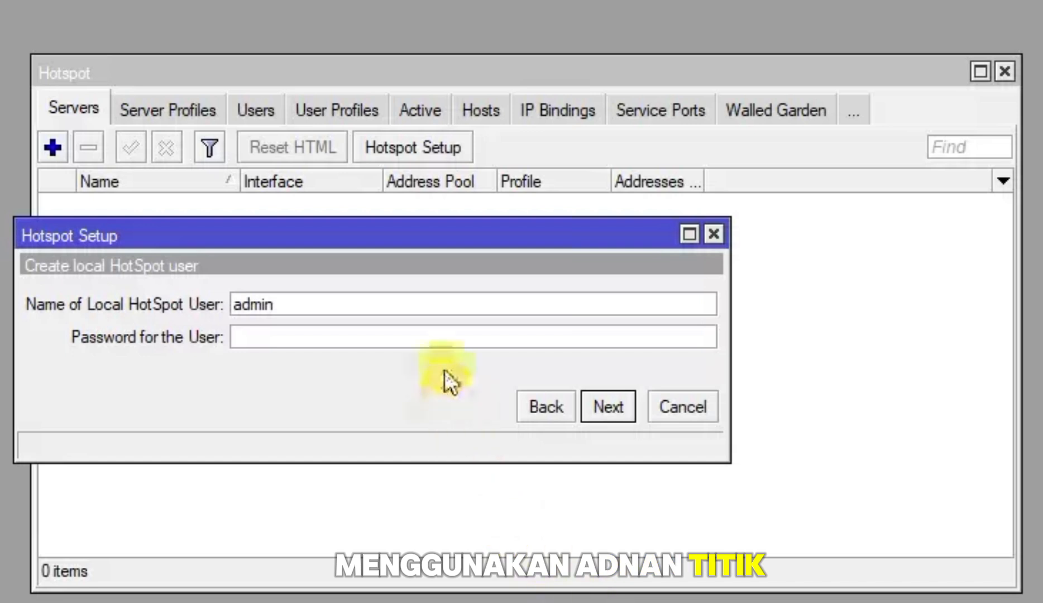
{"action": "left_click", "coordinate": [449, 342]}
{"action": "type", "text": "a"}
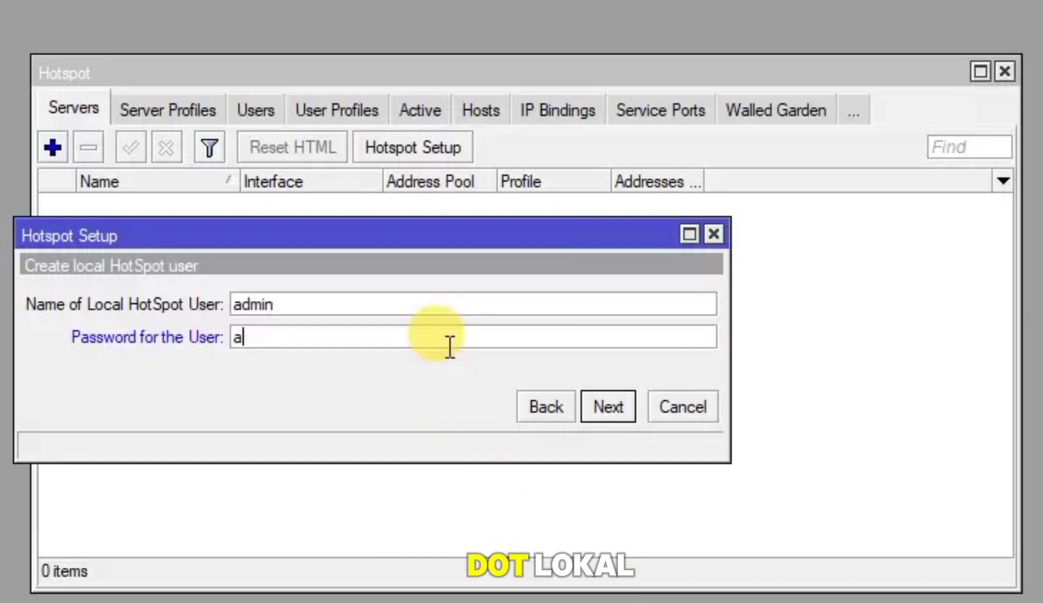
{"action": "type", "text": "dmin"}
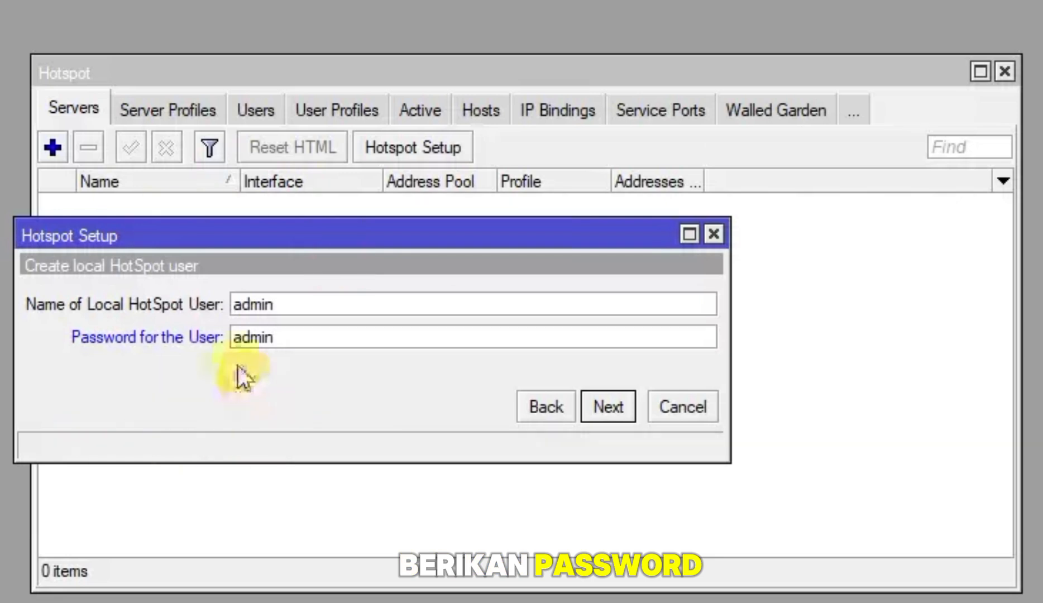
{"action": "left_click", "coordinate": [616, 403]}
{"action": "left_click", "coordinate": [544, 313]}
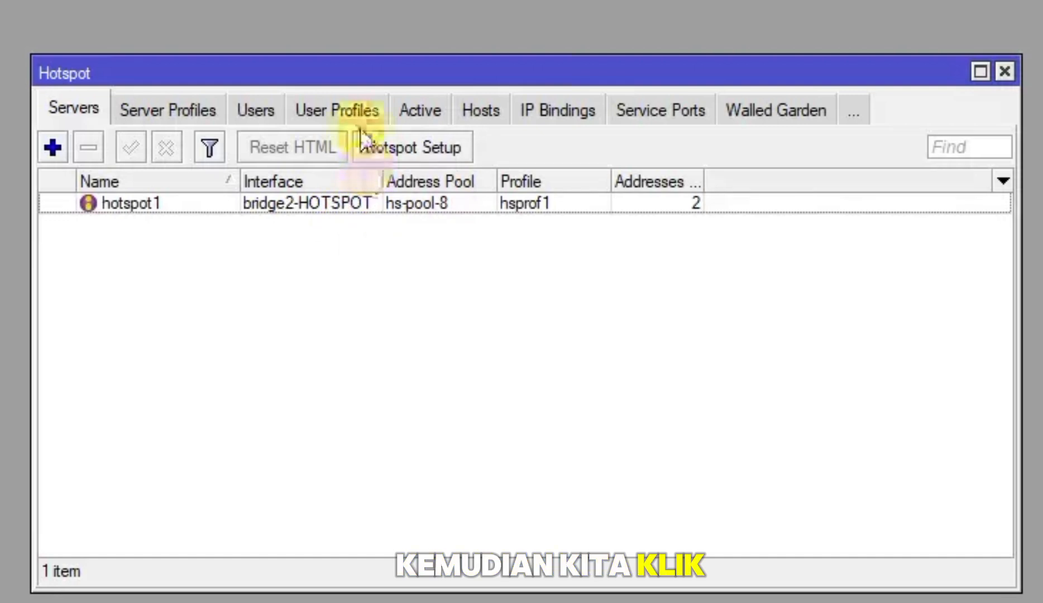
Add hotspot user profile 'siswa' with 10 shared users and a 15M/15M rate limit
{"action": "left_click", "coordinate": [360, 110]}
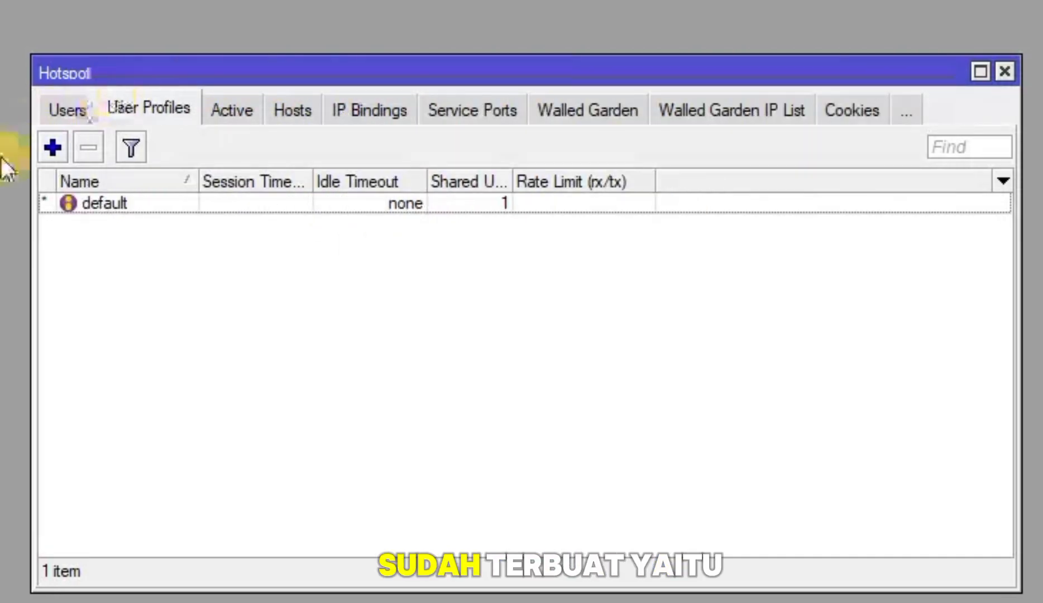
{"action": "left_click", "coordinate": [50, 146]}
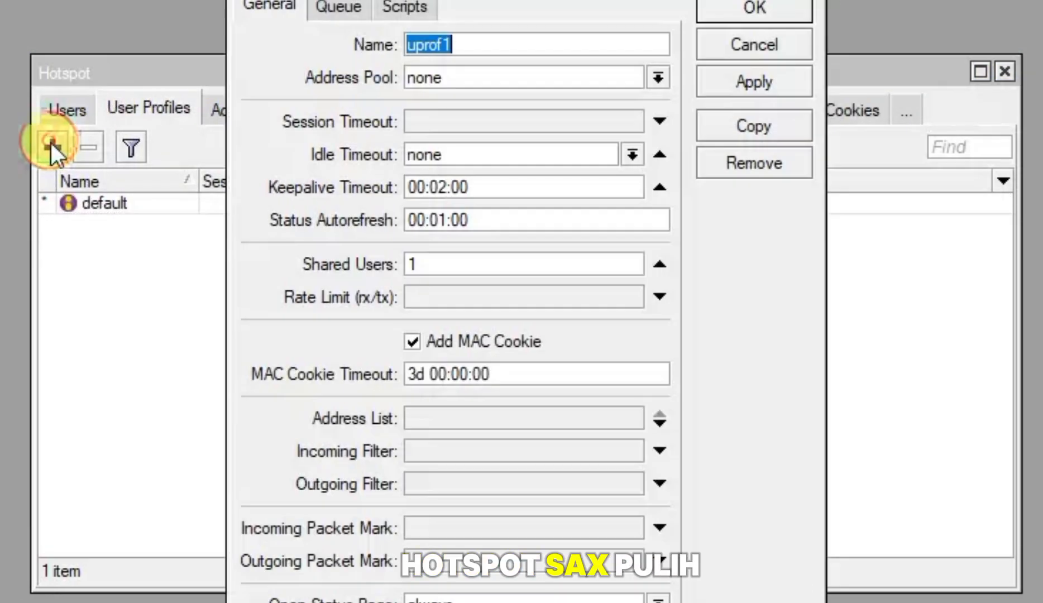
{"action": "left_click", "coordinate": [494, 103]}
{"action": "double_click", "coordinate": [494, 104]}
{"action": "type", "text": "siswa"}
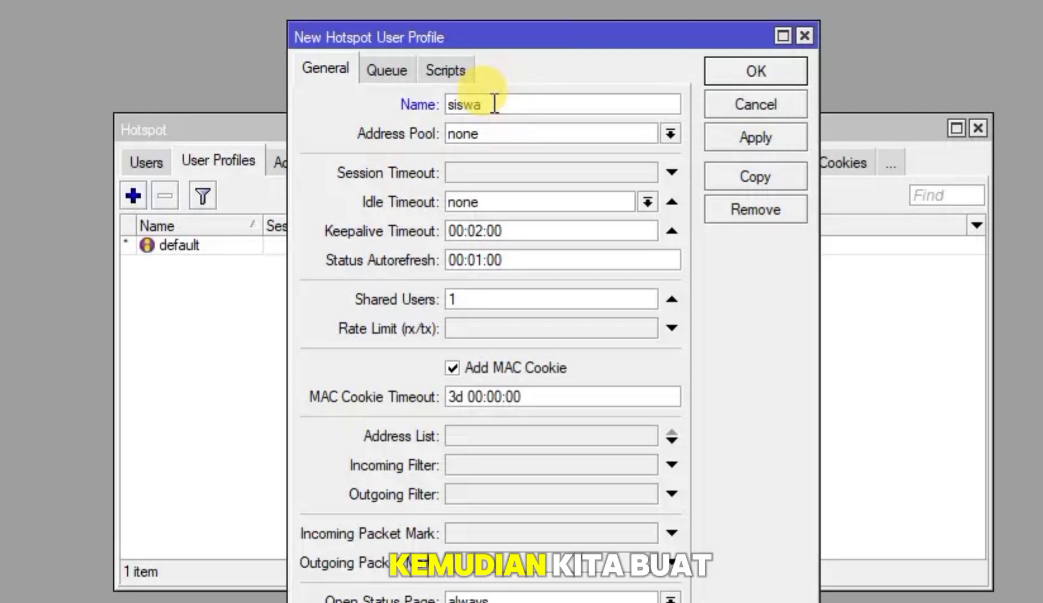
{"action": "left_click", "coordinate": [521, 305]}
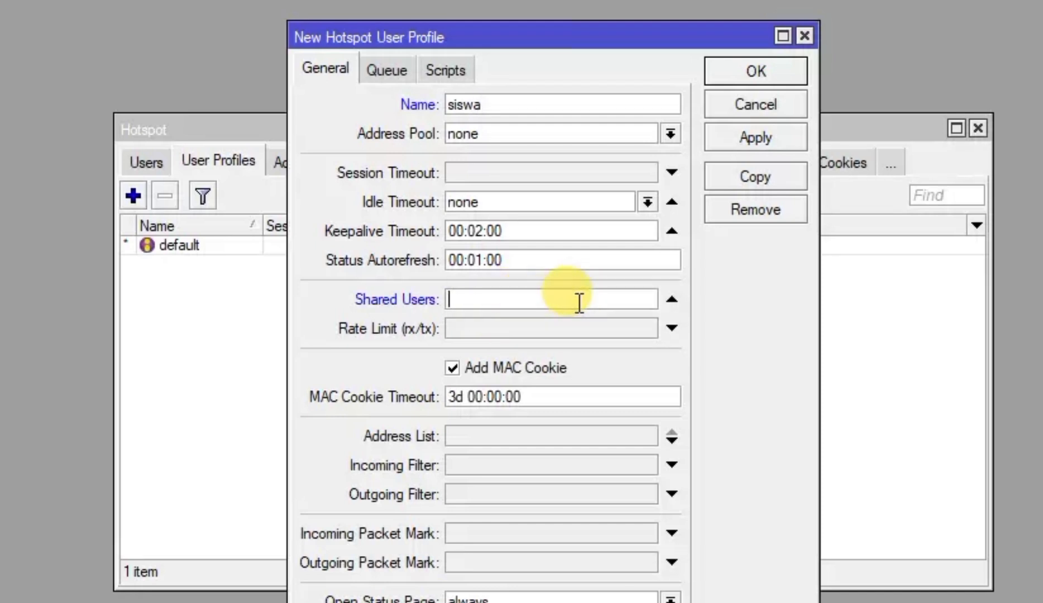
{"action": "type", "text": "1"}
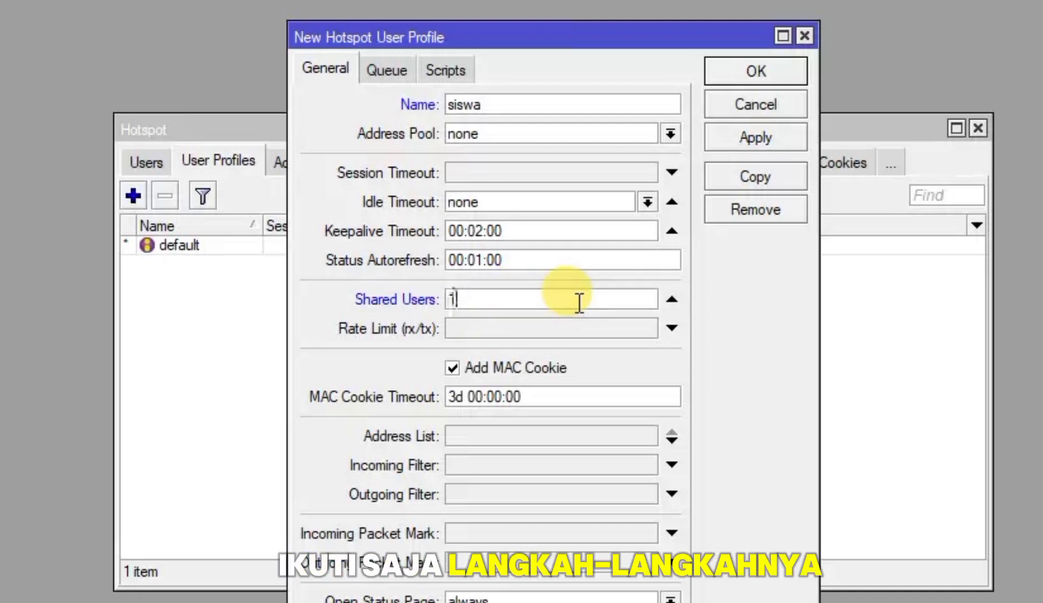
{"action": "type", "text": "0"}
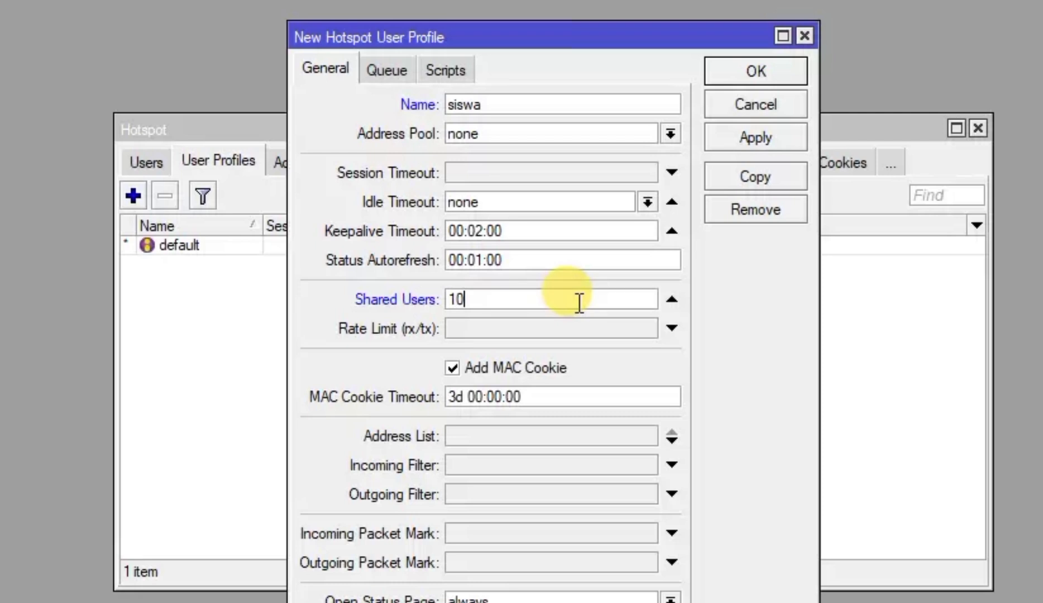
{"action": "left_click", "coordinate": [589, 327]}
{"action": "type", "text": "15"}
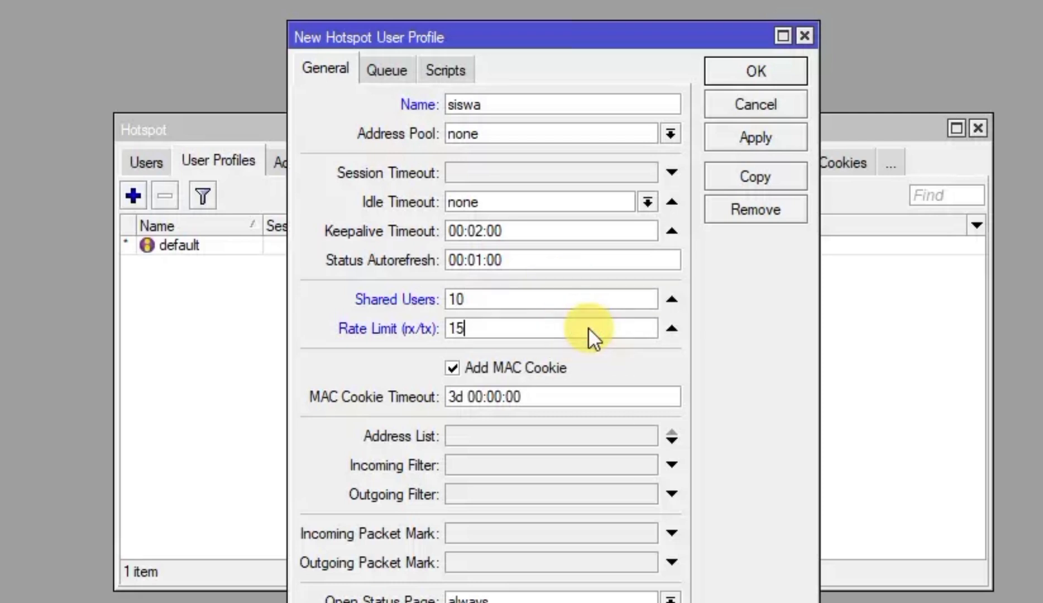
{"action": "type", "text": "M/15M"}
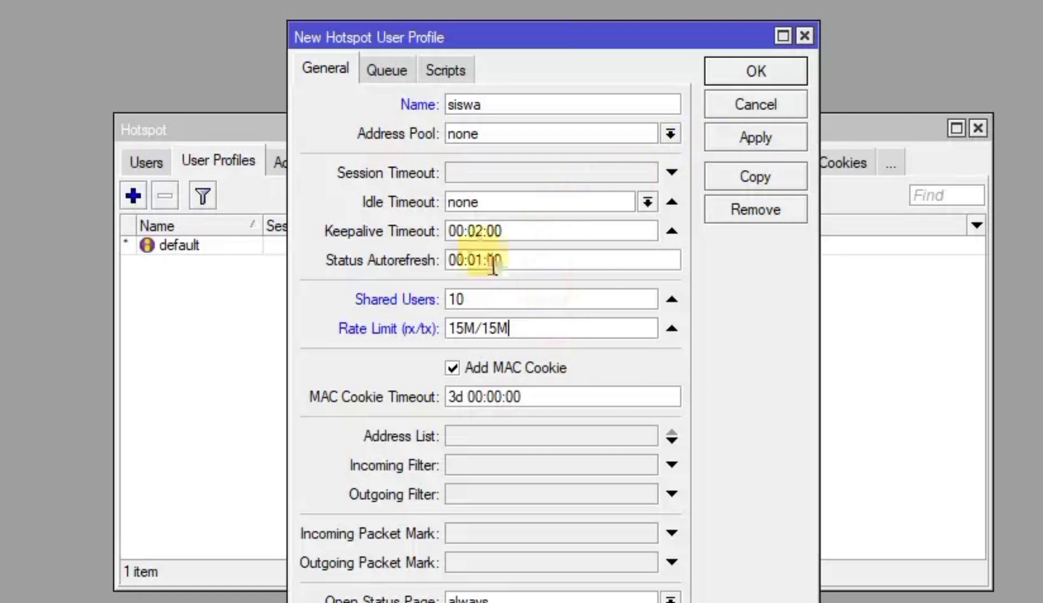
{"action": "left_click", "coordinate": [763, 144]}
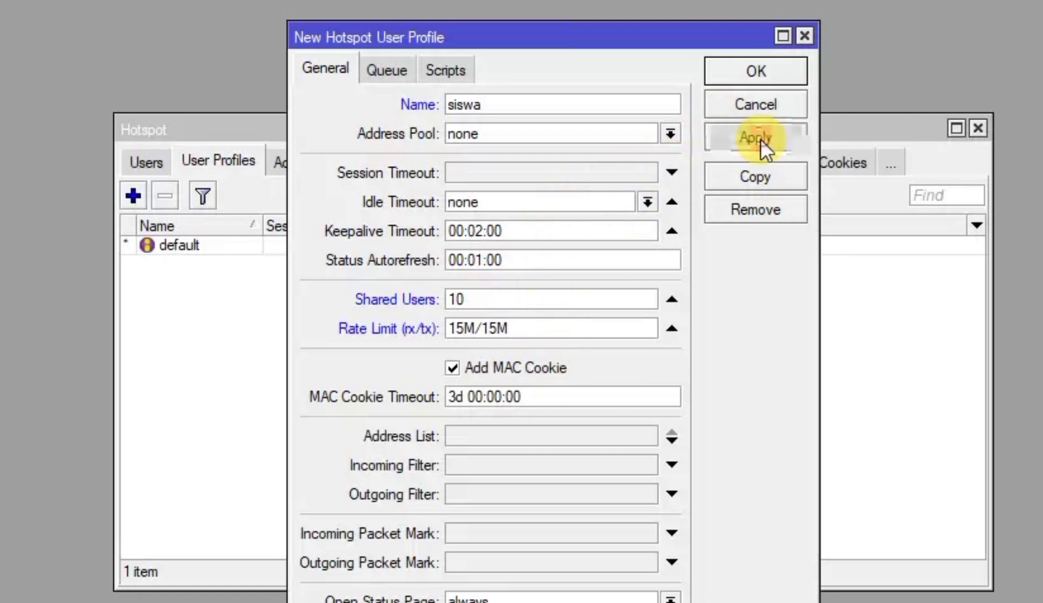
{"action": "left_click", "coordinate": [755, 72]}
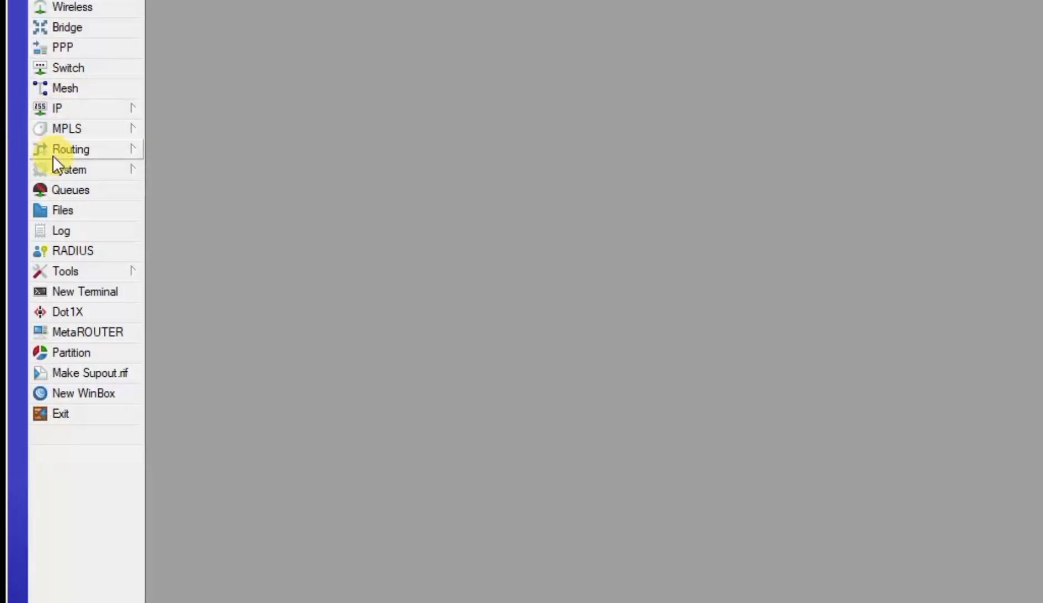
Bring up the list of hotspot server profiles under IP > Hotspot
{"action": "left_click", "coordinate": [58, 168]}
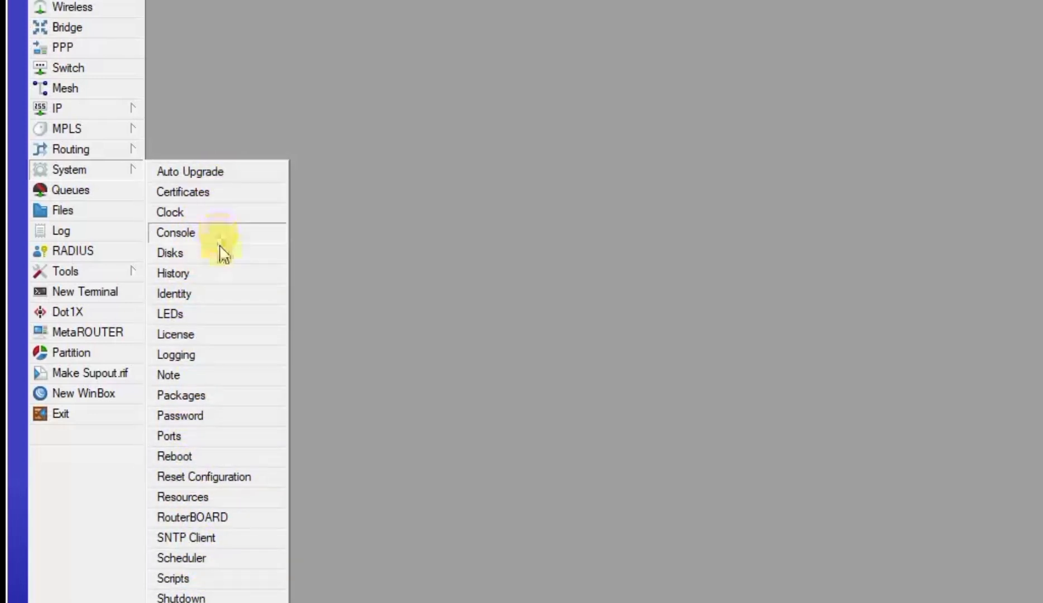
{"action": "left_click", "coordinate": [245, 397]}
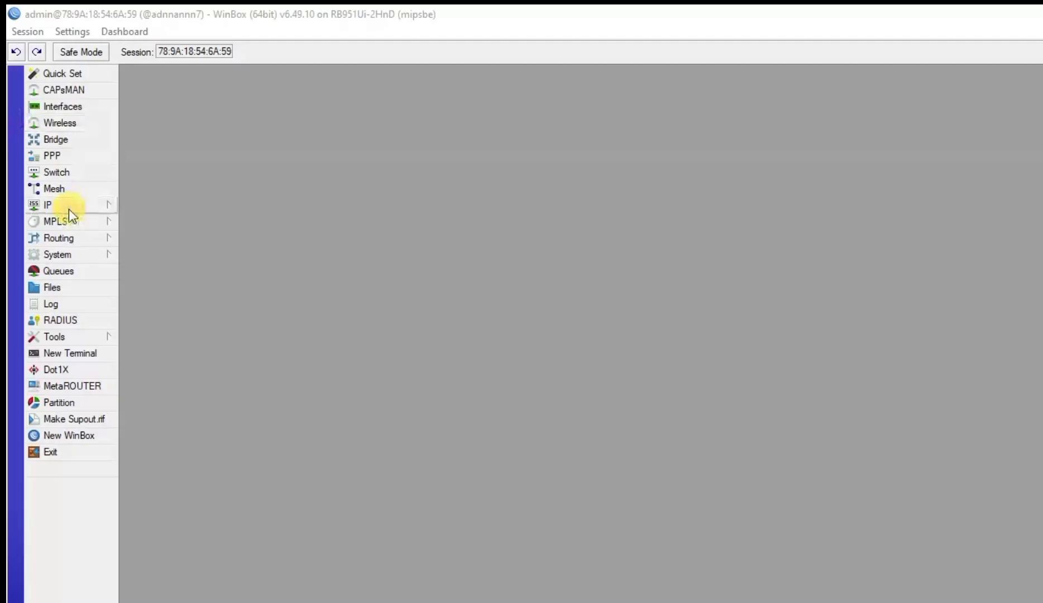
{"action": "left_click", "coordinate": [68, 207]}
{"action": "left_click", "coordinate": [168, 354]}
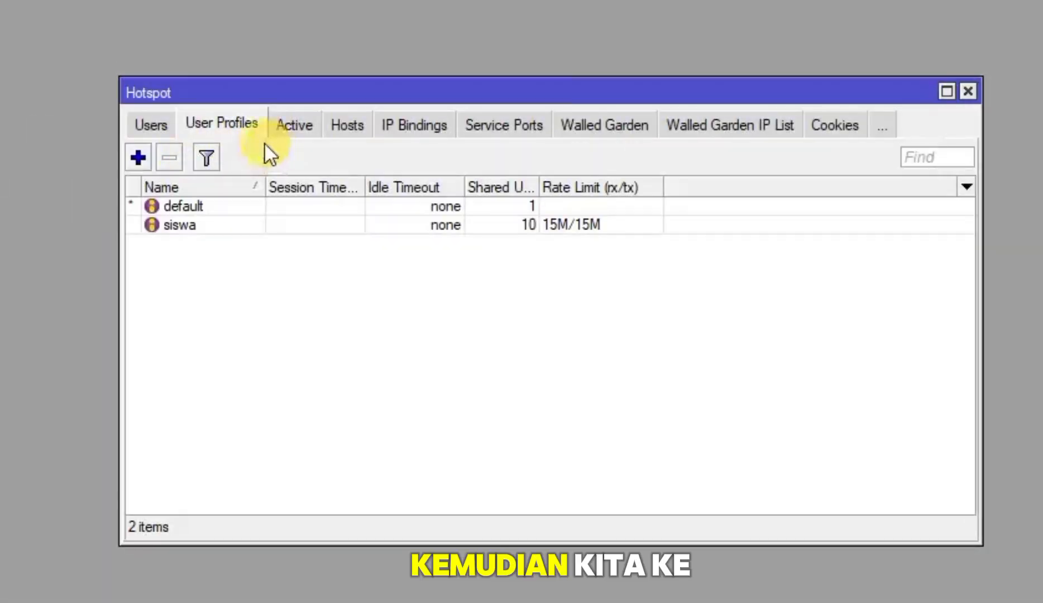
{"action": "left_click", "coordinate": [170, 126]}
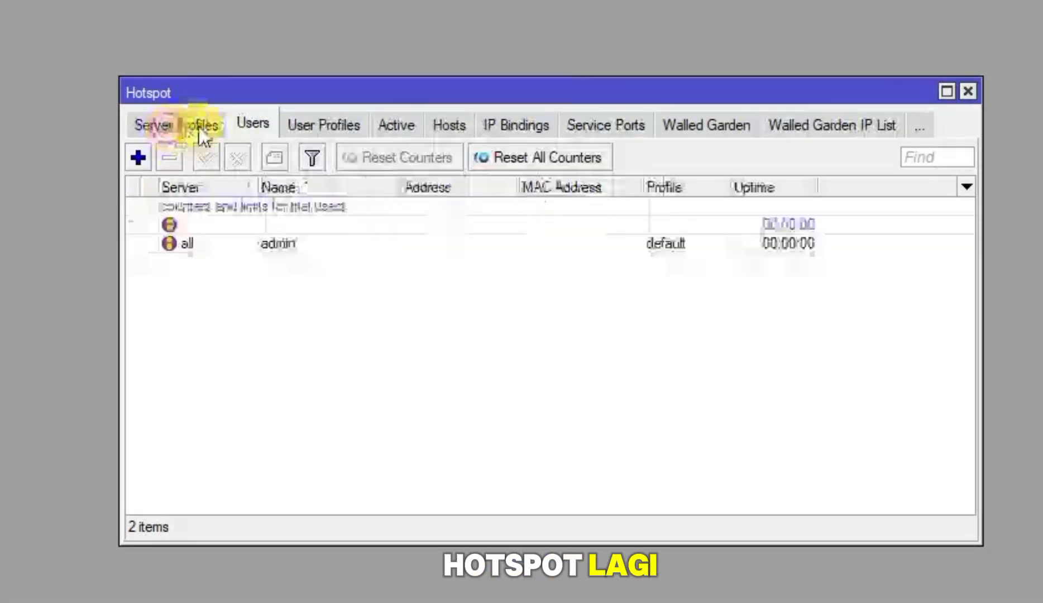
{"action": "left_click", "coordinate": [182, 127]}
{"action": "left_click", "coordinate": [172, 123]}
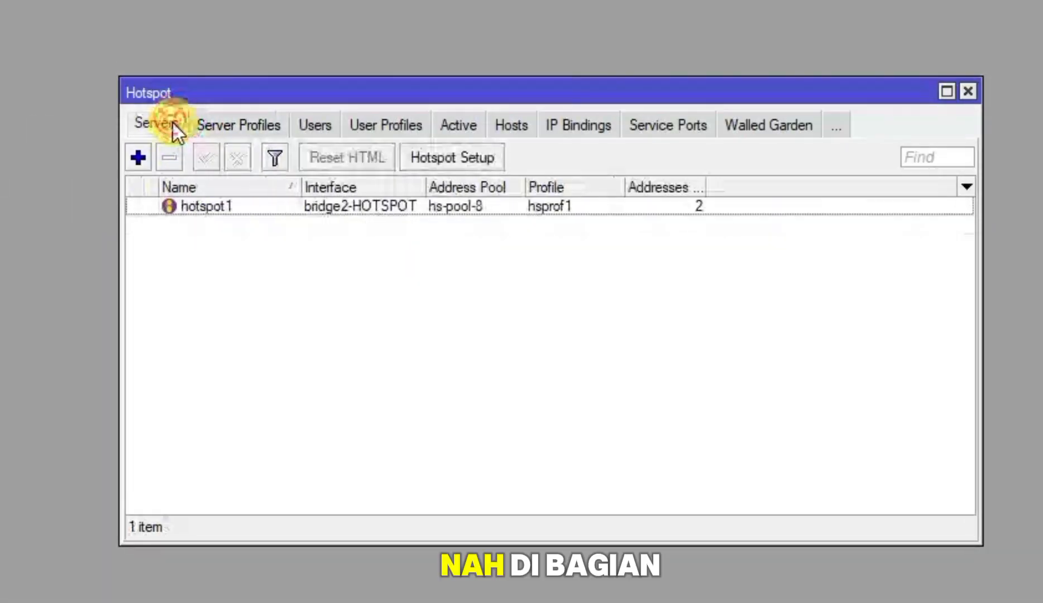
{"action": "left_click", "coordinate": [237, 129]}
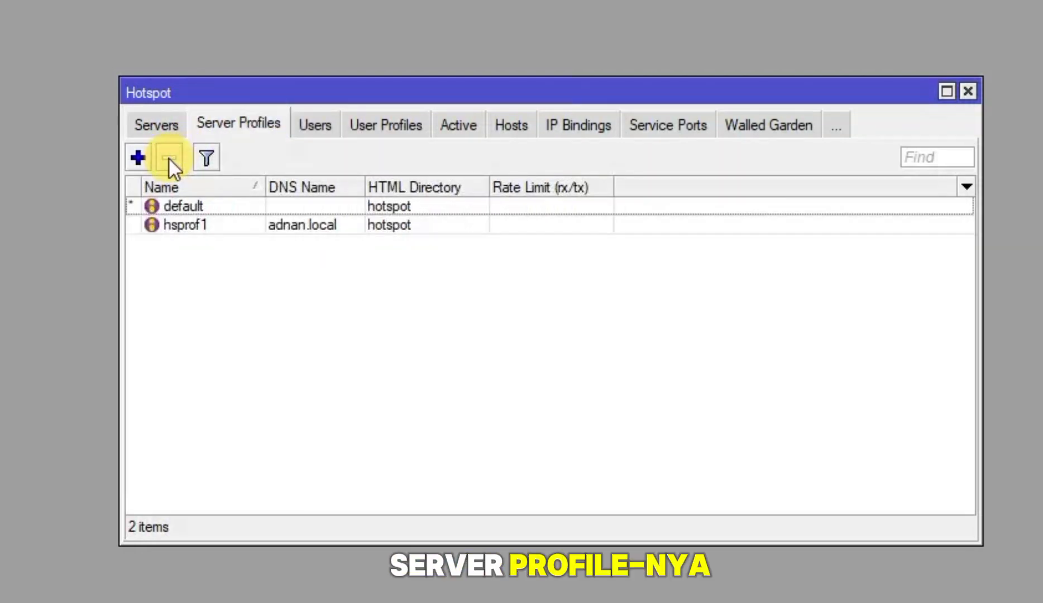
Enable Use RADIUS on the hsprof1 server profile and apply the change
{"action": "double_click", "coordinate": [193, 224]}
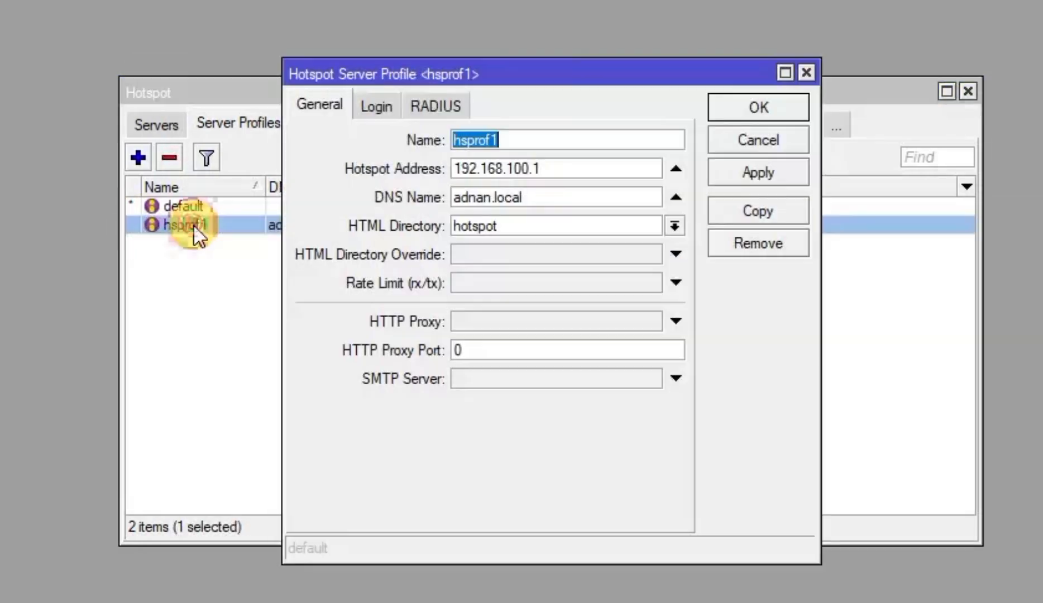
{"action": "left_click", "coordinate": [444, 111]}
{"action": "left_click", "coordinate": [409, 142]}
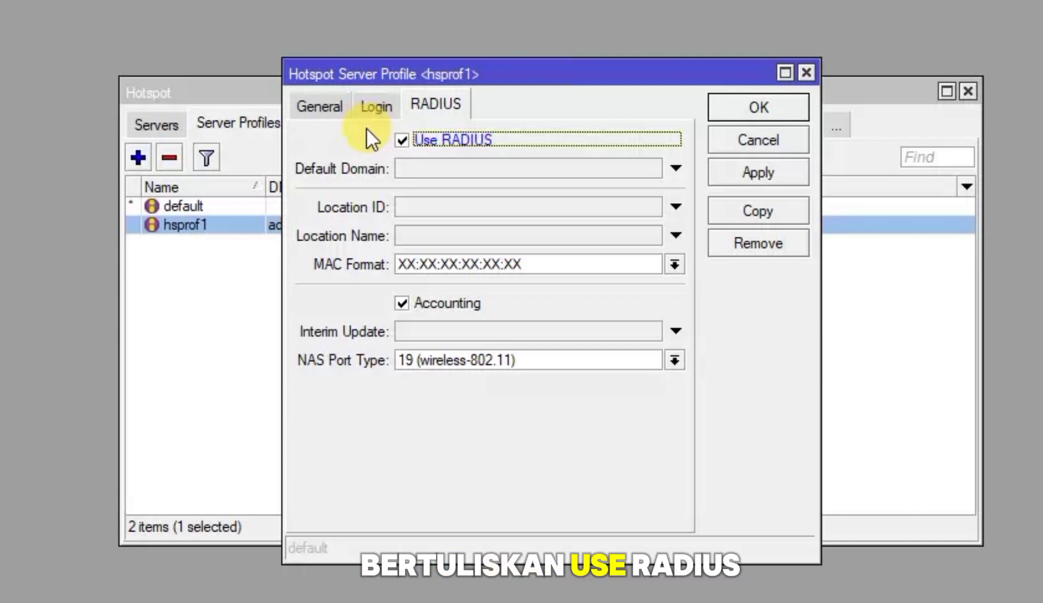
{"action": "left_click", "coordinate": [376, 106]}
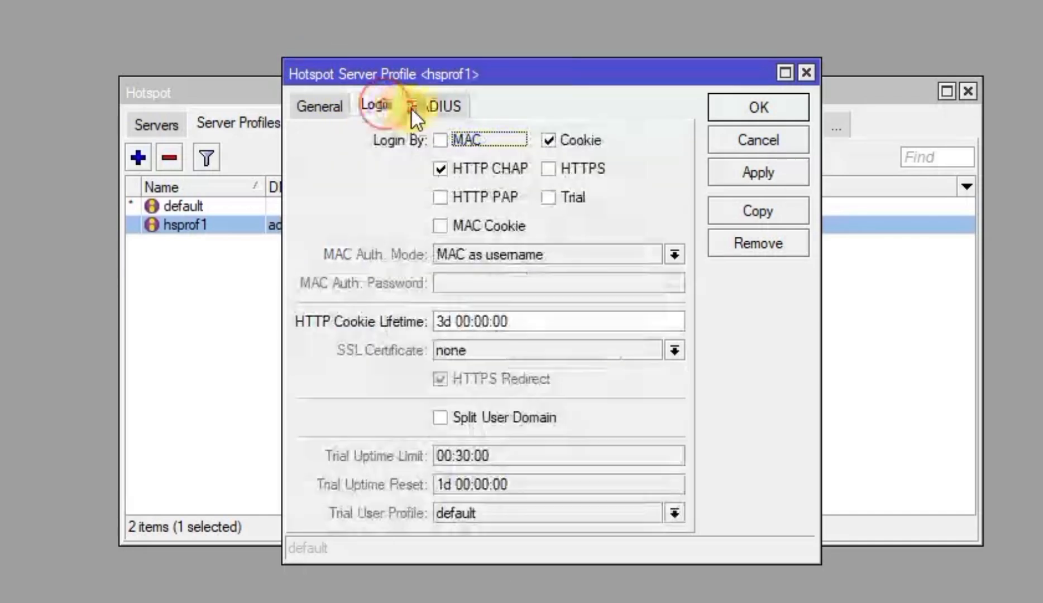
{"action": "left_click", "coordinate": [550, 140]}
{"action": "left_click", "coordinate": [441, 104]}
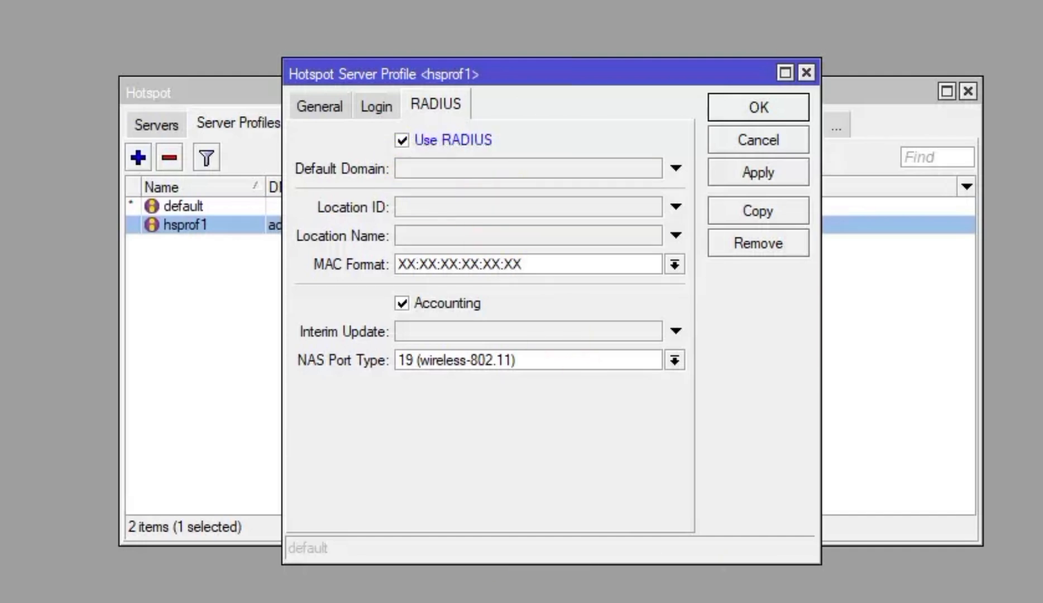
{"action": "left_click", "coordinate": [764, 173]}
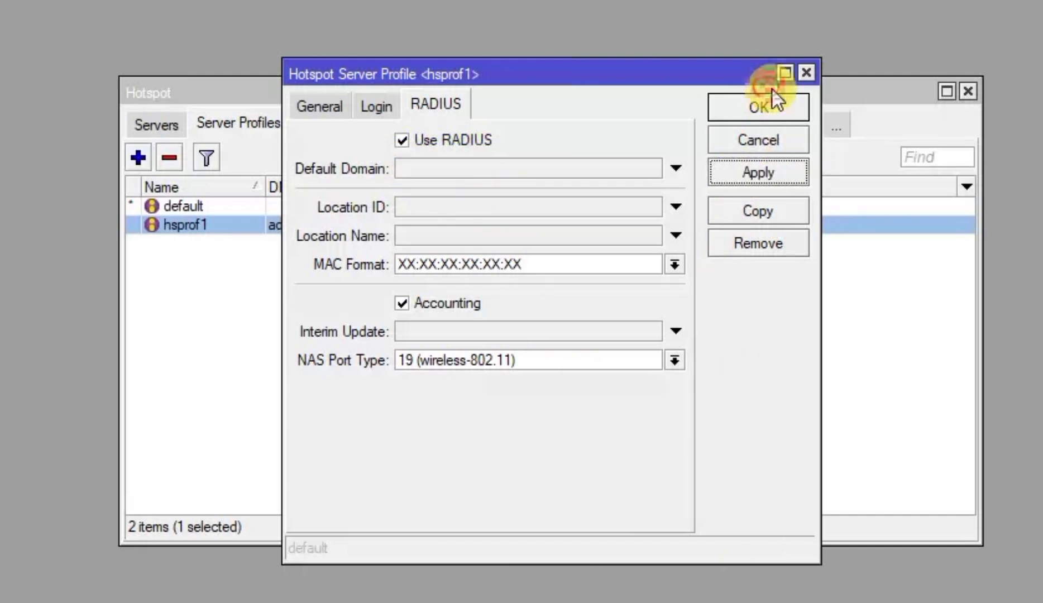
{"action": "left_click", "coordinate": [770, 106]}
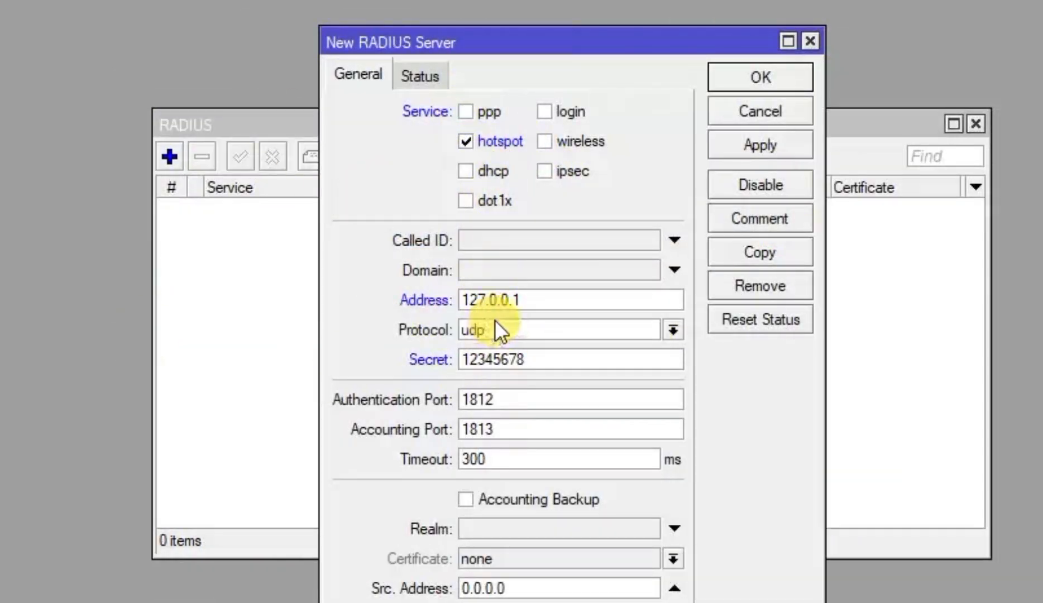
Save the hotspot RADIUS server entry for 127.0.0.1
{"action": "left_click", "coordinate": [760, 147]}
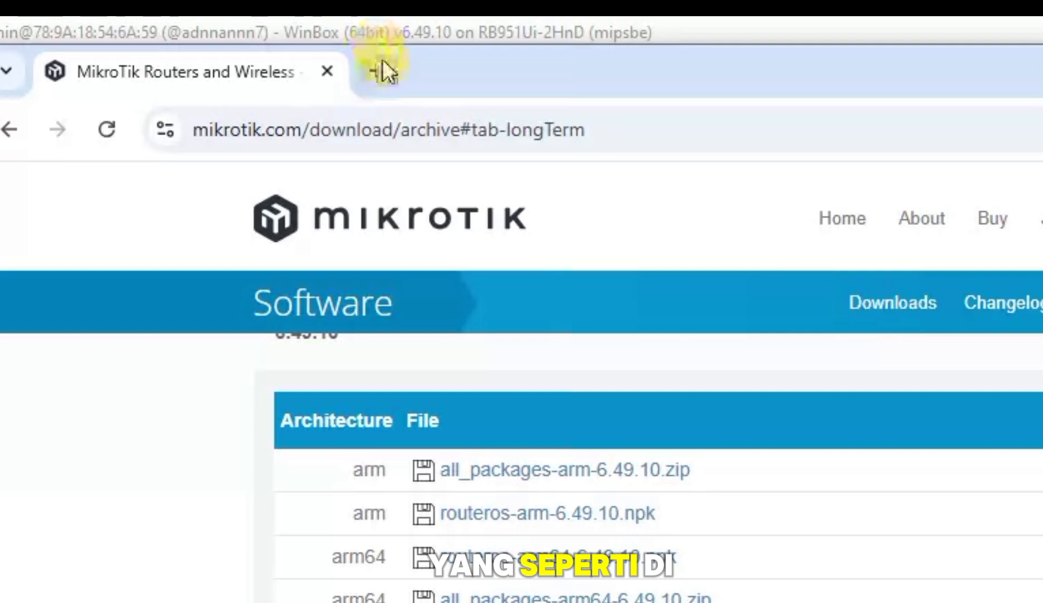
Load 192.168.2.1/userman in a new Chrome tab
{"action": "left_click", "coordinate": [381, 60]}
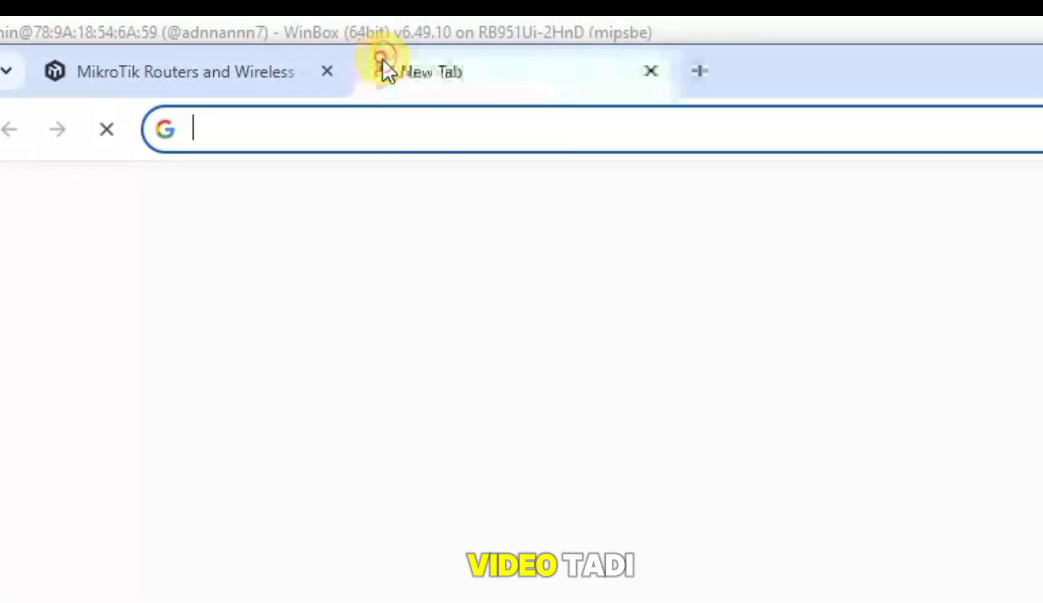
{"action": "type", "text": "192.1"}
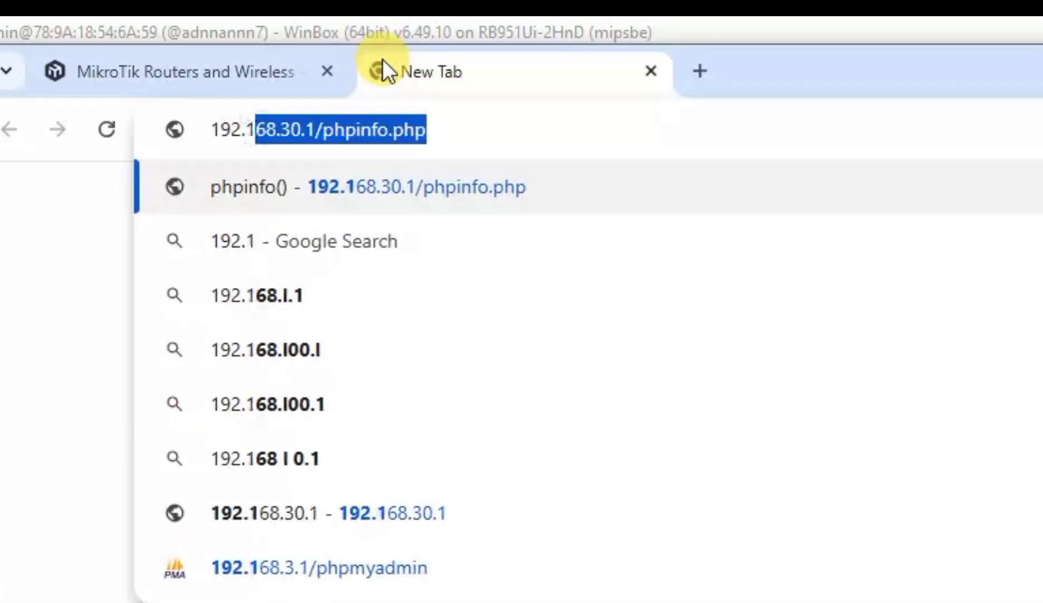
{"action": "type", "text": "68.2.1/"}
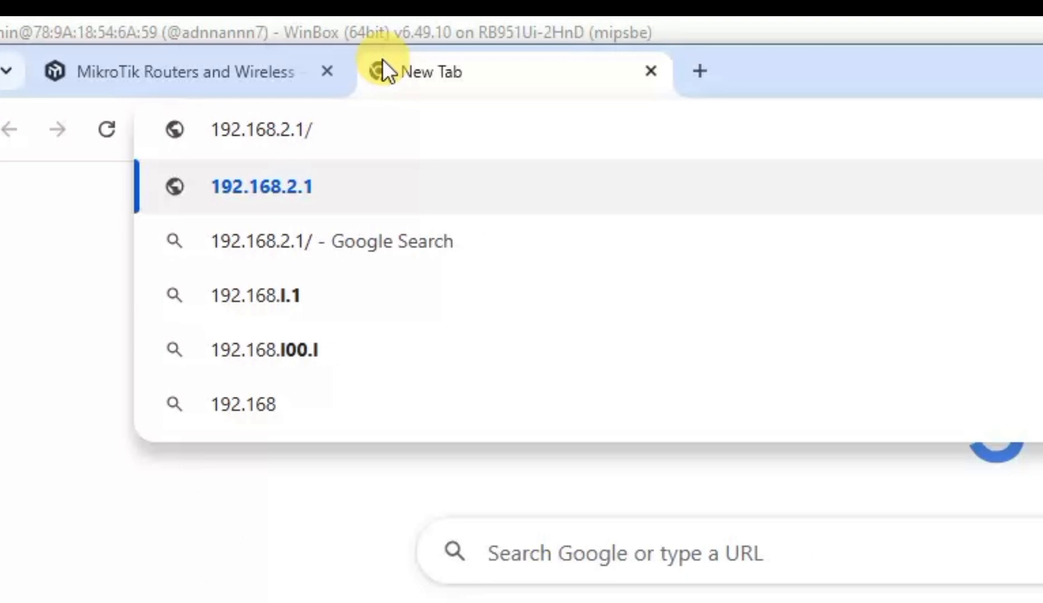
{"action": "type", "text": "userman"}
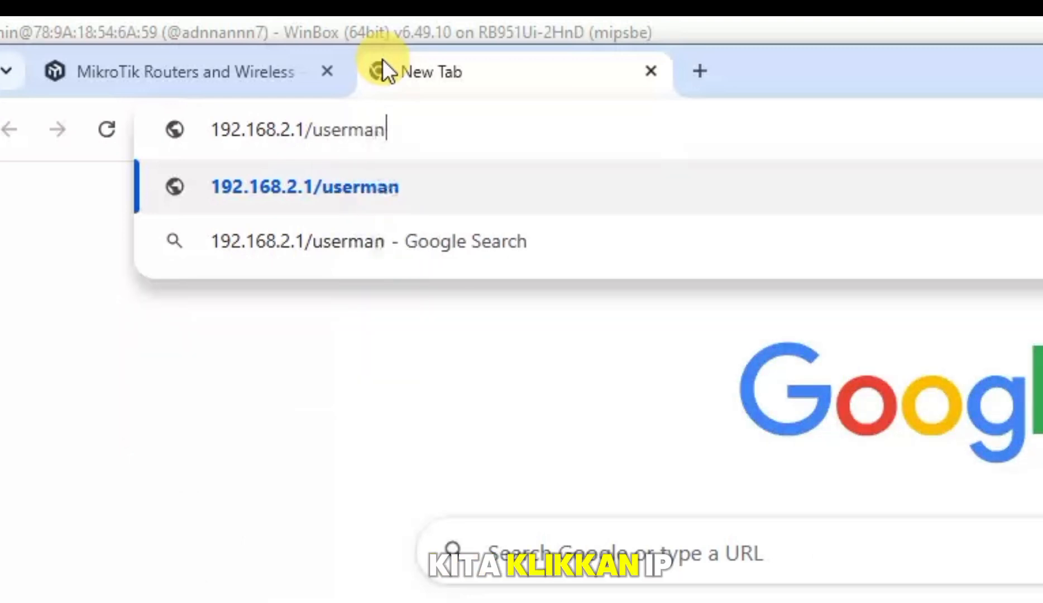
{"action": "key", "text": "Return"}
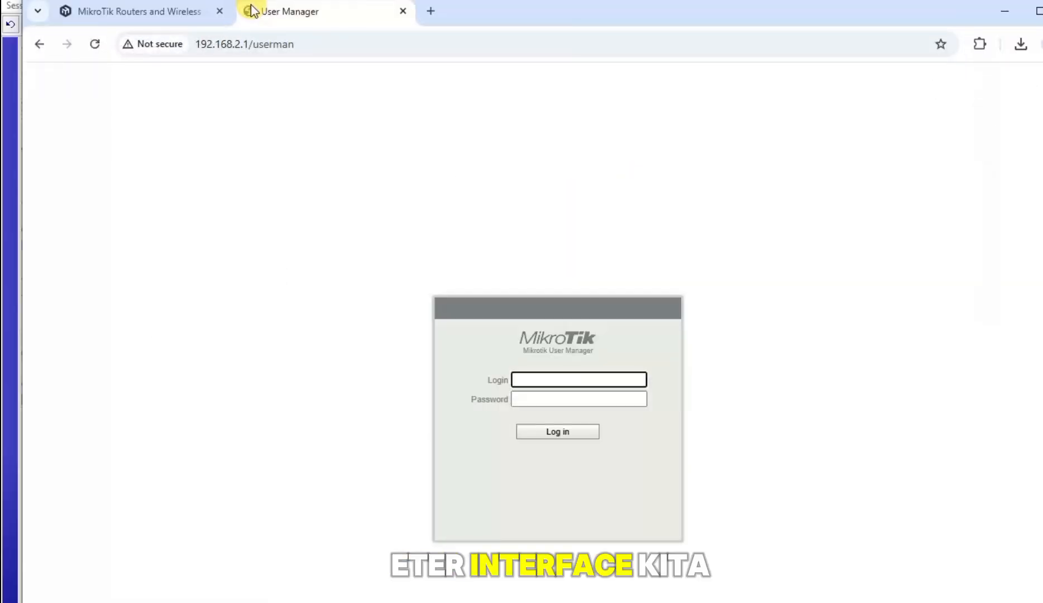
Submit the User Manager login name and password, then return to retype the password
{"action": "type", "text": "adm"}
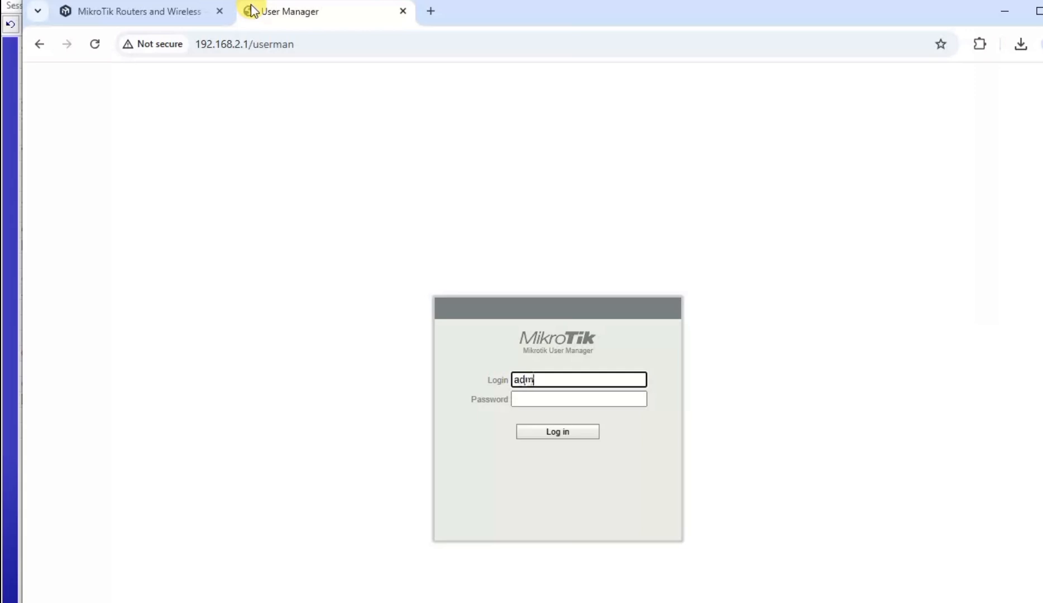
{"action": "type", "text": "in"}
{"action": "key", "text": "Tab"}
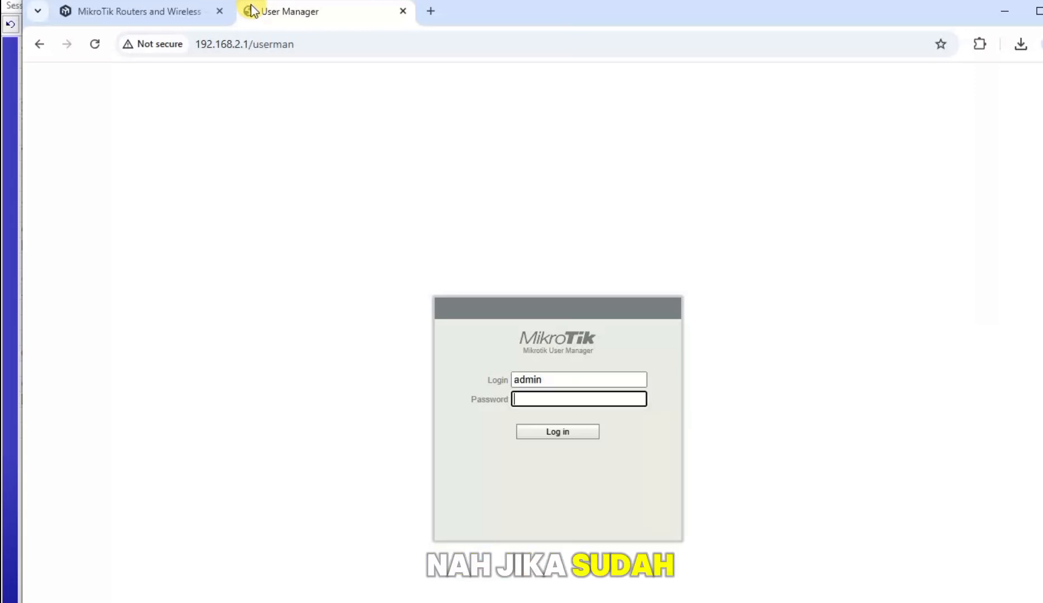
{"action": "type", "text": "12345"}
{"action": "key", "text": "Return"}
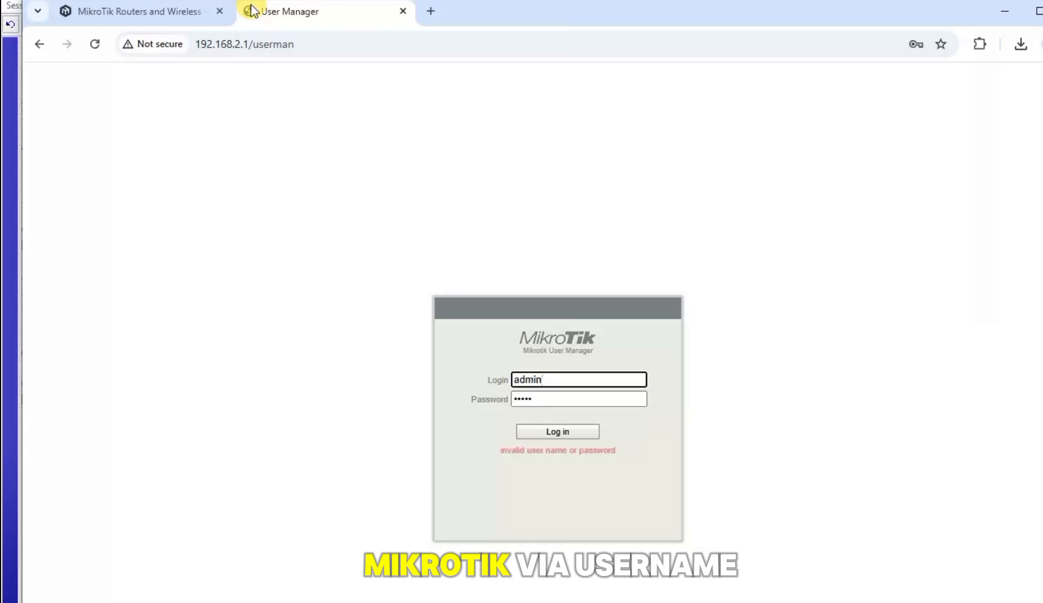
{"action": "key", "text": "Tab"}
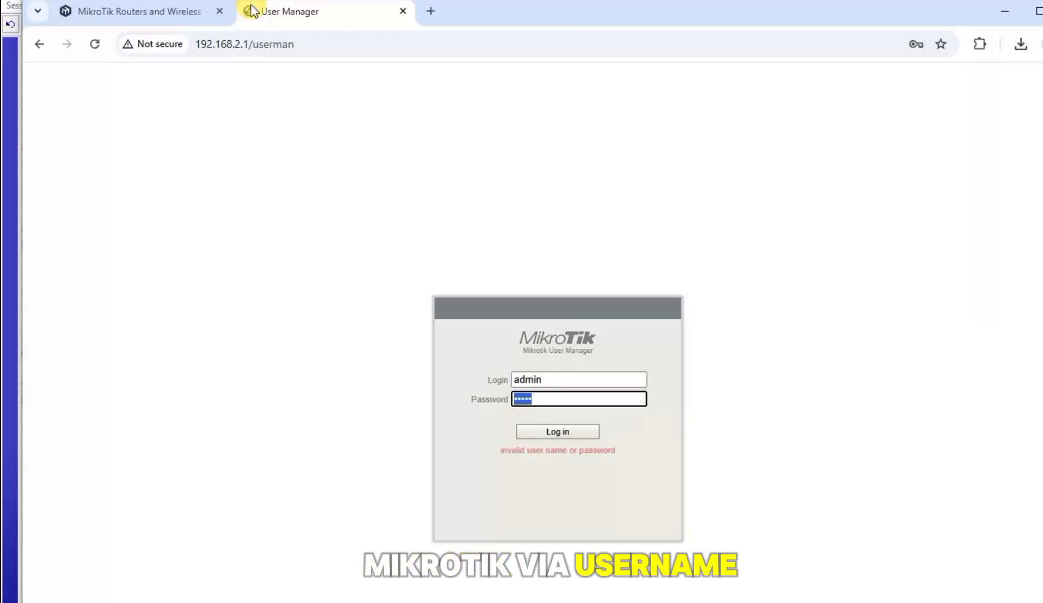
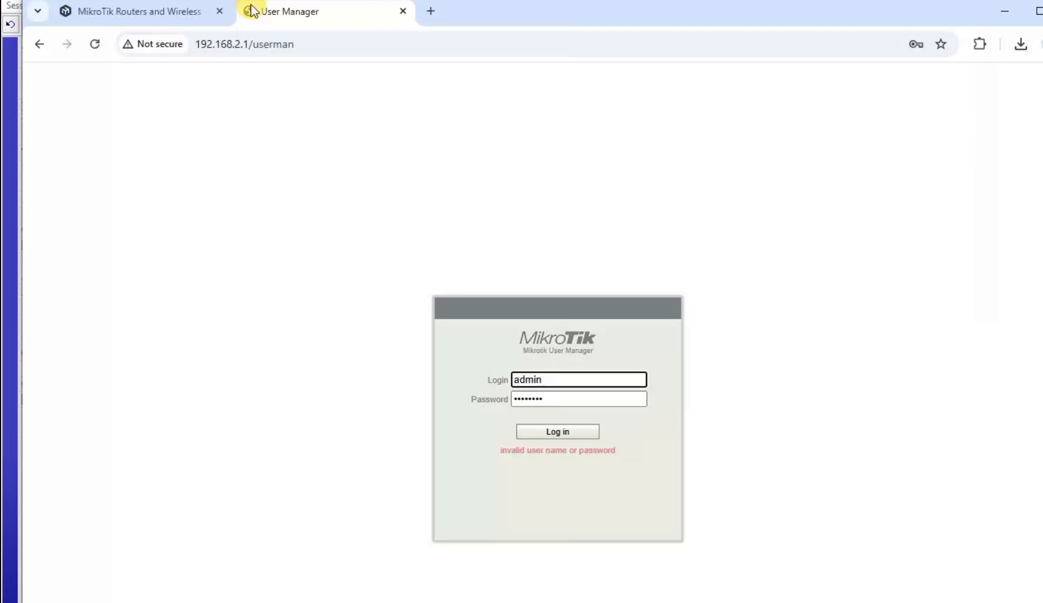
Log in to User Manager as admin with the password field cleared
{"action": "left_click", "coordinate": [557, 433]}
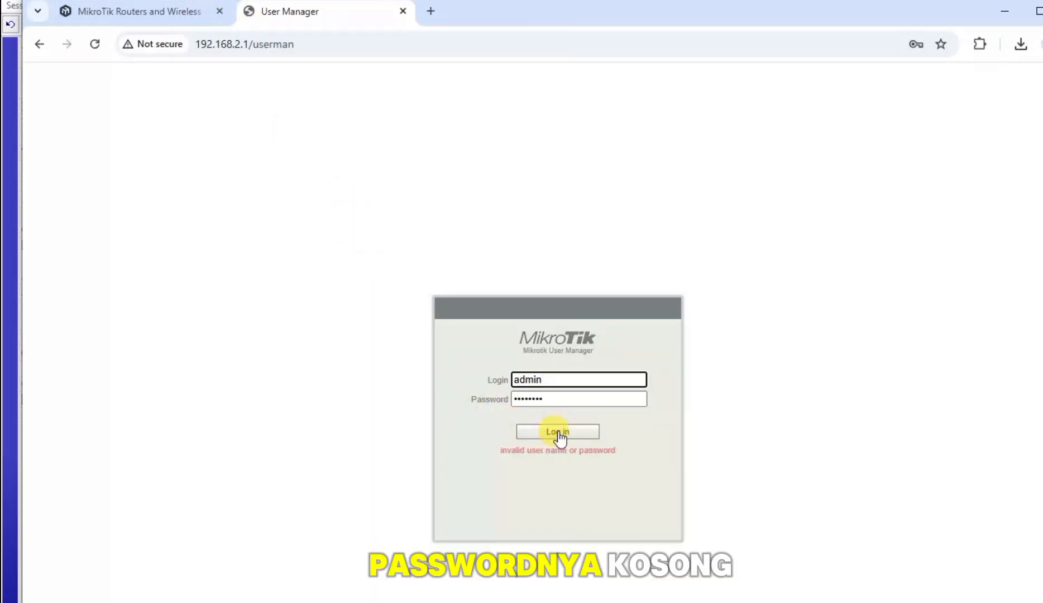
{"action": "left_click", "coordinate": [559, 398]}
{"action": "left_click_drag", "start_coordinate": [559, 398], "coordinate": [489, 390]}
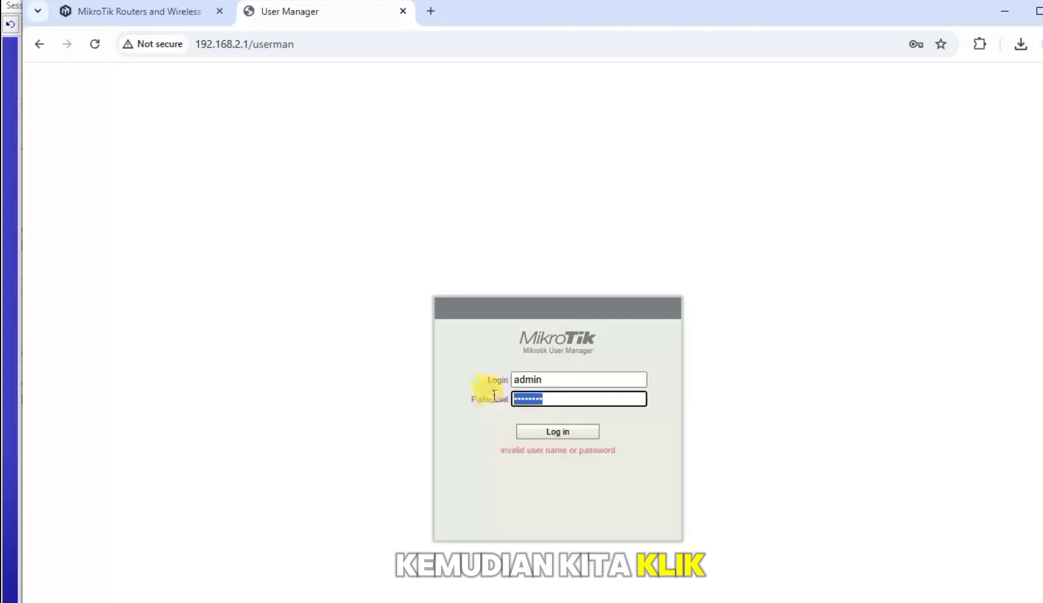
{"action": "left_click", "coordinate": [559, 433]}
{"action": "left_click", "coordinate": [567, 435]}
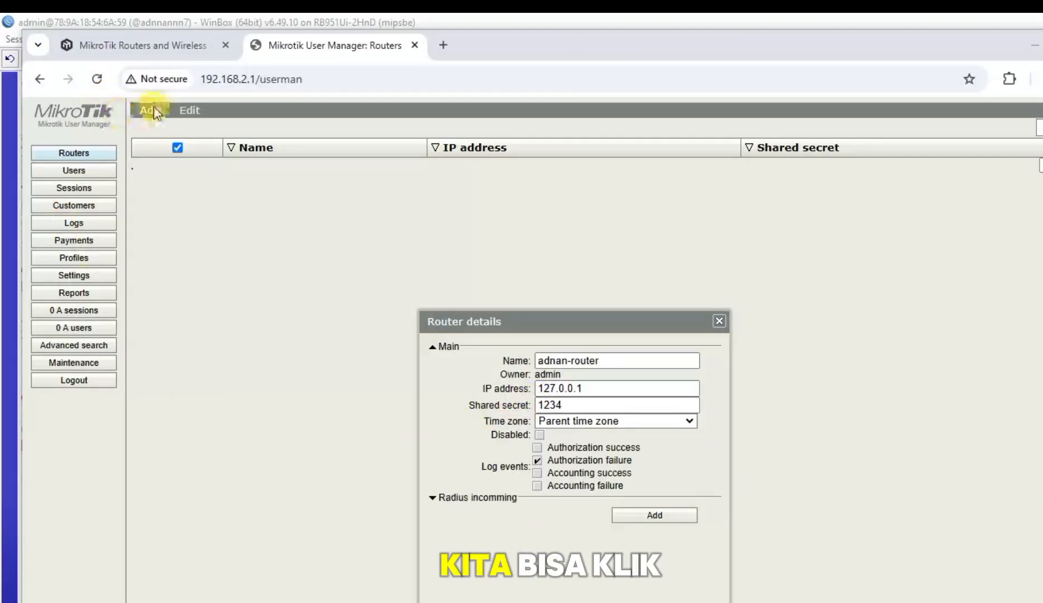
{"action": "left_click", "coordinate": [589, 403]}
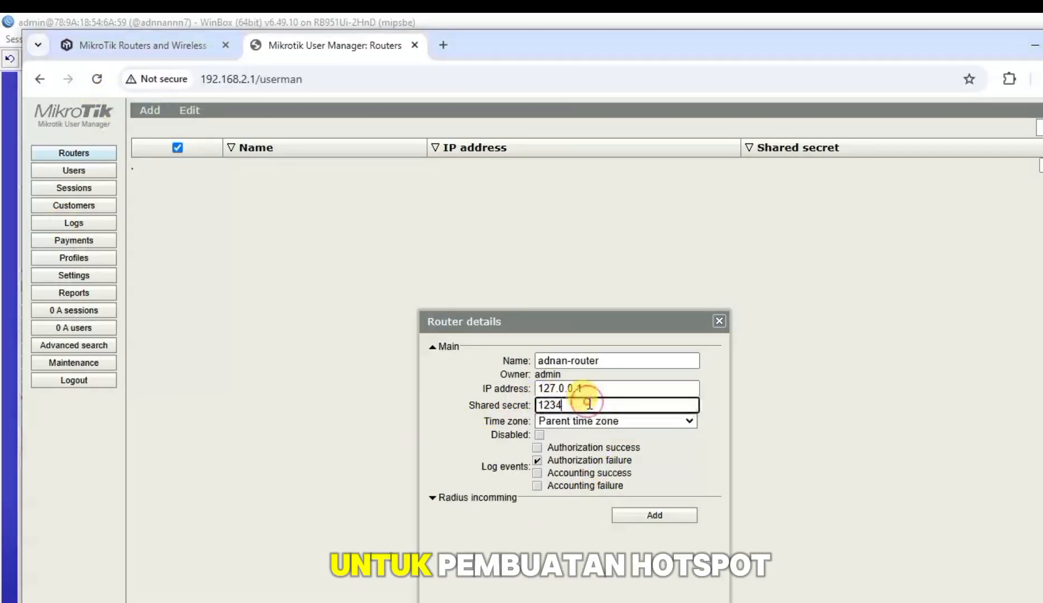
{"action": "type", "text": "5678"}
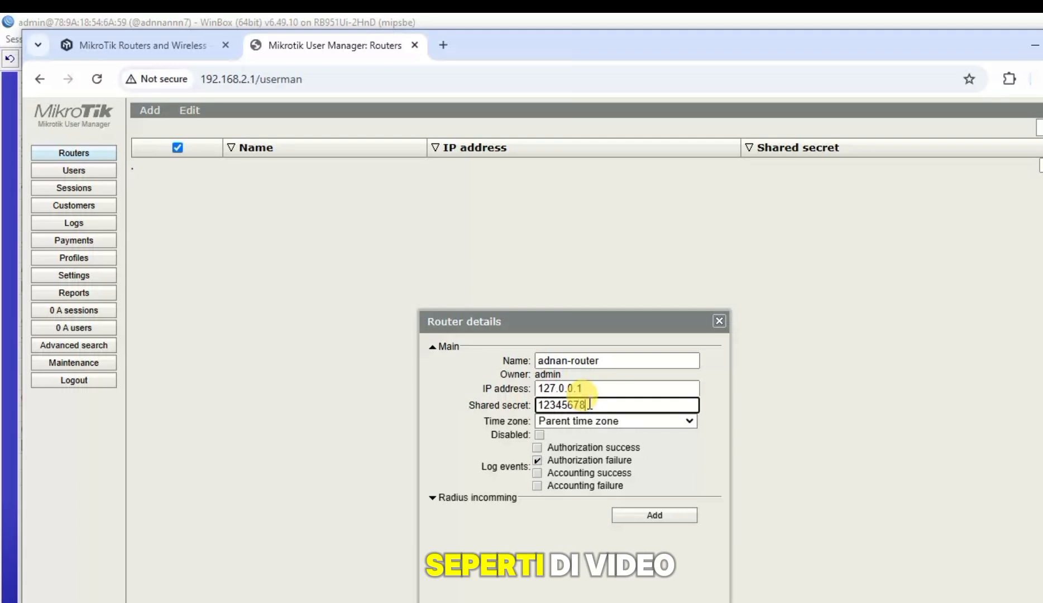
{"action": "left_click", "coordinate": [595, 419]}
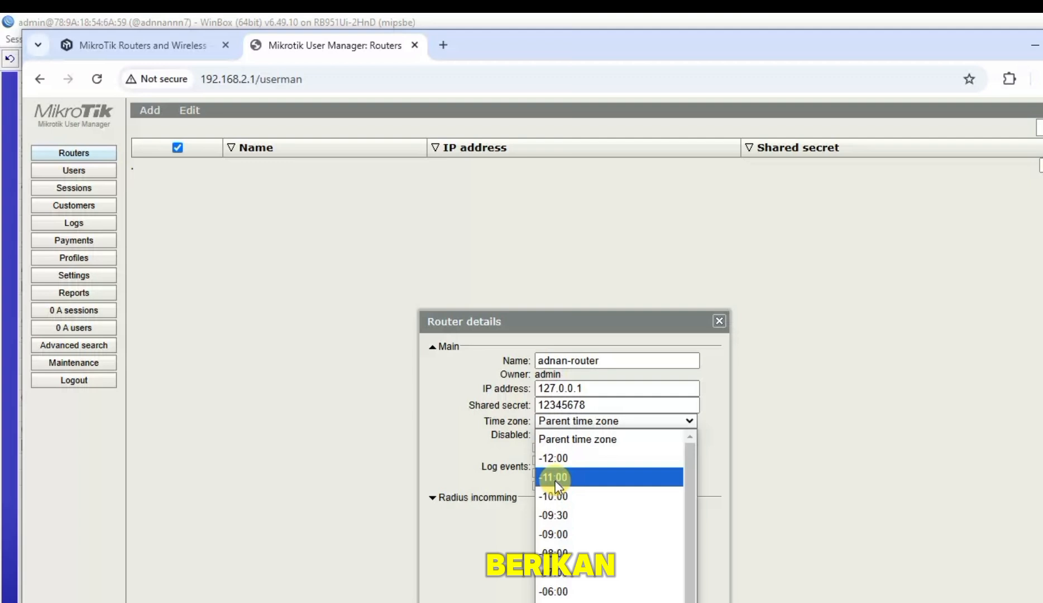
{"action": "scroll", "coordinate": [575, 564], "scroll_direction": "down", "scroll_amount": 6}
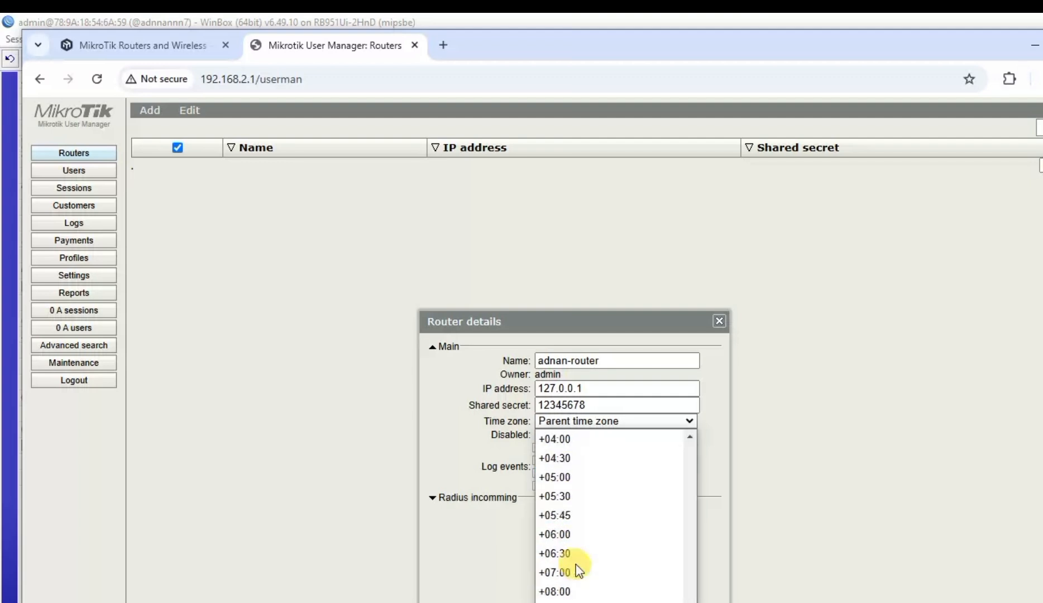
{"action": "scroll", "coordinate": [574, 586], "scroll_direction": "up", "scroll_amount": 2}
{"action": "scroll", "coordinate": [575, 600], "scroll_direction": "down", "scroll_amount": 2}
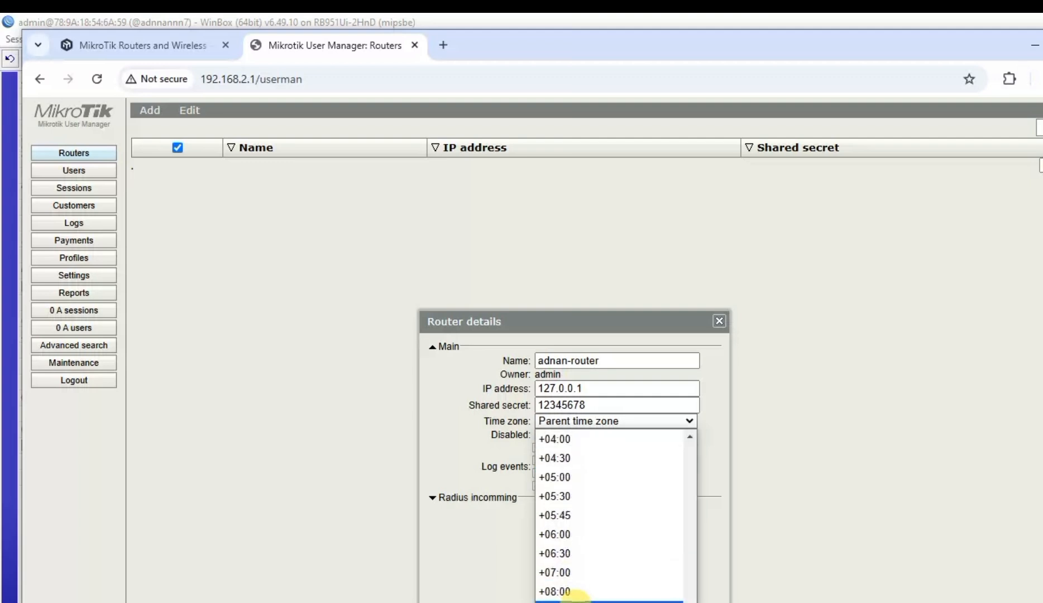
{"action": "left_click", "coordinate": [584, 575]}
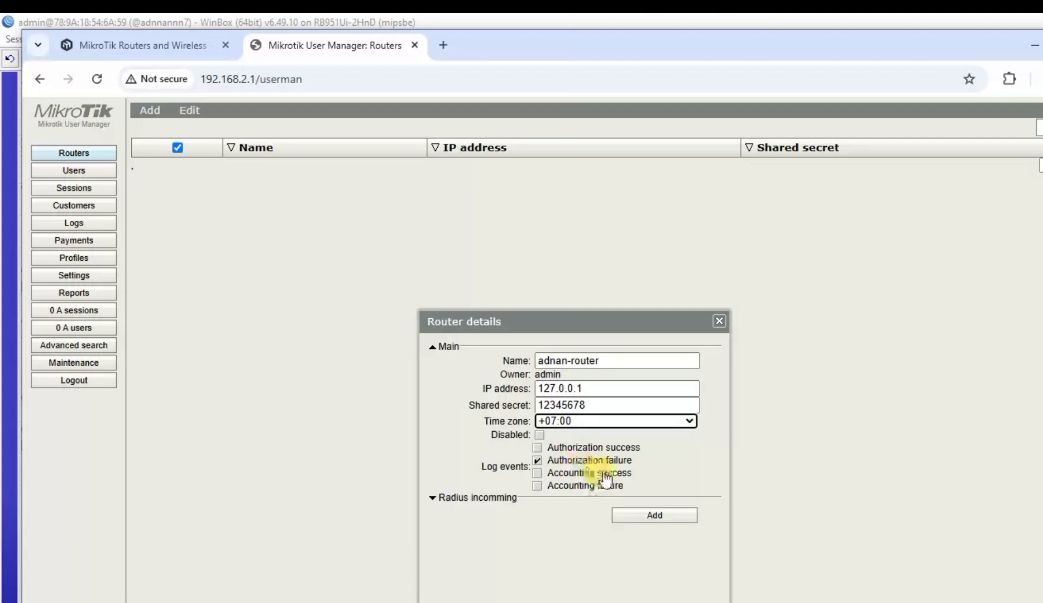
{"action": "left_click", "coordinate": [652, 513]}
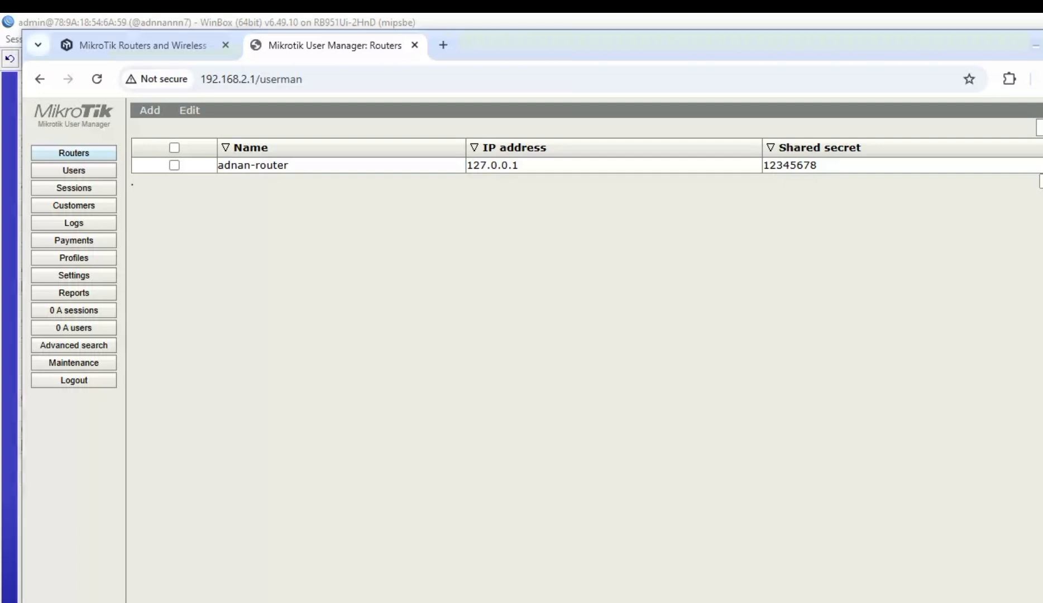
Start a new limitation under Profiles > Limitations
{"action": "left_click", "coordinate": [73, 257]}
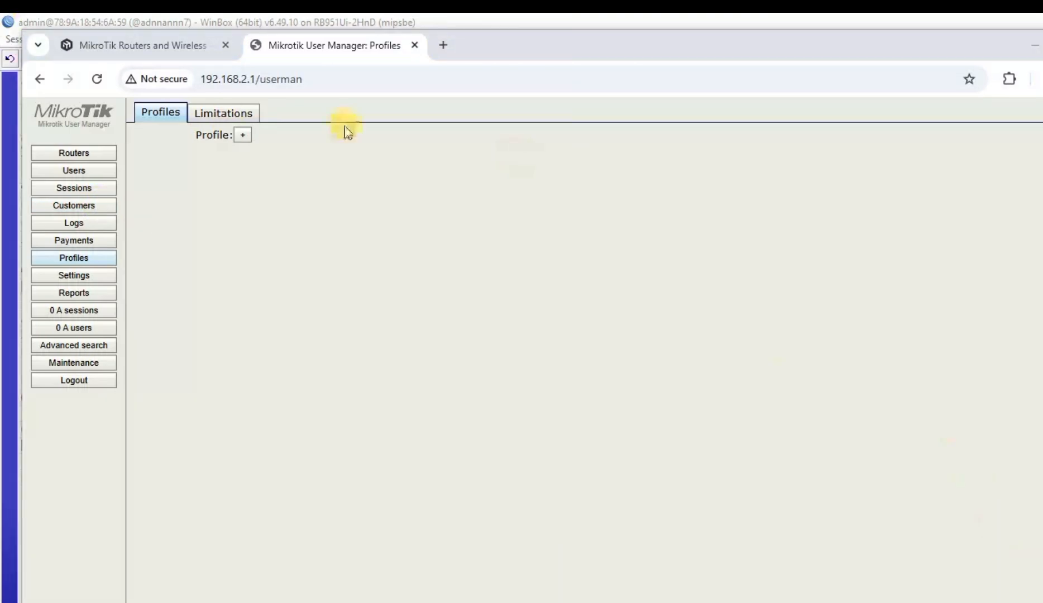
{"action": "left_click", "coordinate": [252, 112]}
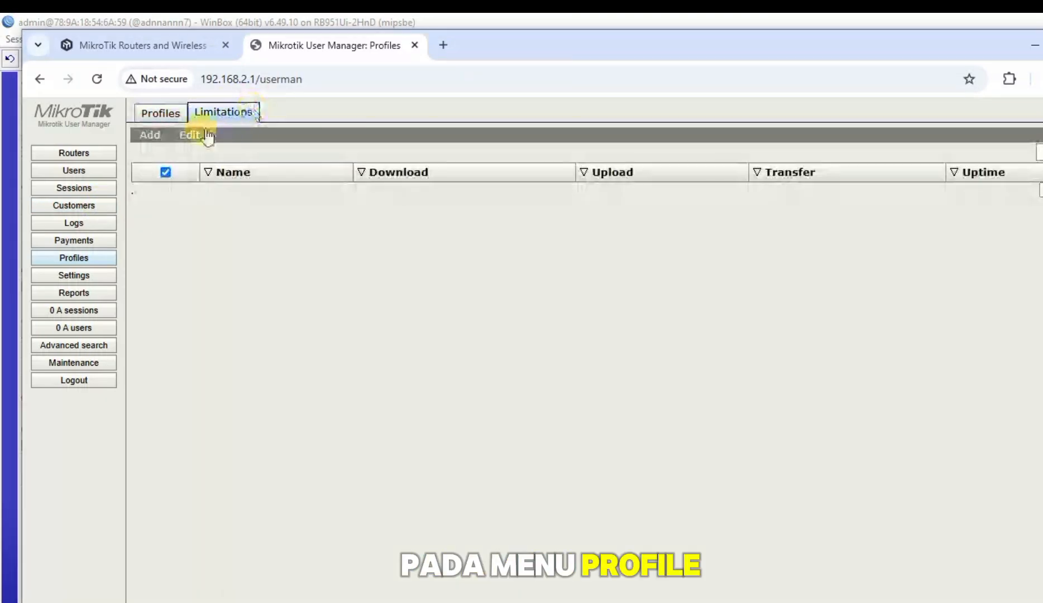
{"action": "left_click", "coordinate": [158, 140]}
{"action": "left_click", "coordinate": [162, 154]}
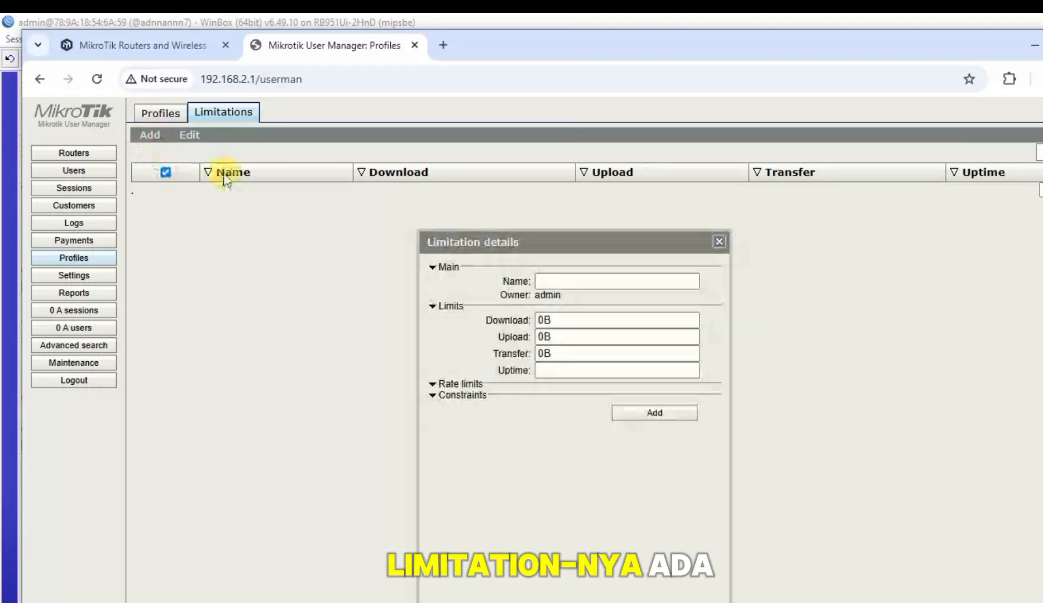
{"action": "left_click", "coordinate": [574, 276]}
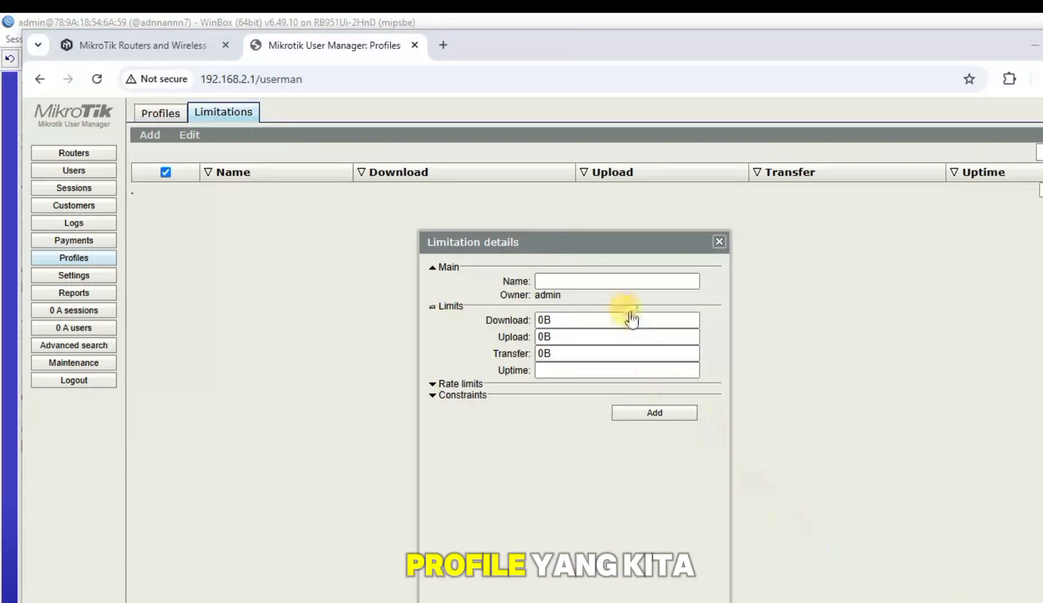
Name the limitation 'quota 1GB' with a 1024M transfer limit and add it
{"action": "left_click", "coordinate": [625, 280]}
{"action": "type", "text": "quota"}
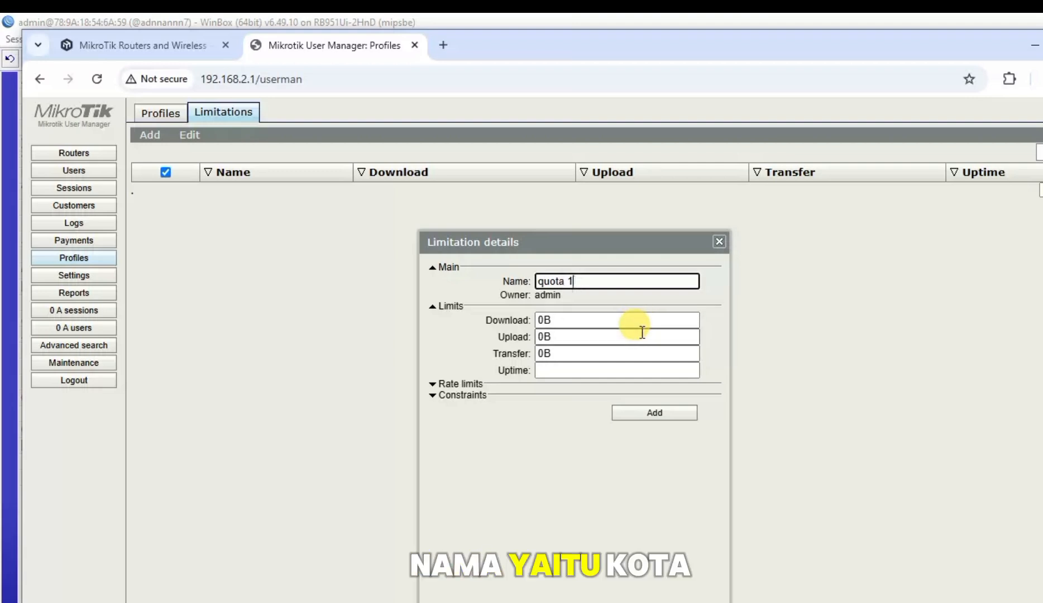
{"action": "type", "text": "1GB"}
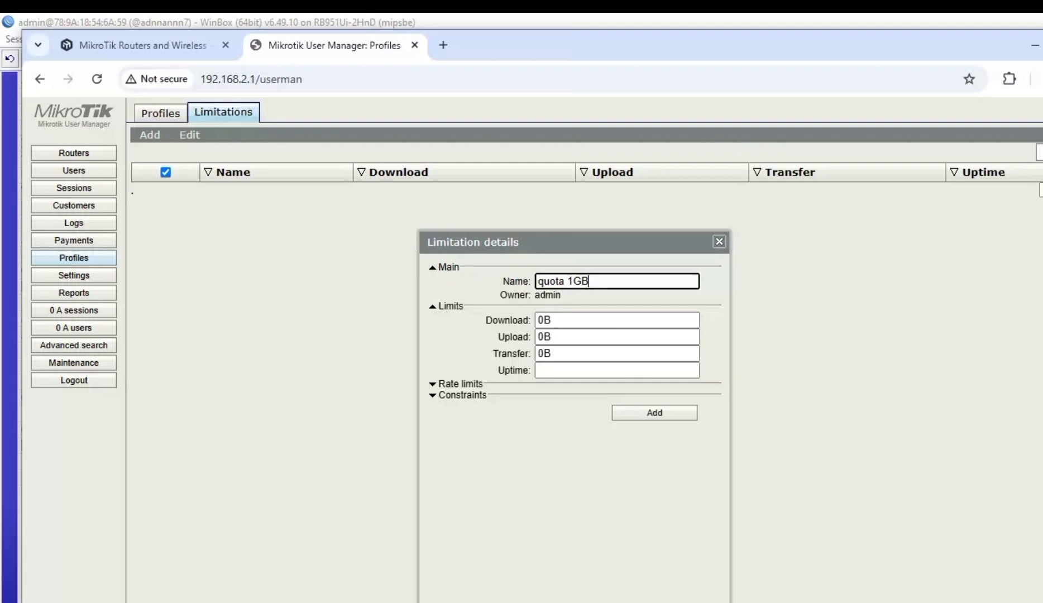
{"action": "left_click", "coordinate": [542, 354]}
{"action": "type", "text": "10"}
{"action": "type", "text": "24M"}
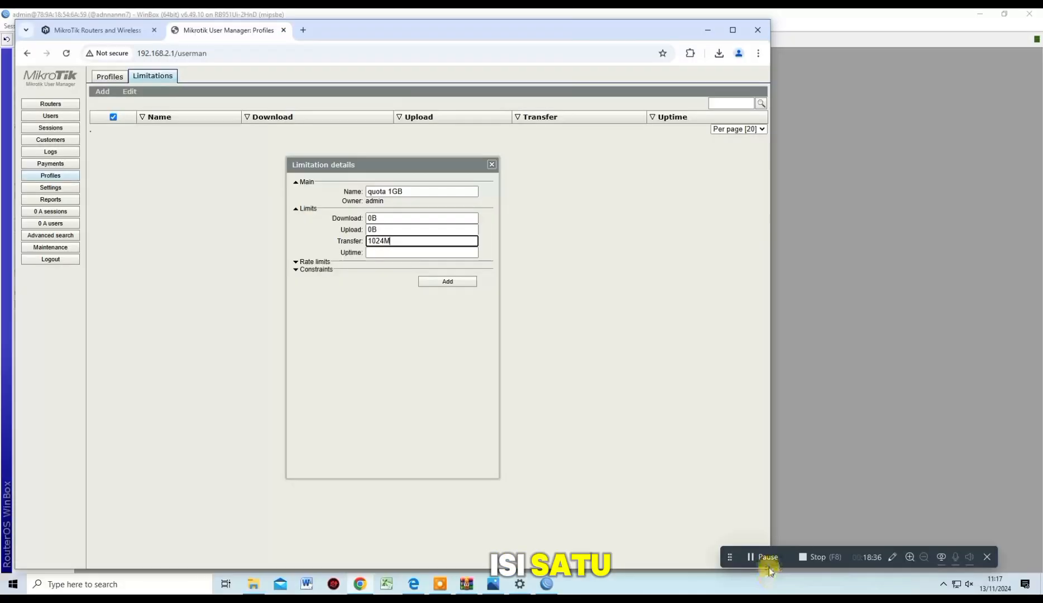
{"action": "key", "text": "Delete"}
{"action": "type", "text": "M"}
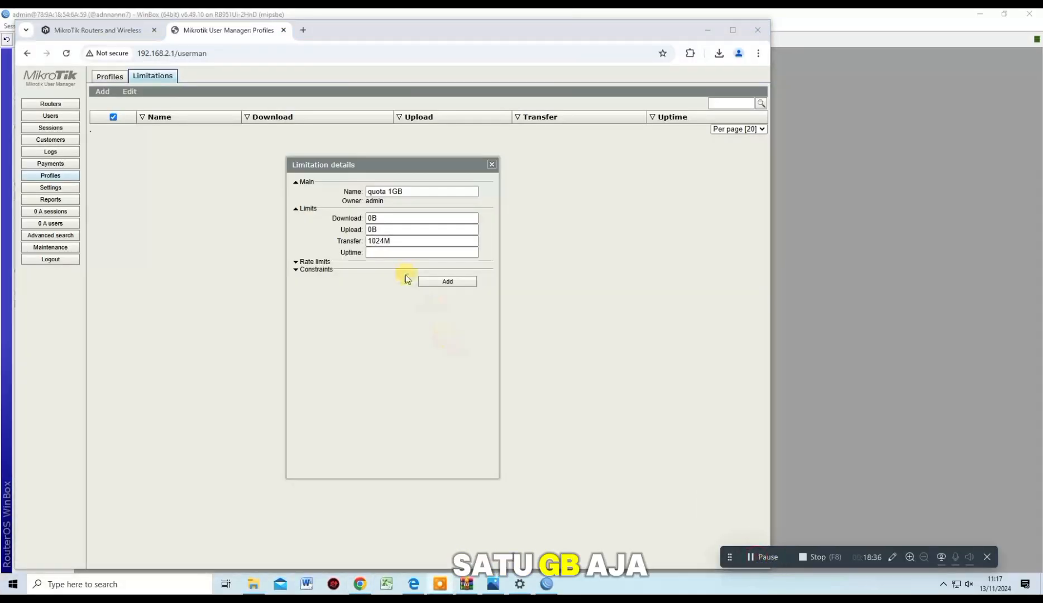
{"action": "left_click", "coordinate": [472, 281]}
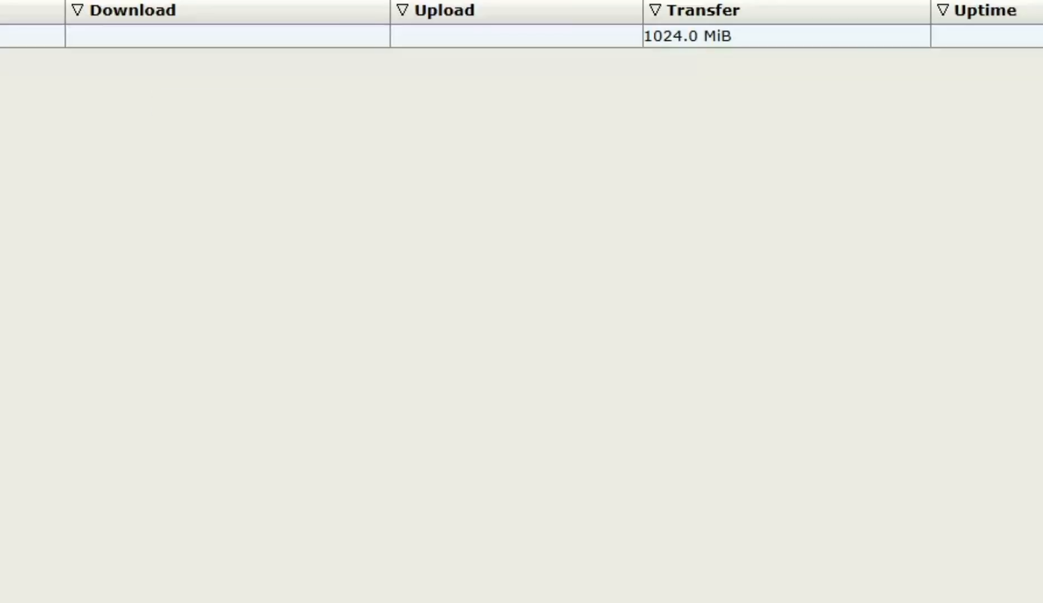
Review quota 1GB, then start a second limitation named 'quota 512Mb'
{"action": "left_click", "coordinate": [167, 130]}
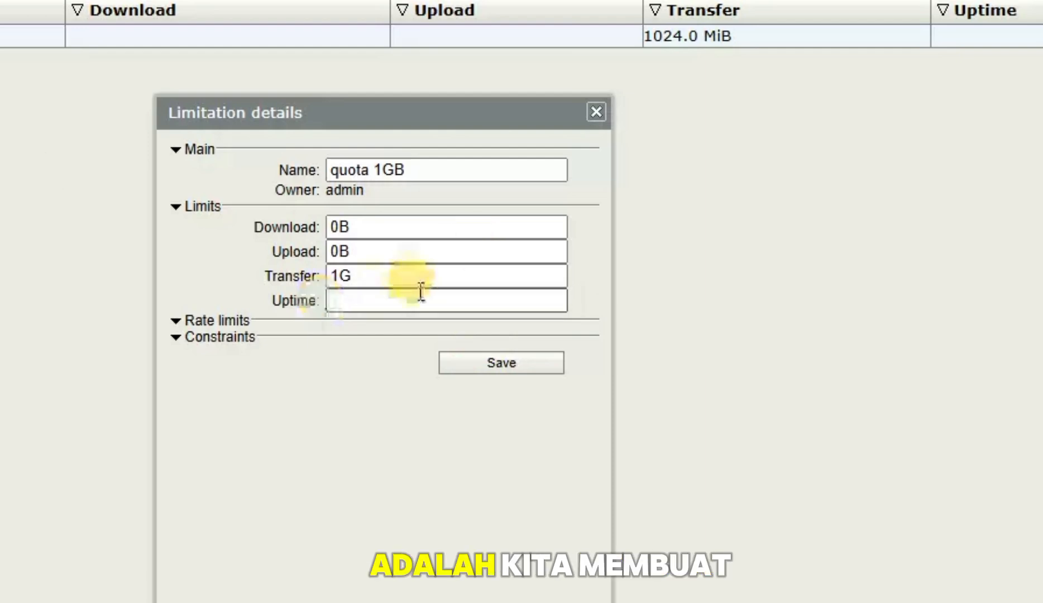
{"action": "left_click", "coordinate": [596, 112]}
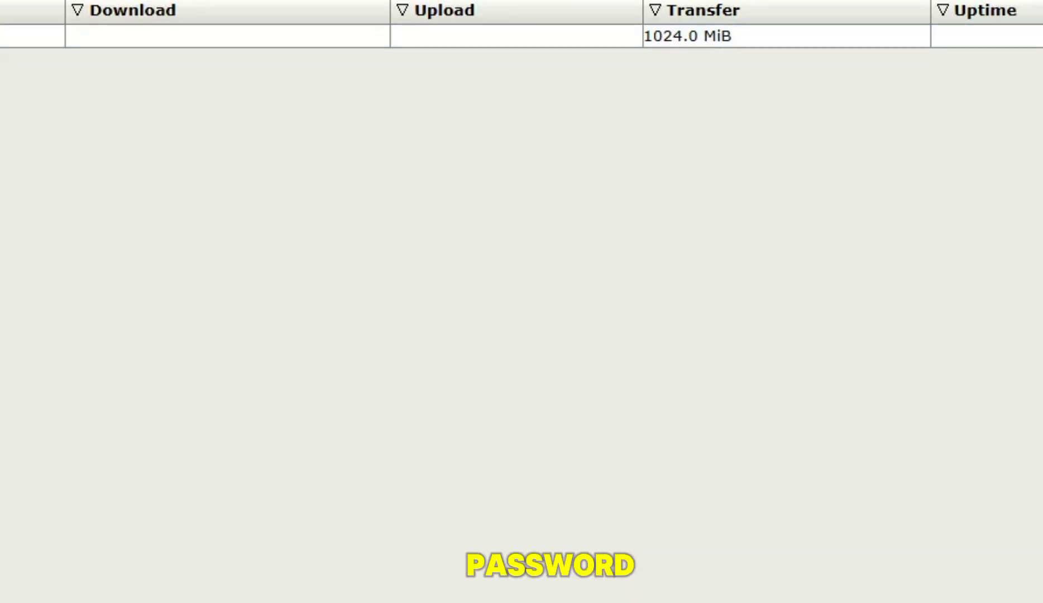
{"action": "left_click", "coordinate": [2, 2]}
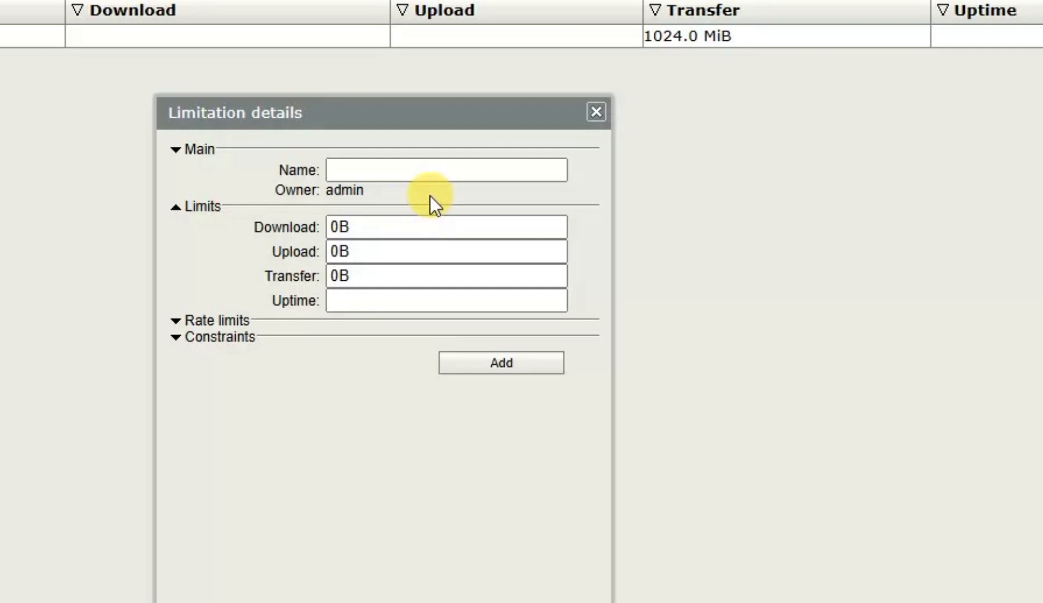
{"action": "left_click", "coordinate": [432, 168]}
{"action": "type", "text": "quota"}
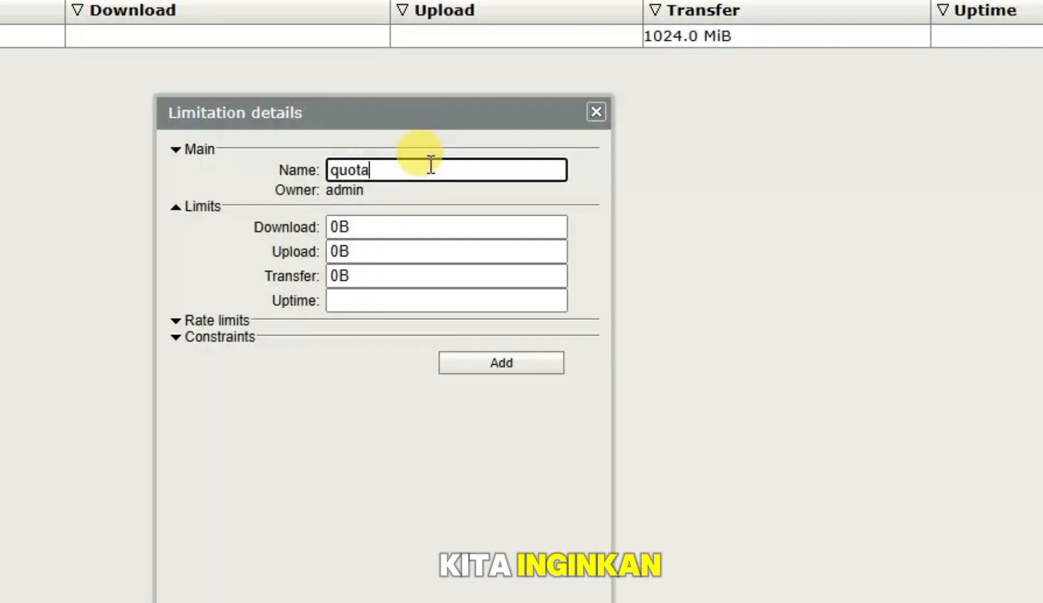
{"action": "type", "text": " 5"}
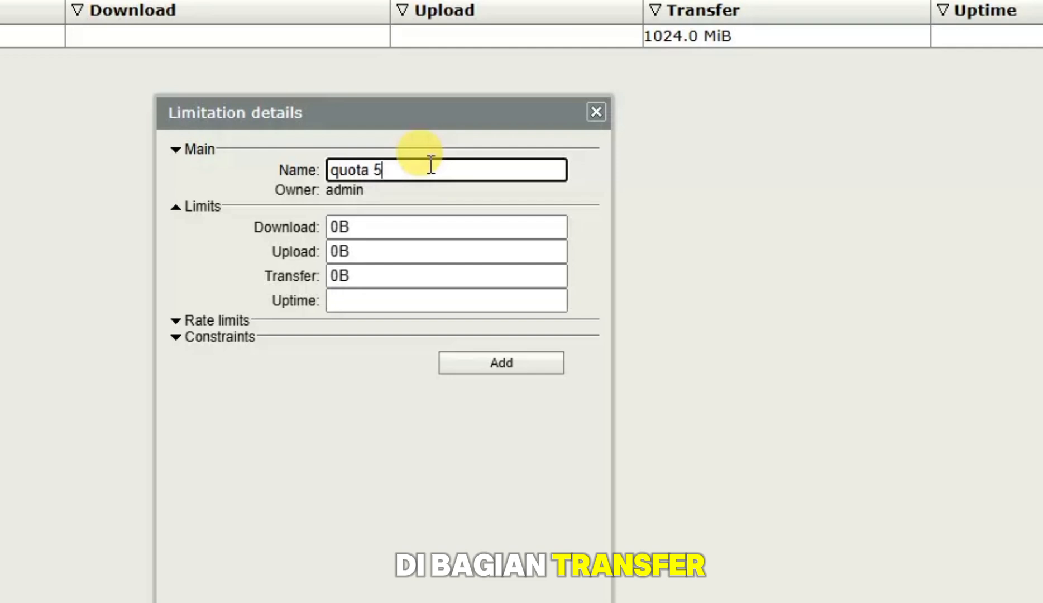
{"action": "type", "text": "22"}
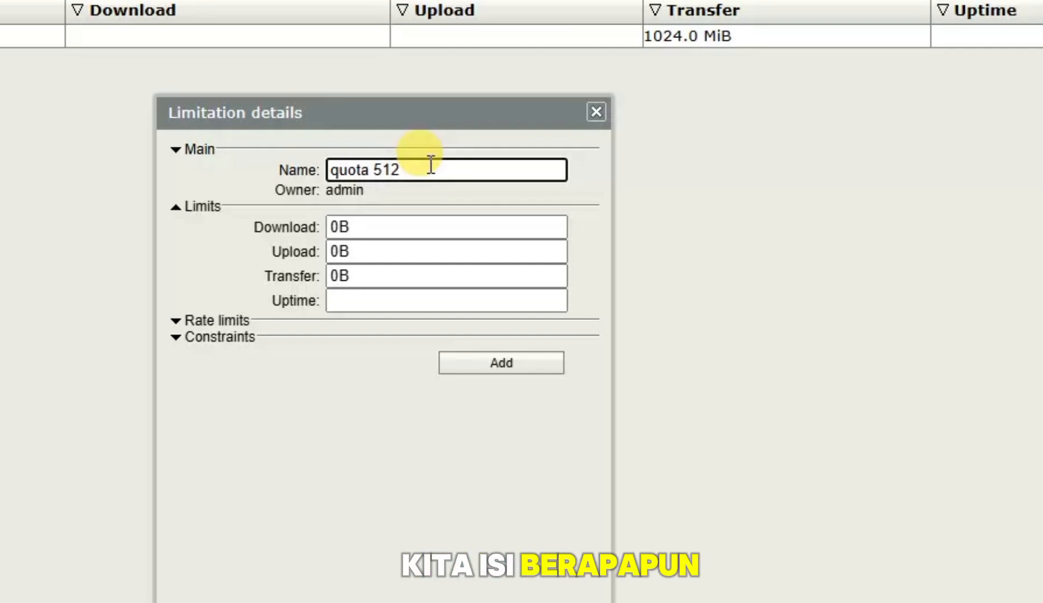
{"action": "type", "text": "M"}
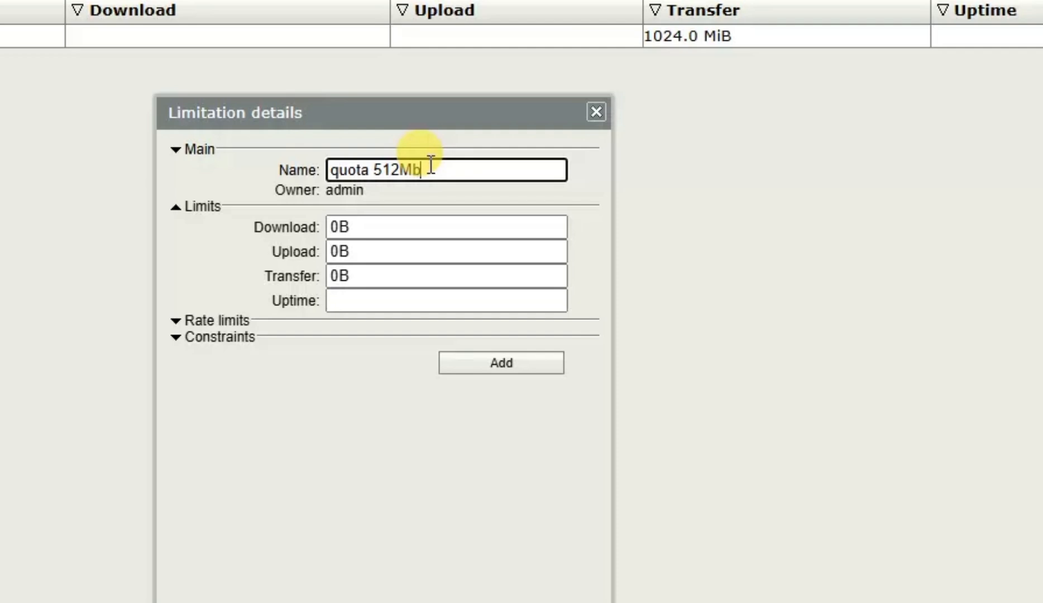
{"action": "type", "text": "b"}
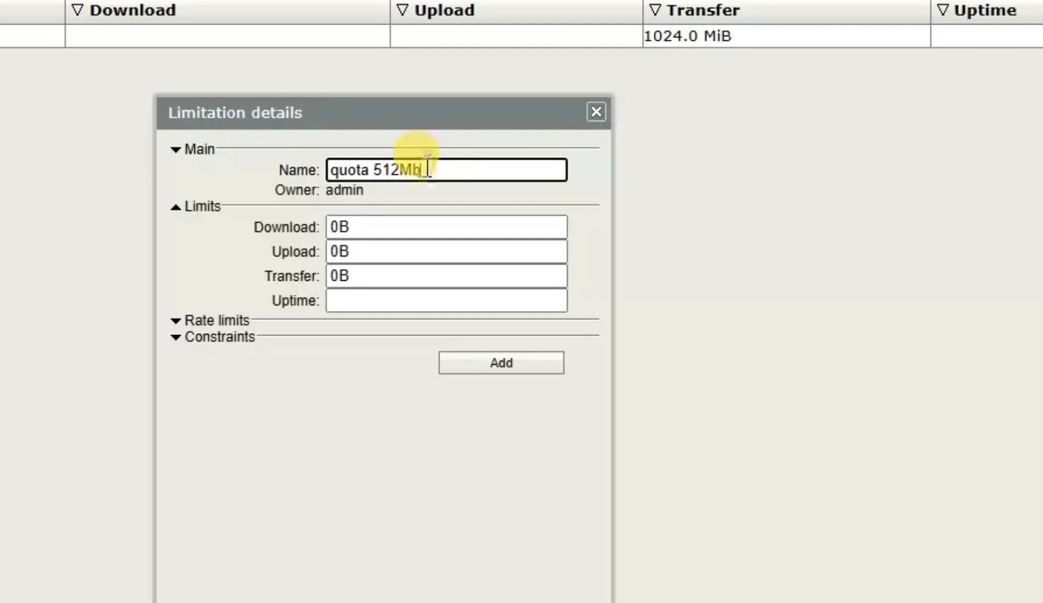
Set its transfer limit to 512M, add it, and select all limitations
{"action": "left_click", "coordinate": [419, 279]}
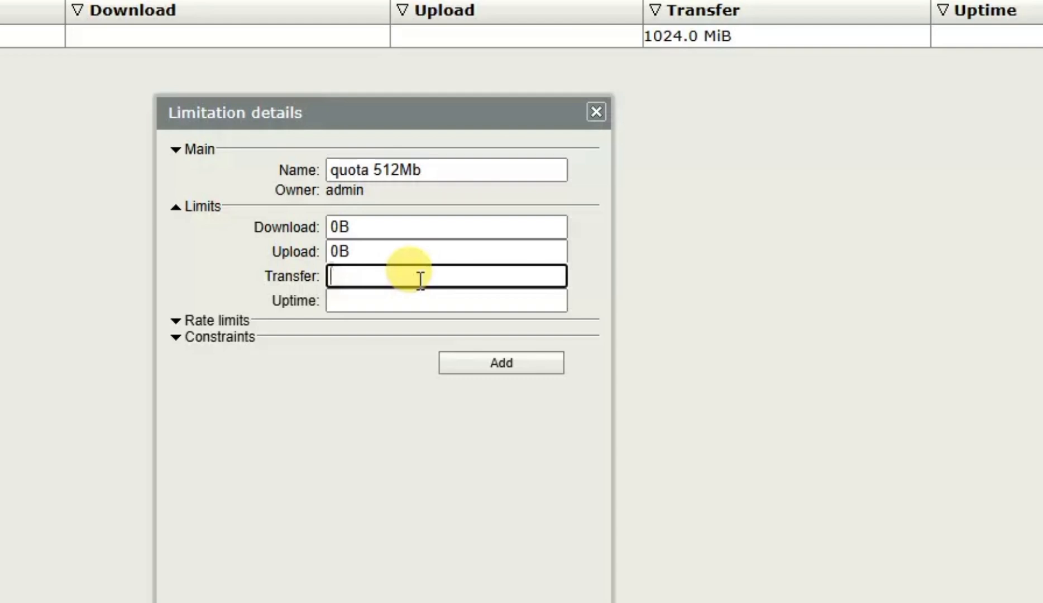
{"action": "type", "text": "41"}
{"action": "key", "text": "BackSpace"}
{"action": "key", "text": "BackSpace"}
{"action": "type", "text": "512m"}
{"action": "key", "text": "BackSpace"}
{"action": "type", "text": "M"}
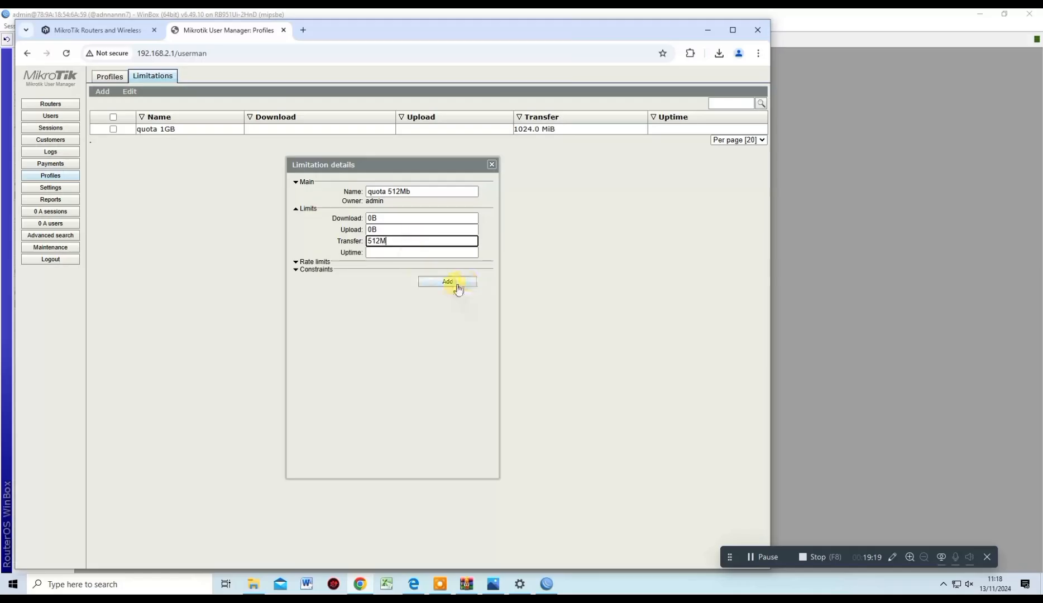
{"action": "left_click", "coordinate": [511, 366]}
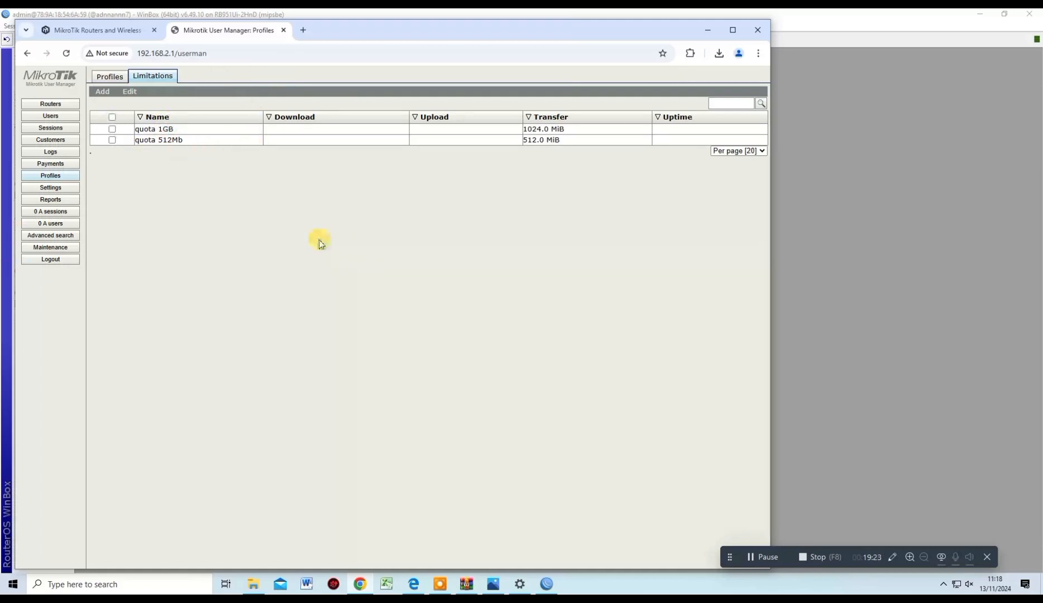
{"action": "left_click", "coordinate": [112, 117]}
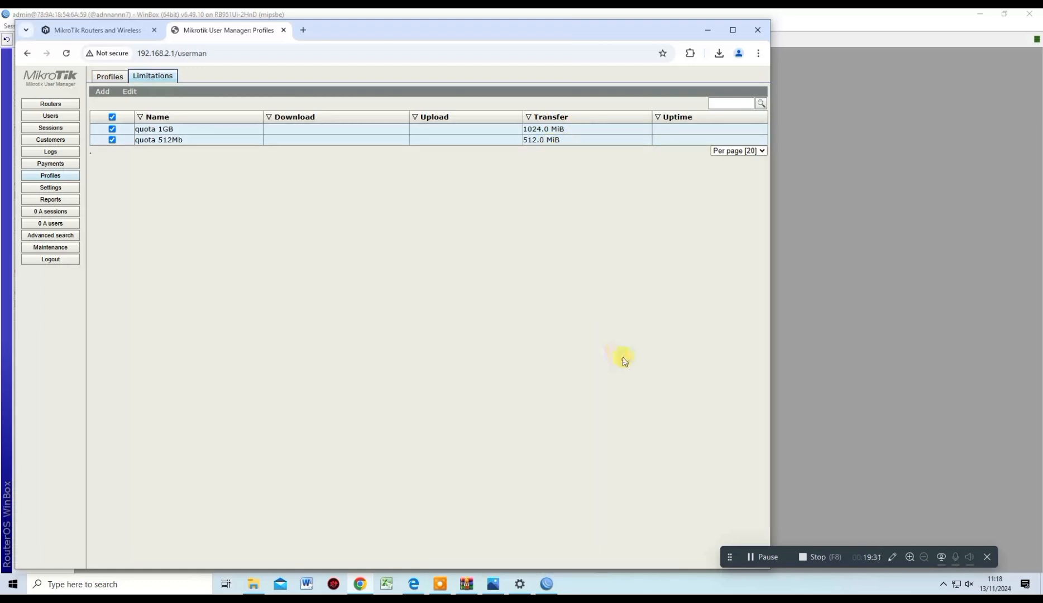
Create a new profile named 'internet quota1GB'
{"action": "left_click", "coordinate": [758, 560]}
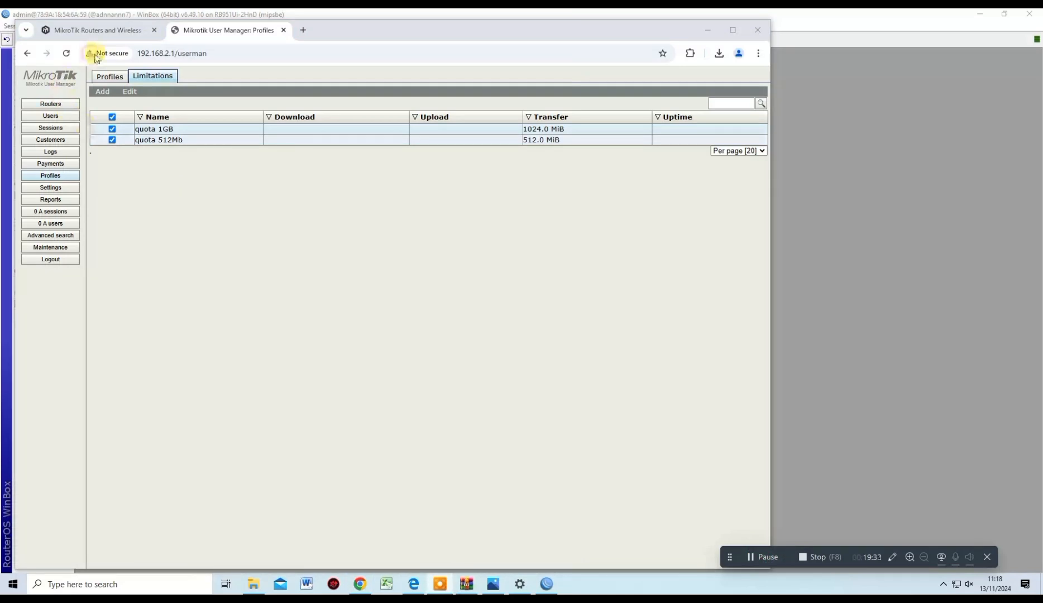
{"action": "left_click", "coordinate": [115, 81]}
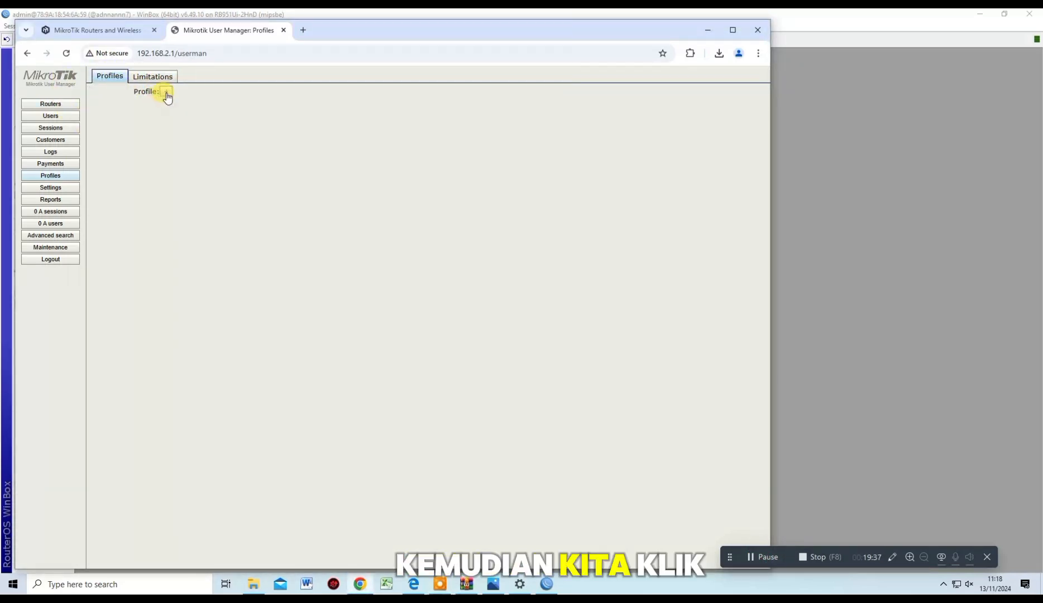
{"action": "left_click", "coordinate": [165, 91]}
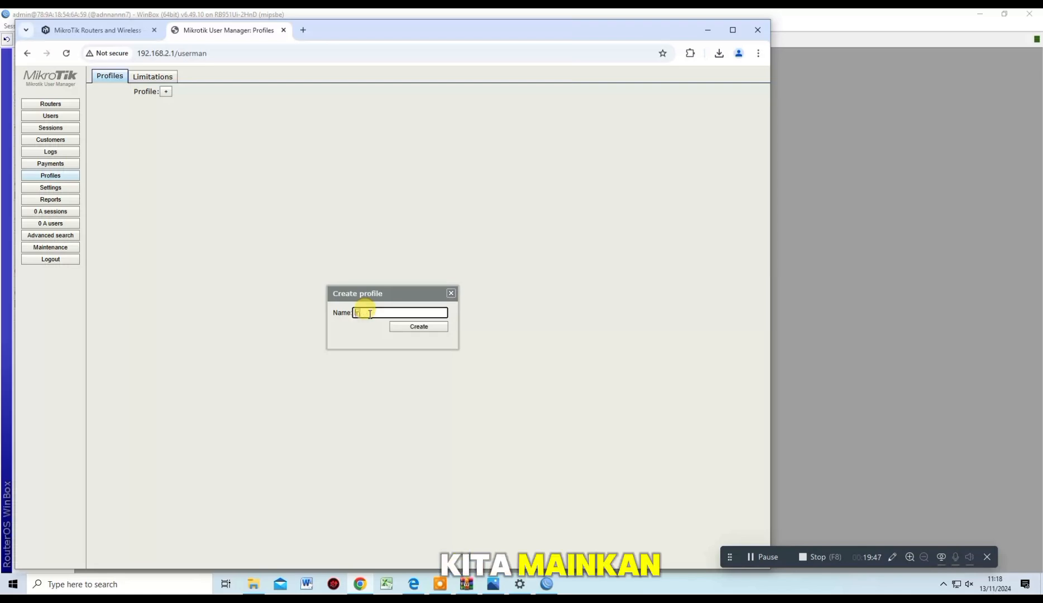
{"action": "type", "text": "internet adnan"}
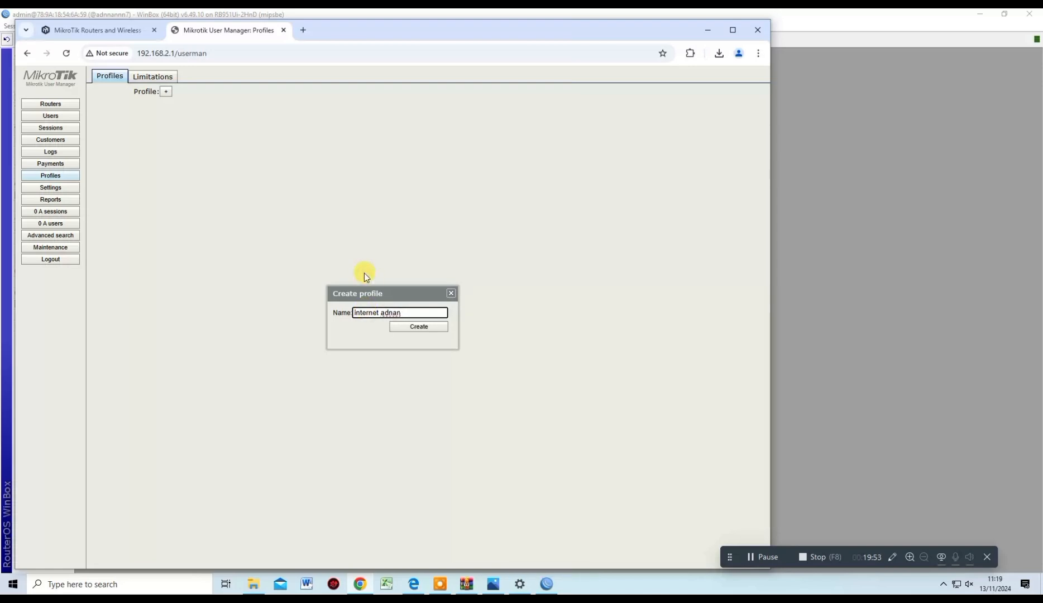
{"action": "key", "text": "Left"}
{"action": "key", "text": "Left"}
{"action": "key", "text": "Left"}
{"action": "key", "text": "Left"}
{"action": "type", "text": "quota1GB"}
{"action": "left_click", "coordinate": [415, 330]}
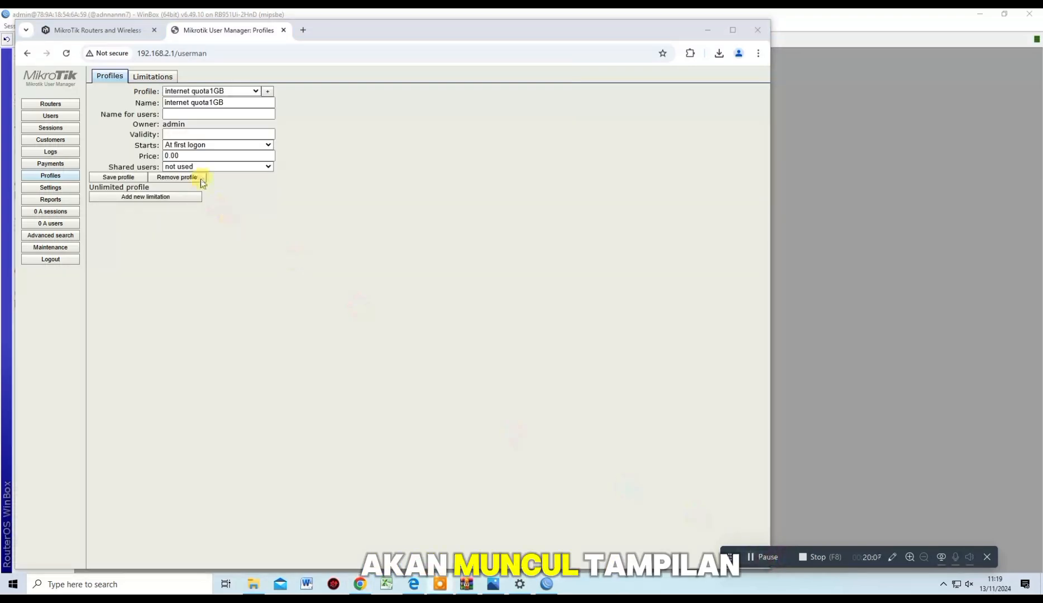
Attach the quota 1GB limitation to the internet quota1GB profile
{"action": "left_click", "coordinate": [157, 201]}
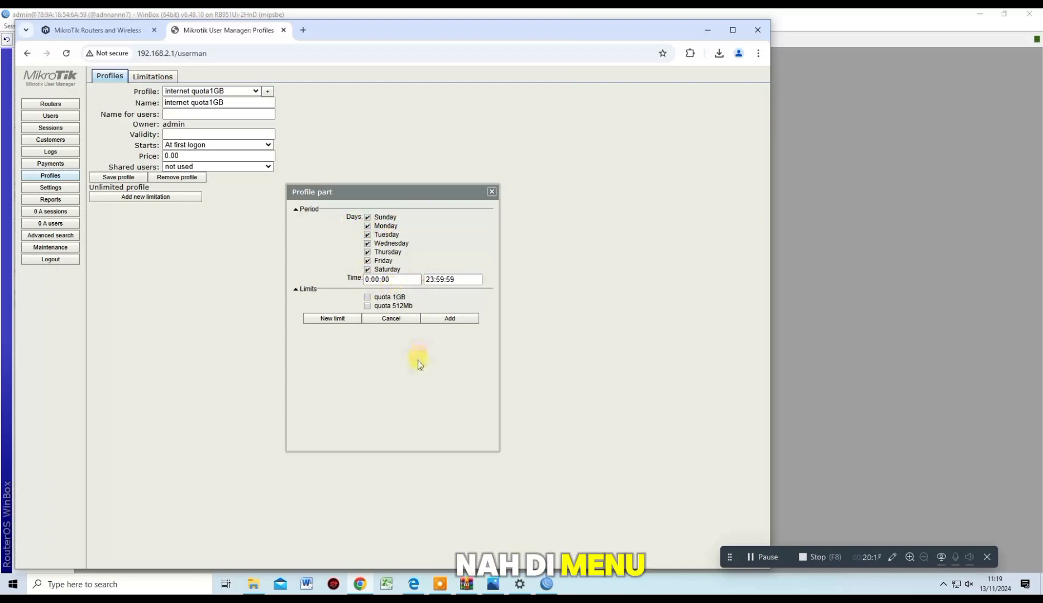
{"action": "left_click", "coordinate": [767, 557]}
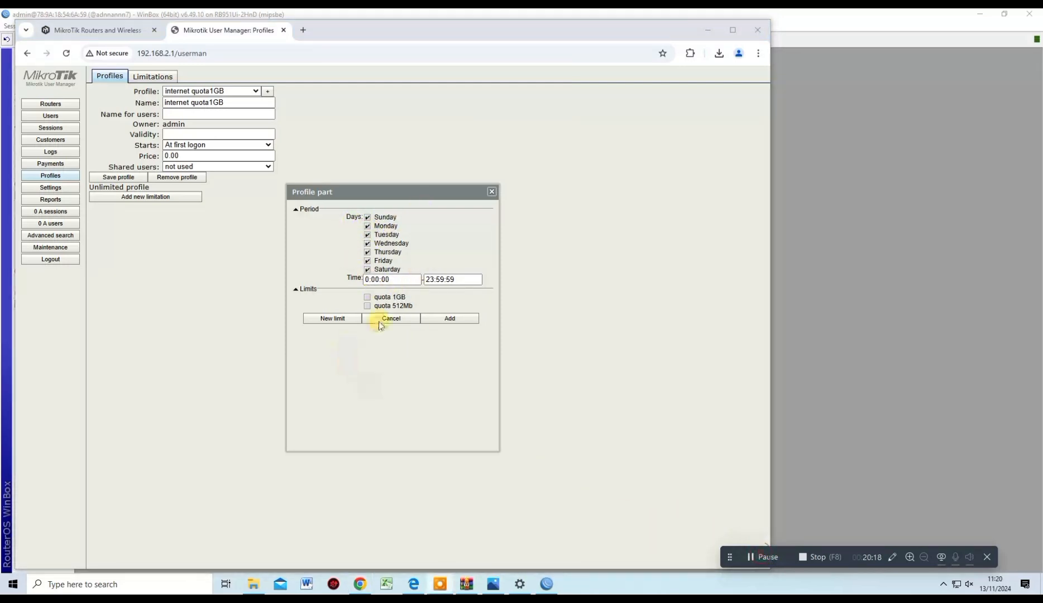
{"action": "left_click", "coordinate": [368, 298]}
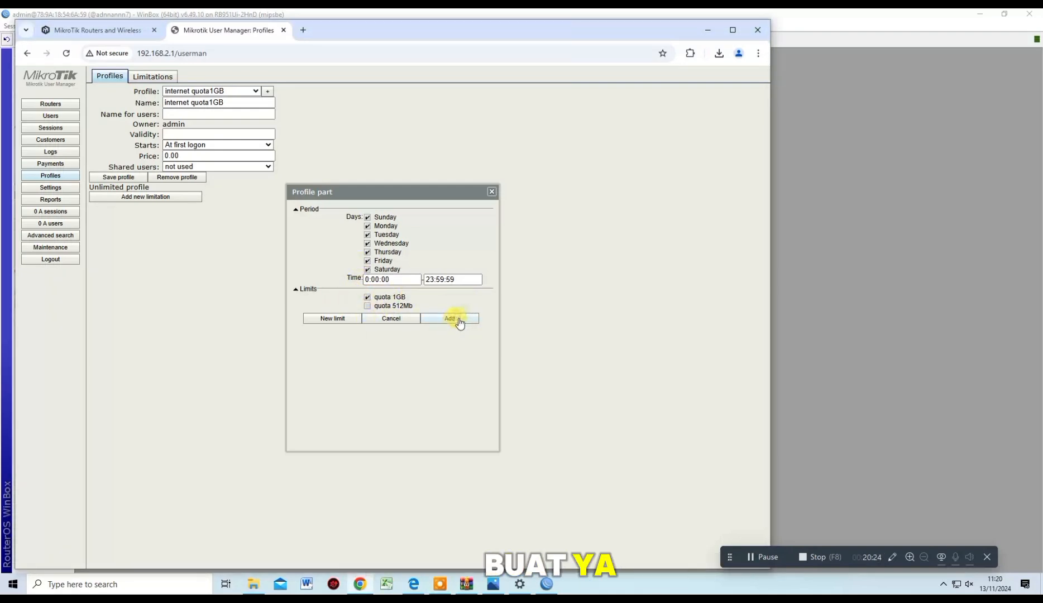
{"action": "left_click", "coordinate": [452, 320]}
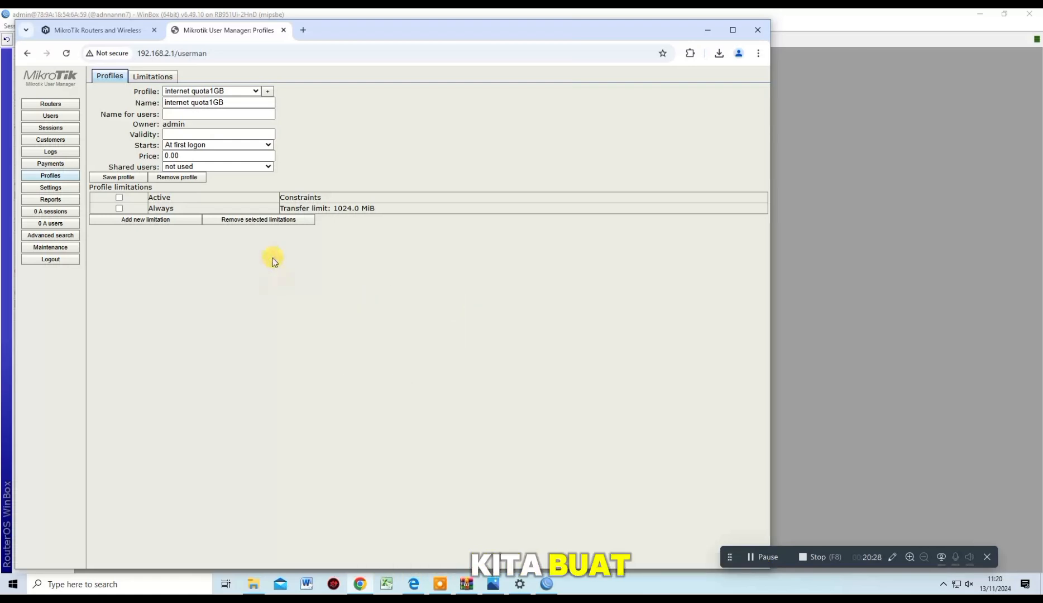
Set the price to 5000, activate the transfer limitation, save, and begin another profile
{"action": "left_click", "coordinate": [757, 558]}
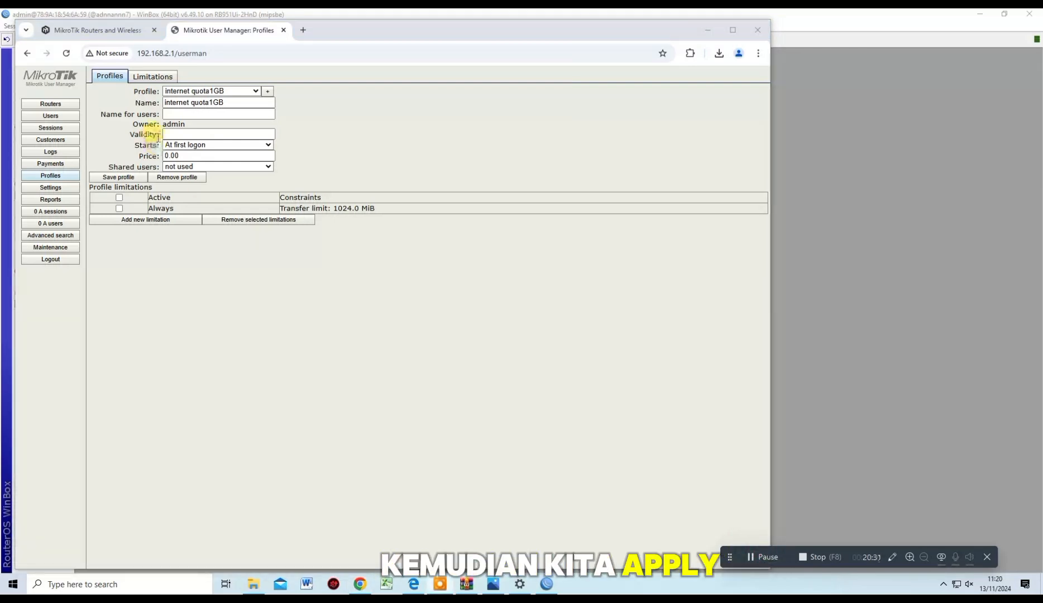
{"action": "double_click", "coordinate": [183, 156]}
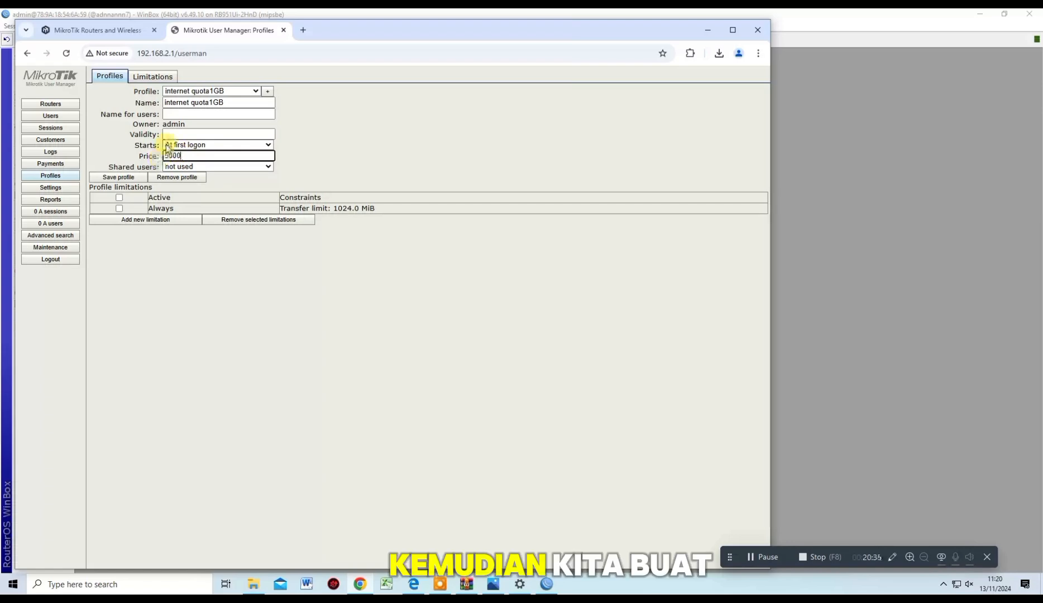
{"action": "left_click", "coordinate": [119, 209]}
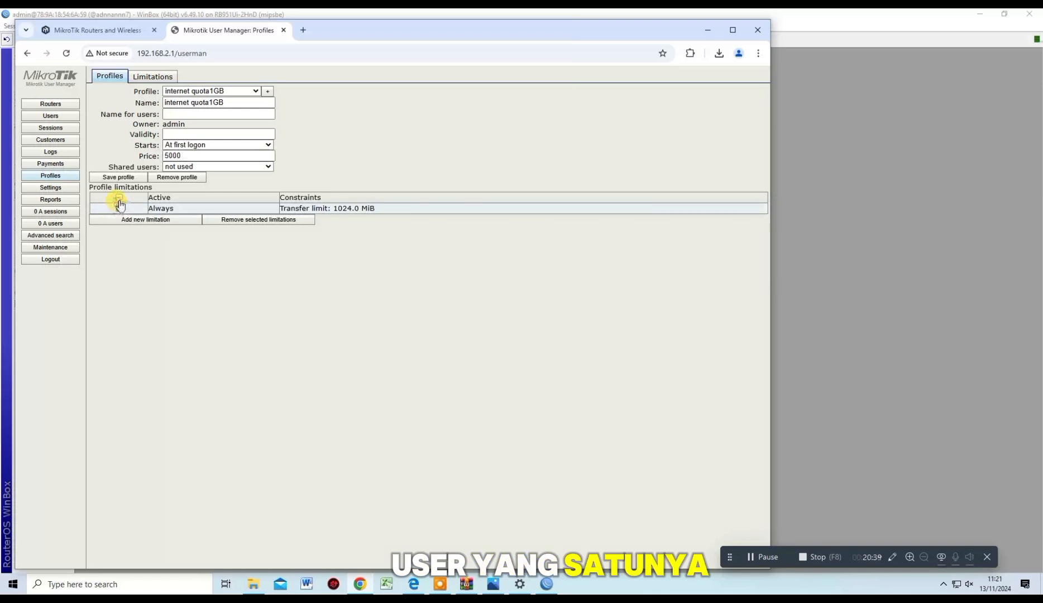
{"action": "left_click", "coordinate": [119, 178]}
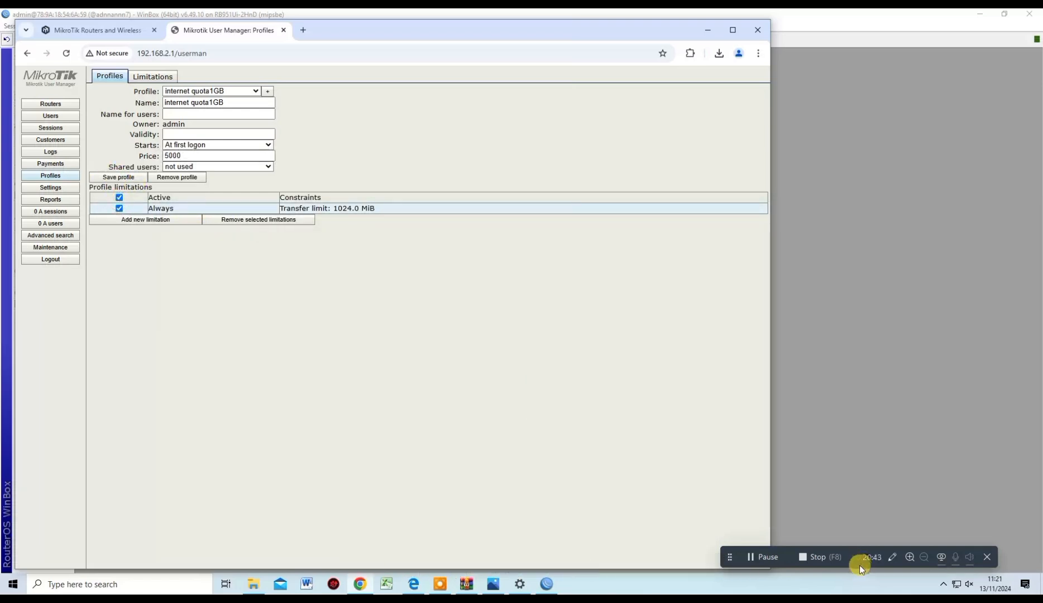
{"action": "left_click", "coordinate": [762, 552]}
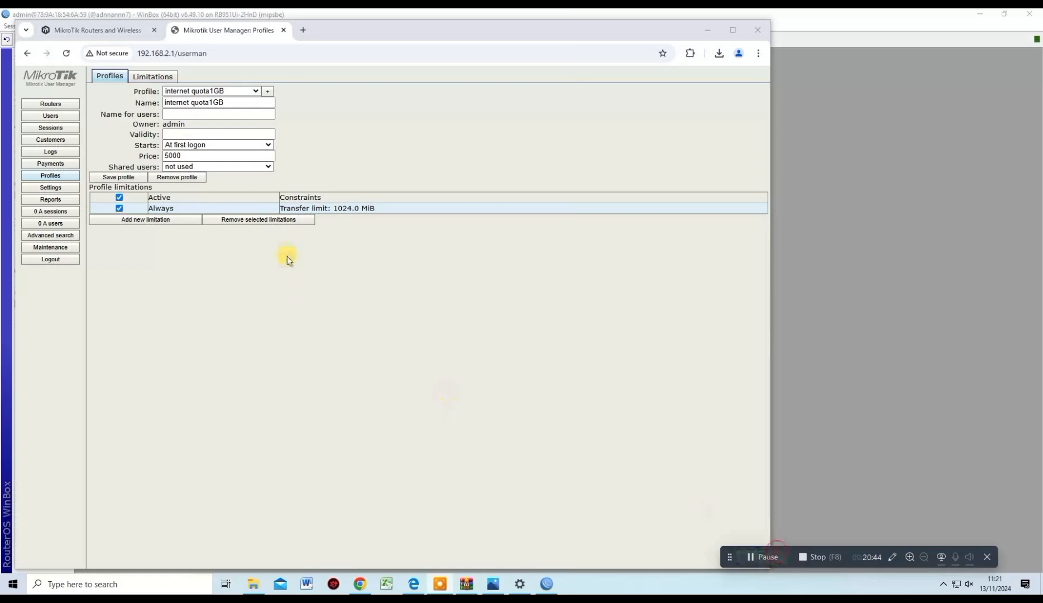
{"action": "left_click", "coordinate": [266, 92]}
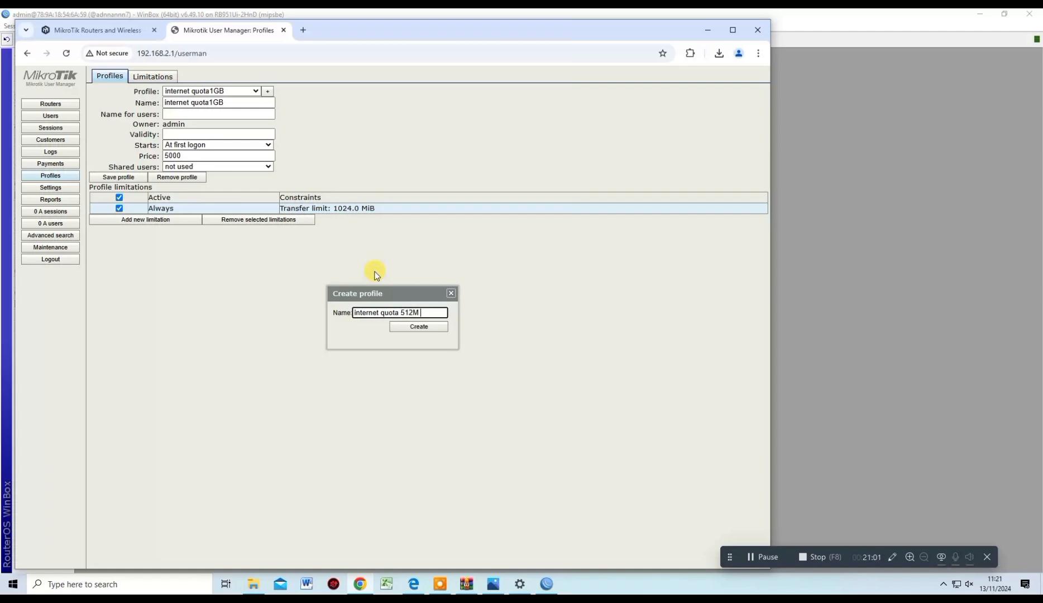
Create 'internet quota 512M' priced 2500 with the quota 512Mb limitation and save it
{"action": "left_click", "coordinate": [431, 334]}
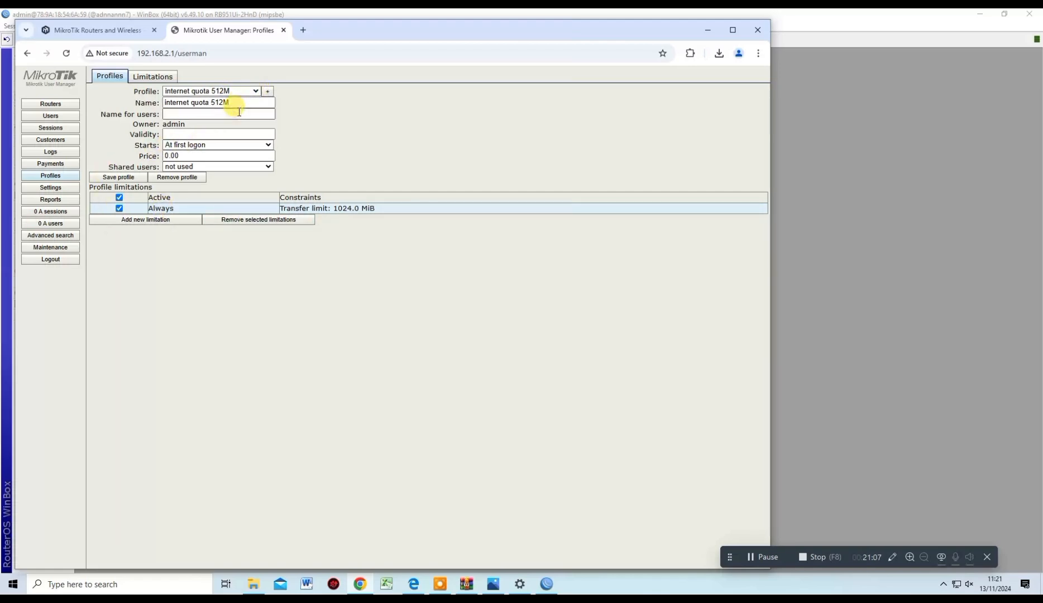
{"action": "double_click", "coordinate": [230, 156]}
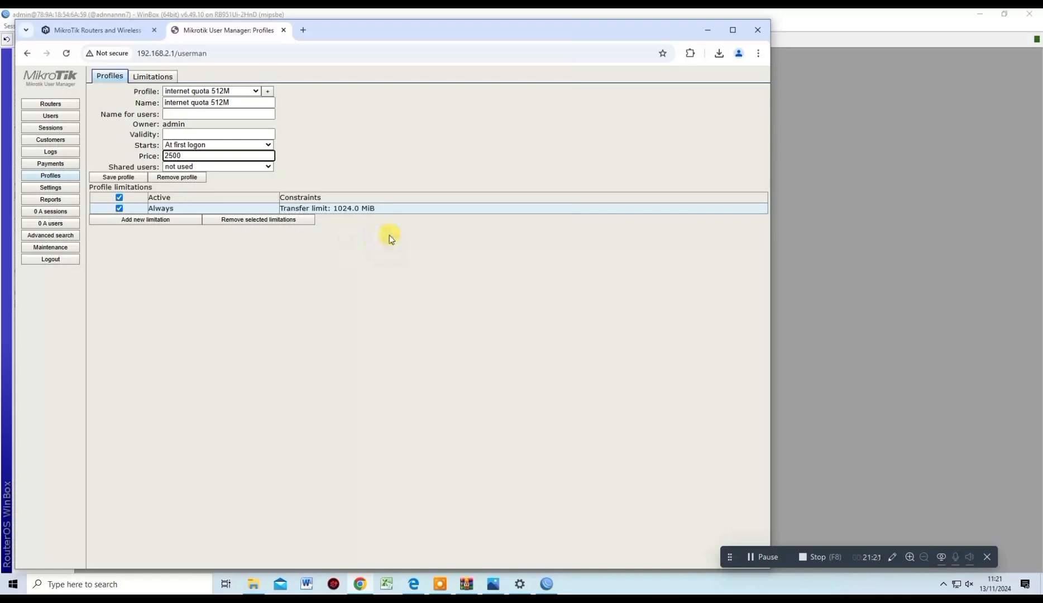
{"action": "left_click", "coordinate": [762, 556]}
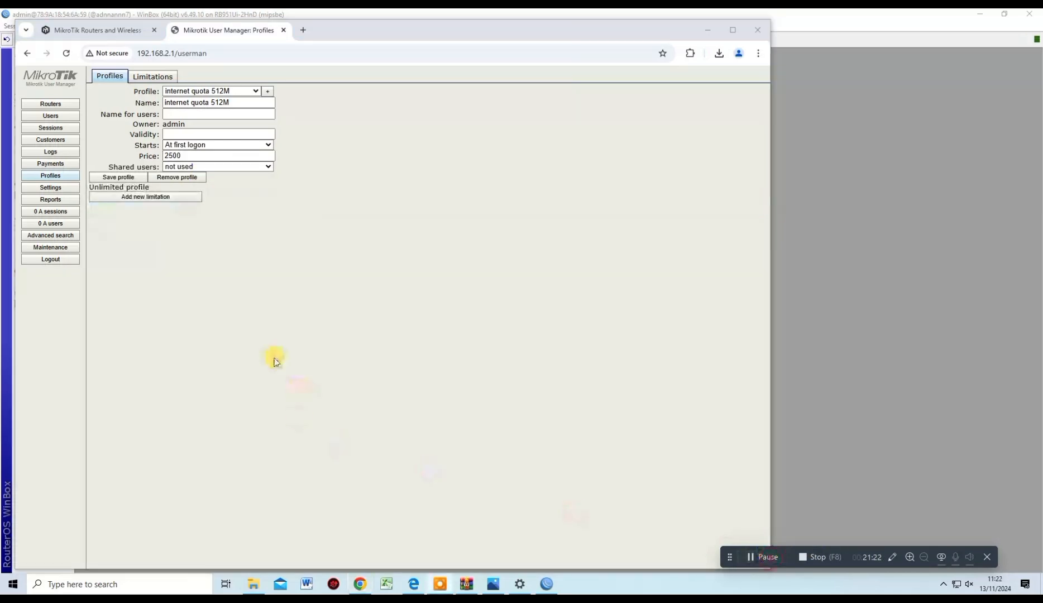
{"action": "left_click", "coordinate": [167, 197]}
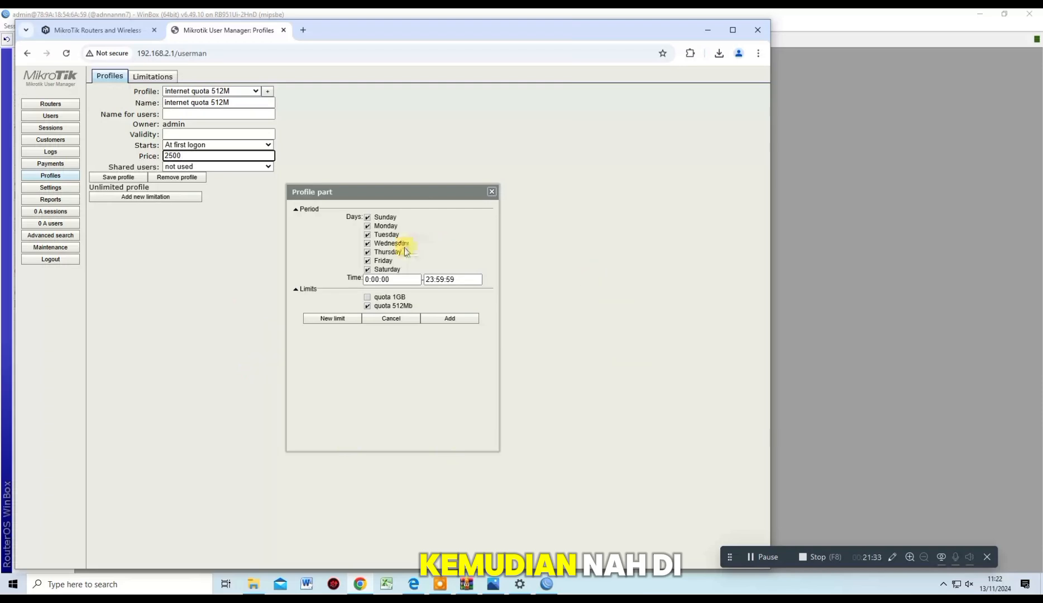
{"action": "left_click", "coordinate": [462, 316]}
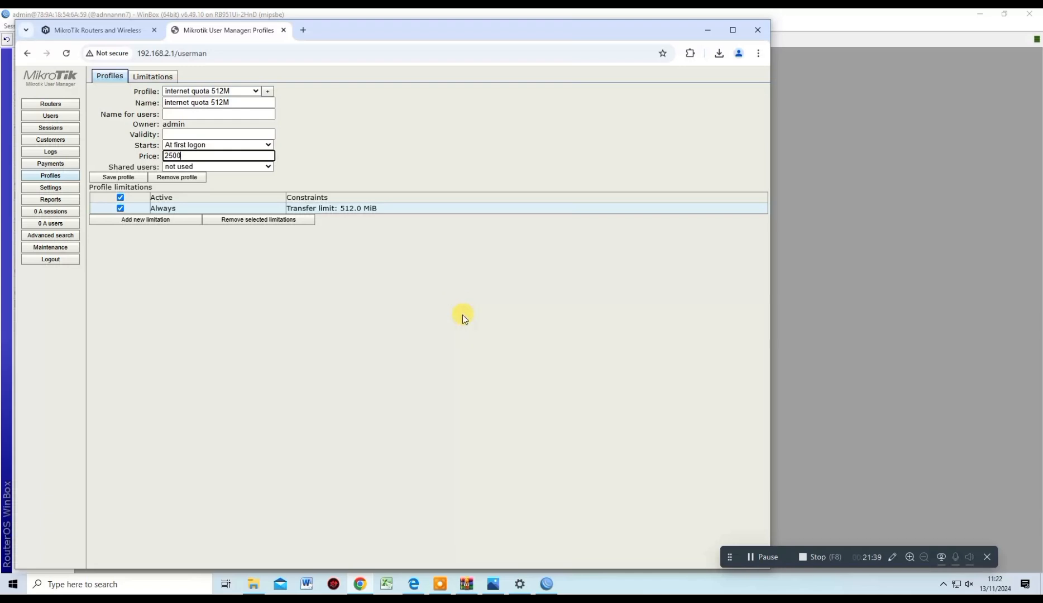
{"action": "left_click", "coordinate": [132, 177]}
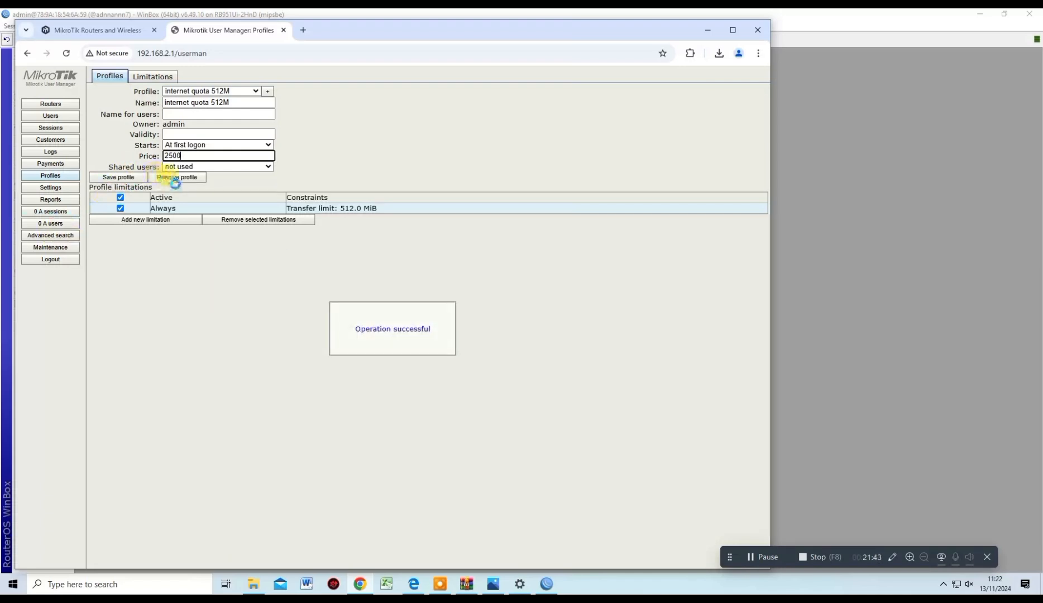
{"action": "left_click", "coordinate": [751, 557]}
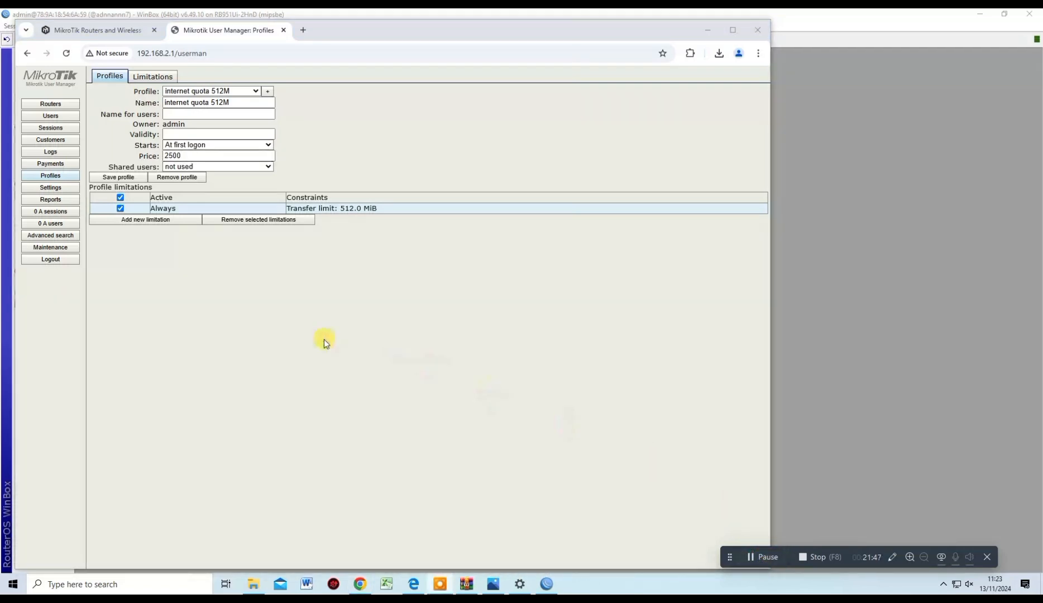
{"action": "left_click", "coordinate": [137, 178]}
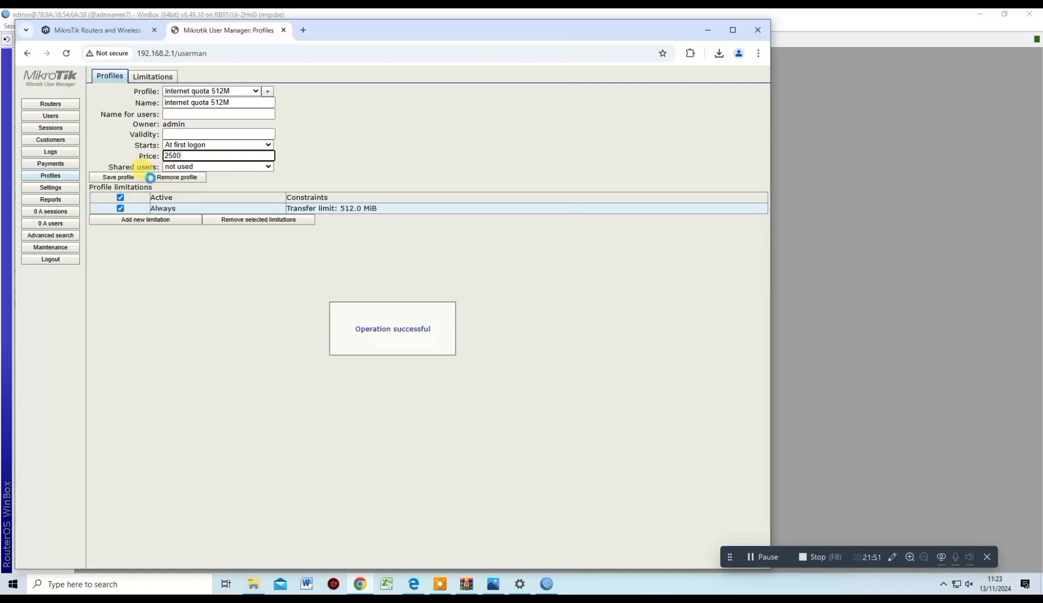
Add a single user with username and password 1Gb, keeping the internet quota 512M profile
{"action": "left_click", "coordinate": [62, 117]}
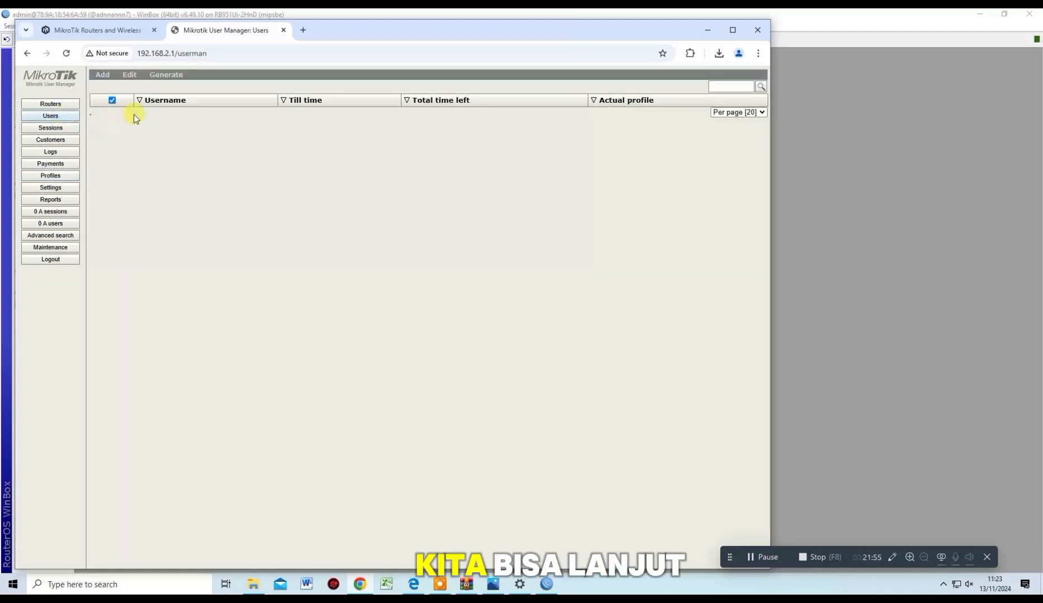
{"action": "left_click", "coordinate": [103, 75]}
{"action": "left_click", "coordinate": [106, 87]}
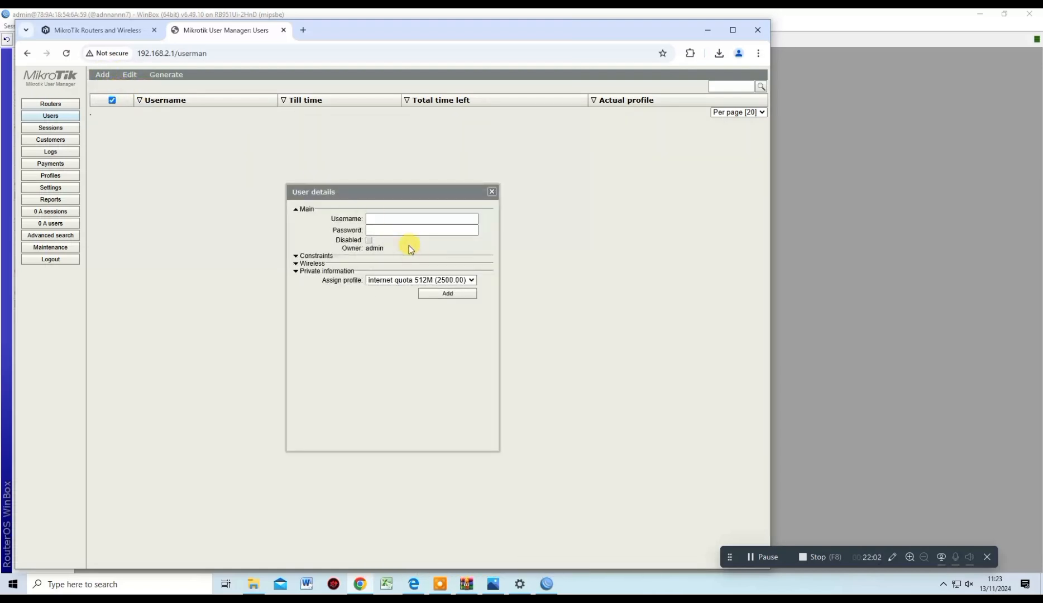
{"action": "left_click", "coordinate": [413, 217]}
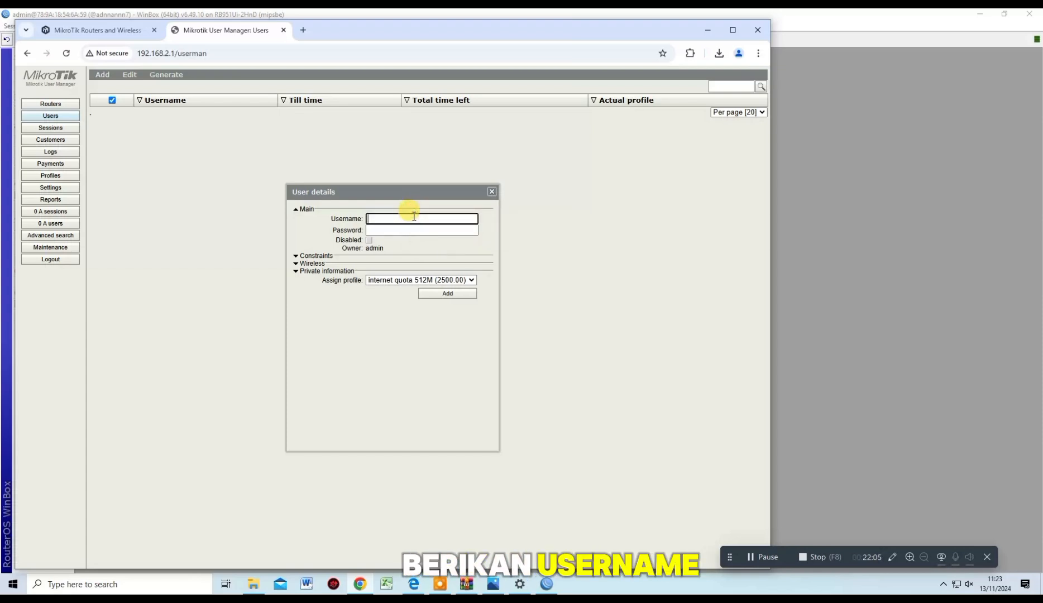
{"action": "type", "text": "interne"}
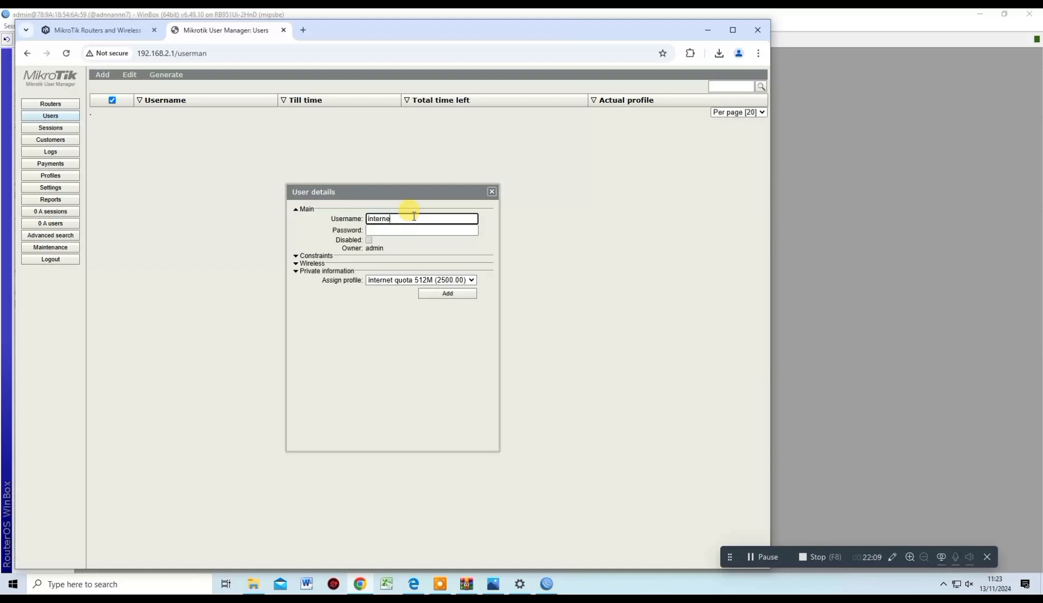
{"action": "type", "text": "t1"}
{"action": "left_click", "coordinate": [755, 554]}
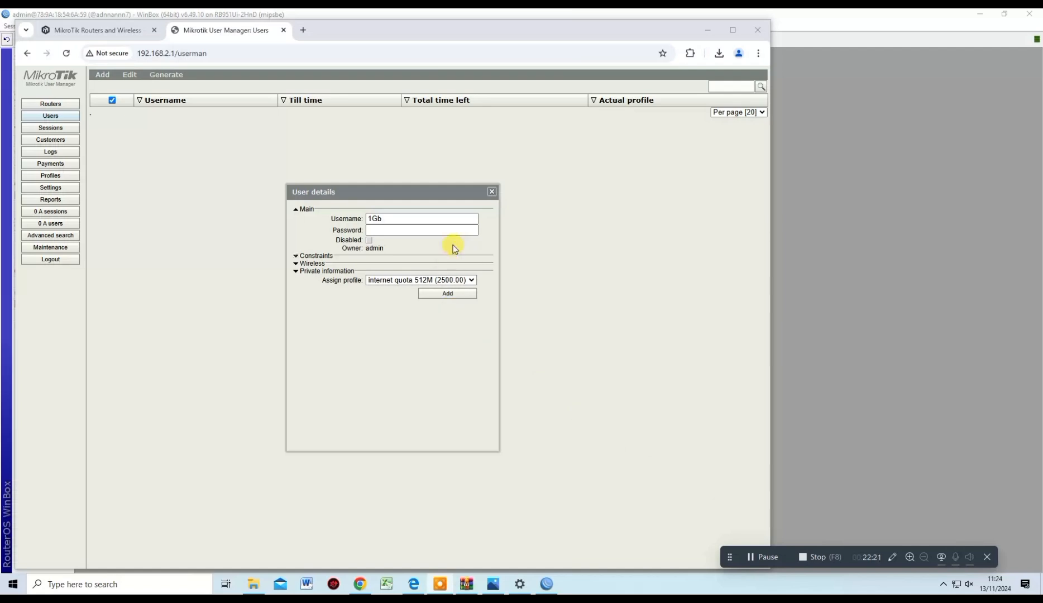
{"action": "left_click", "coordinate": [459, 229]}
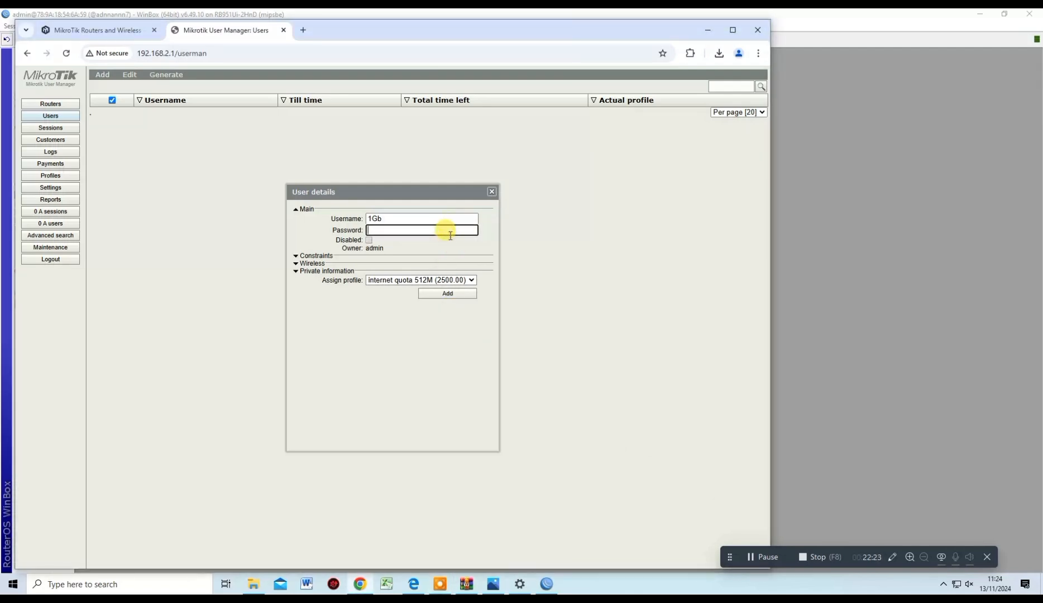
{"action": "double_click", "coordinate": [418, 218]}
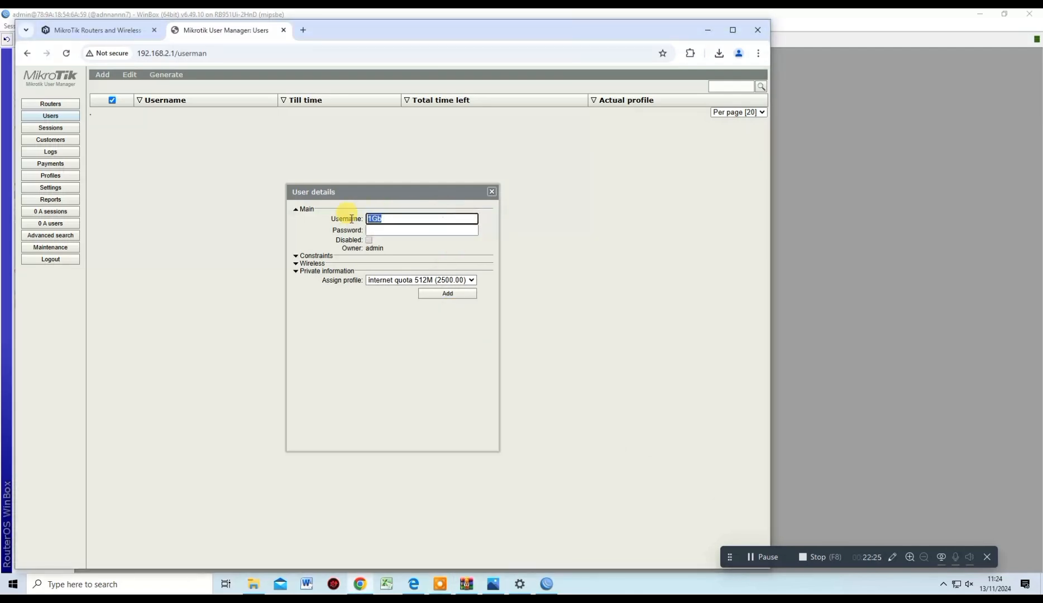
{"action": "left_click", "coordinate": [392, 231]}
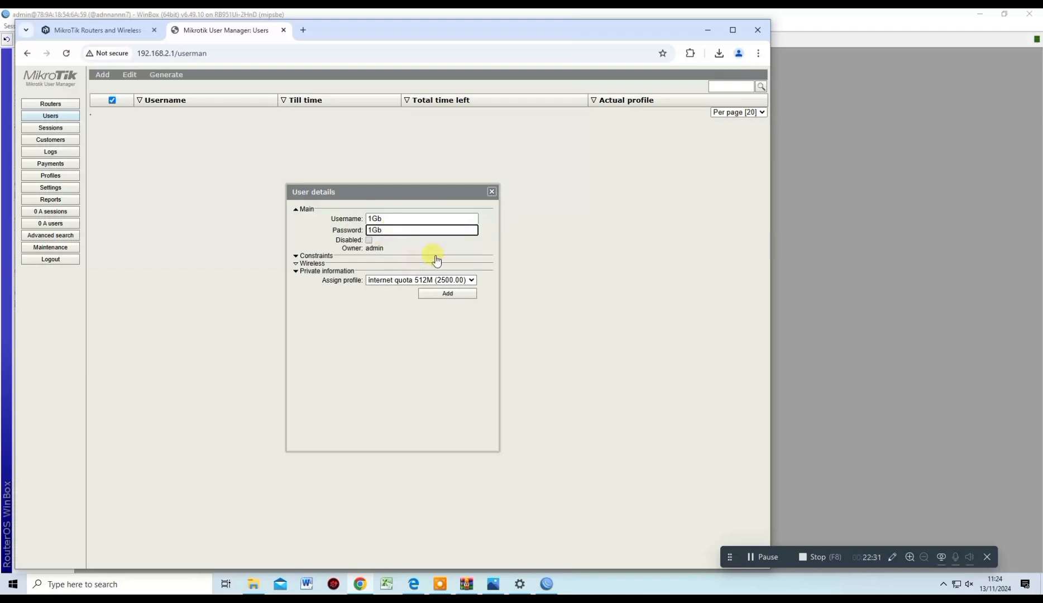
{"action": "left_click", "coordinate": [471, 279]}
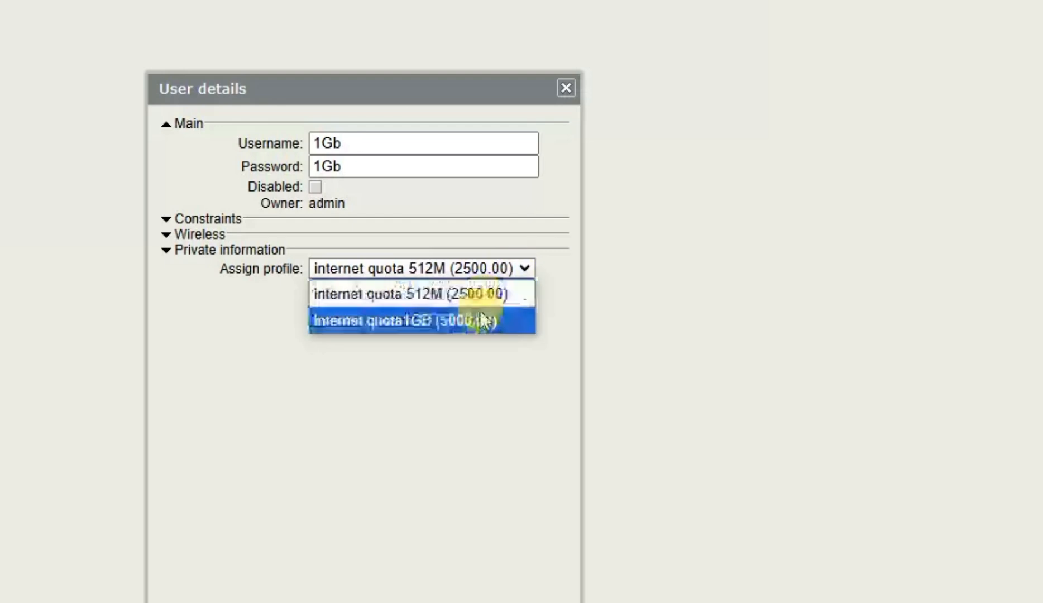
Assign the internet quota1GB profile and glance through the Constraints, Wireless and Private information sections
{"action": "left_click", "coordinate": [448, 305]}
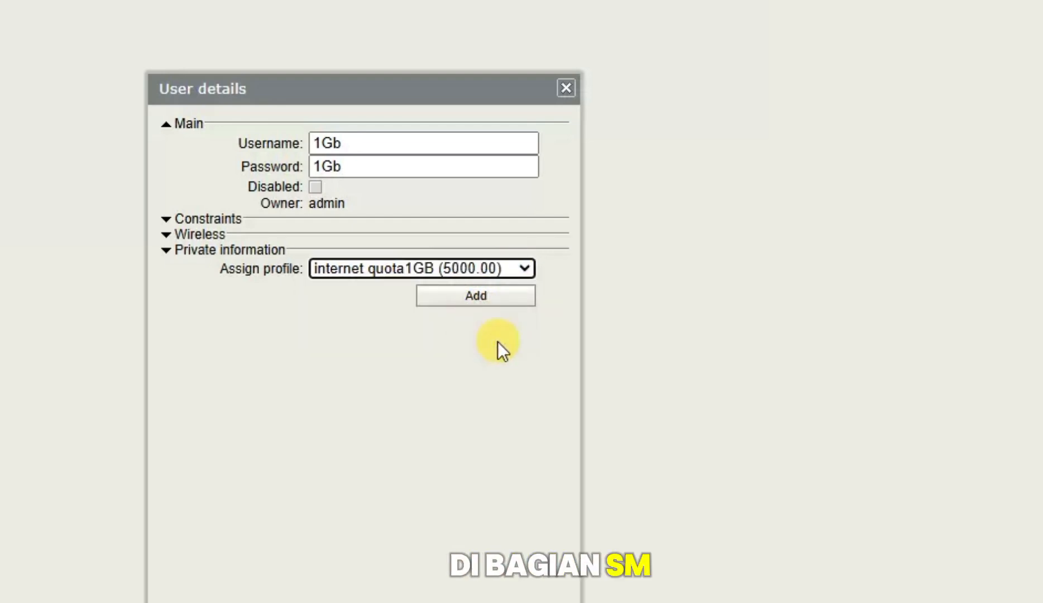
{"action": "left_click", "coordinate": [213, 222]}
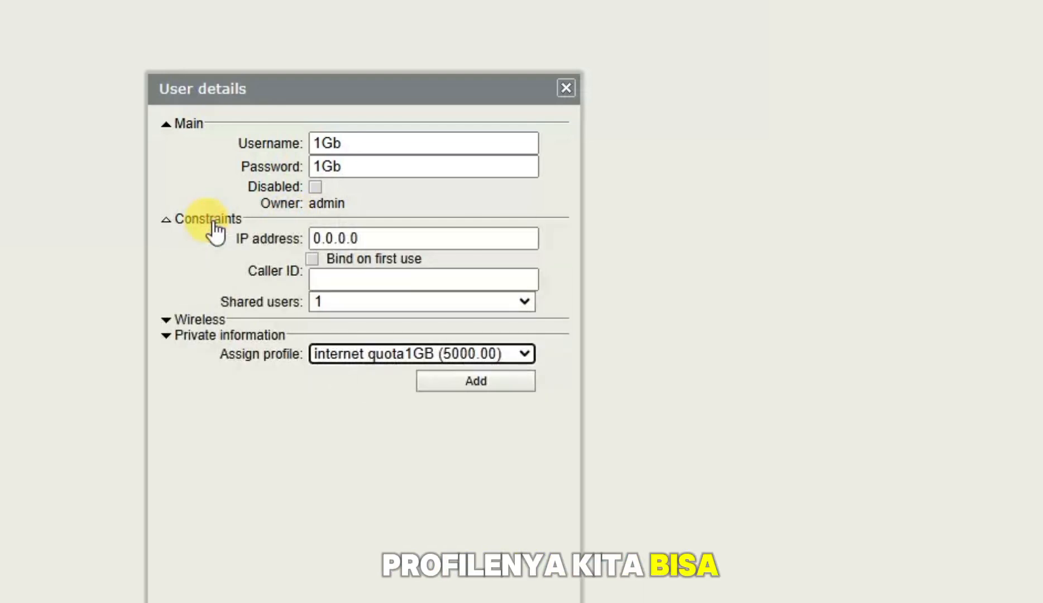
{"action": "left_click", "coordinate": [214, 223]}
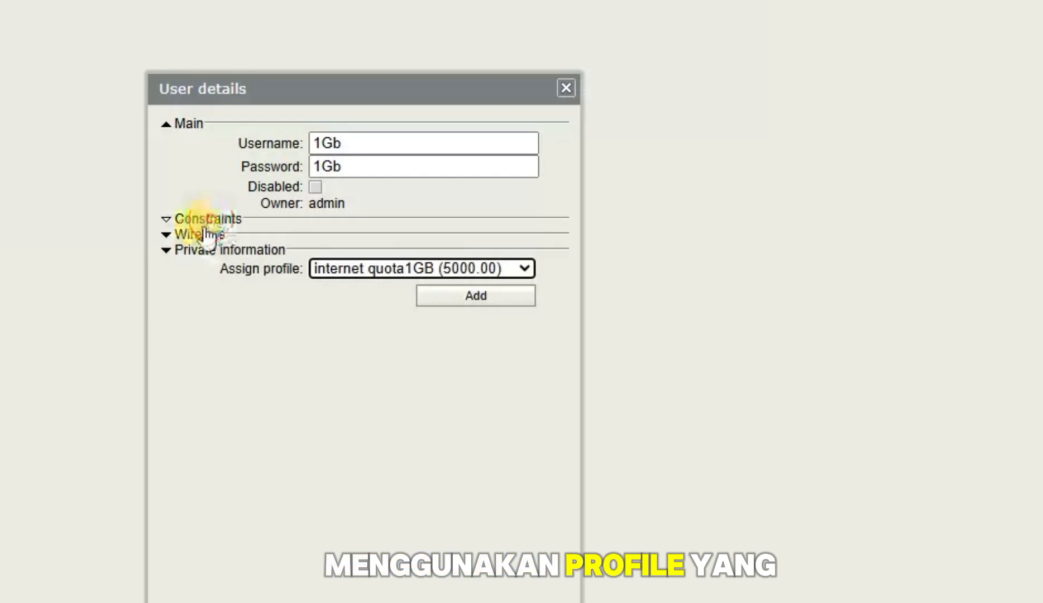
{"action": "left_click", "coordinate": [202, 235]}
{"action": "left_click", "coordinate": [203, 236]}
{"action": "left_click", "coordinate": [192, 256]}
{"action": "left_click", "coordinate": [193, 257]}
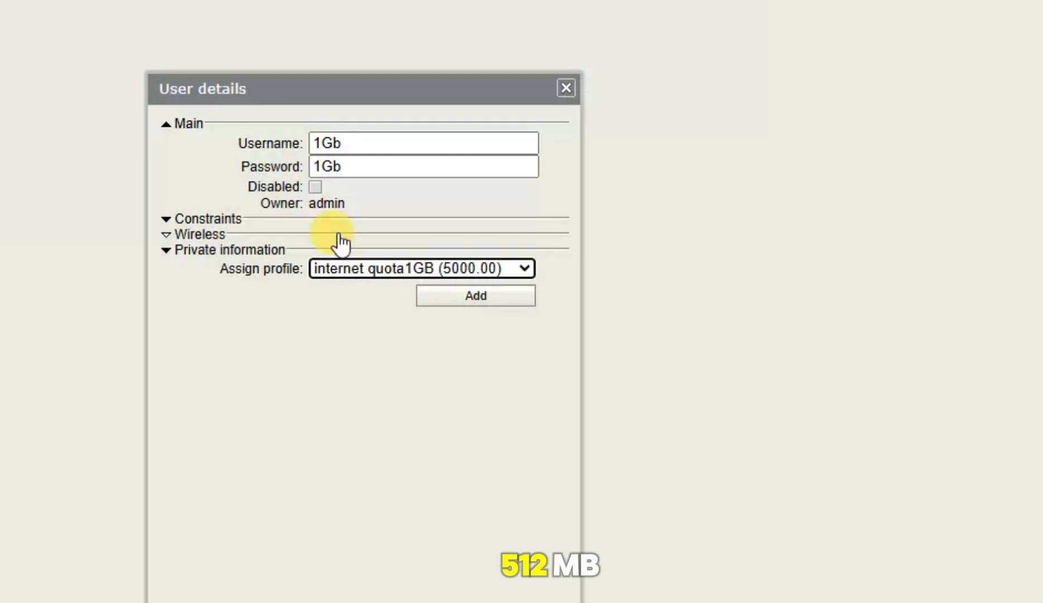
Rename the user to 'vouher 1Gb', reuse it as the password, and add the user
{"action": "left_click", "coordinate": [396, 143]}
{"action": "double_click", "coordinate": [396, 143]}
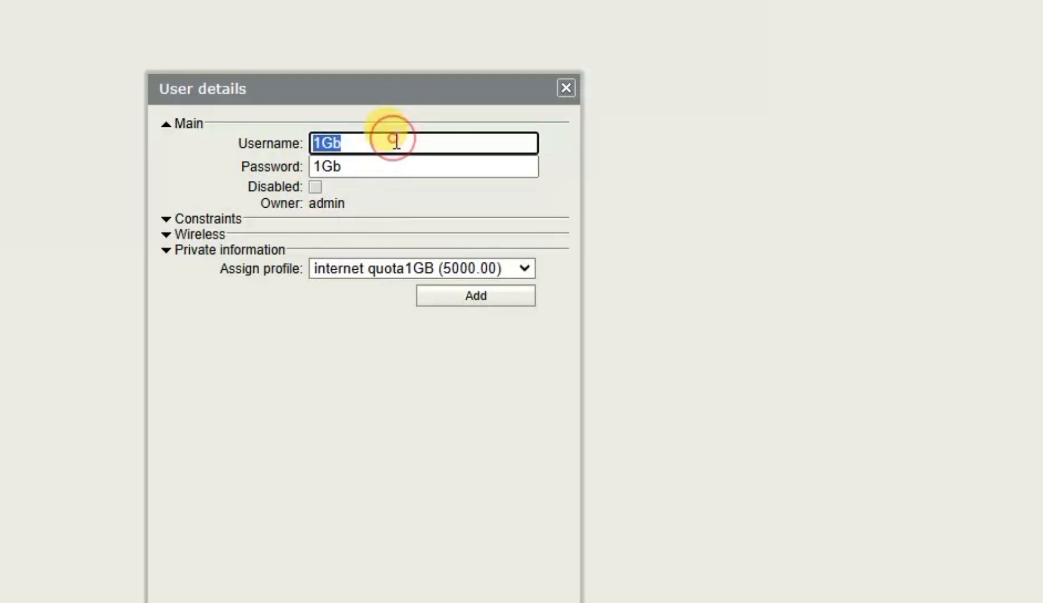
{"action": "type", "text": "use"}
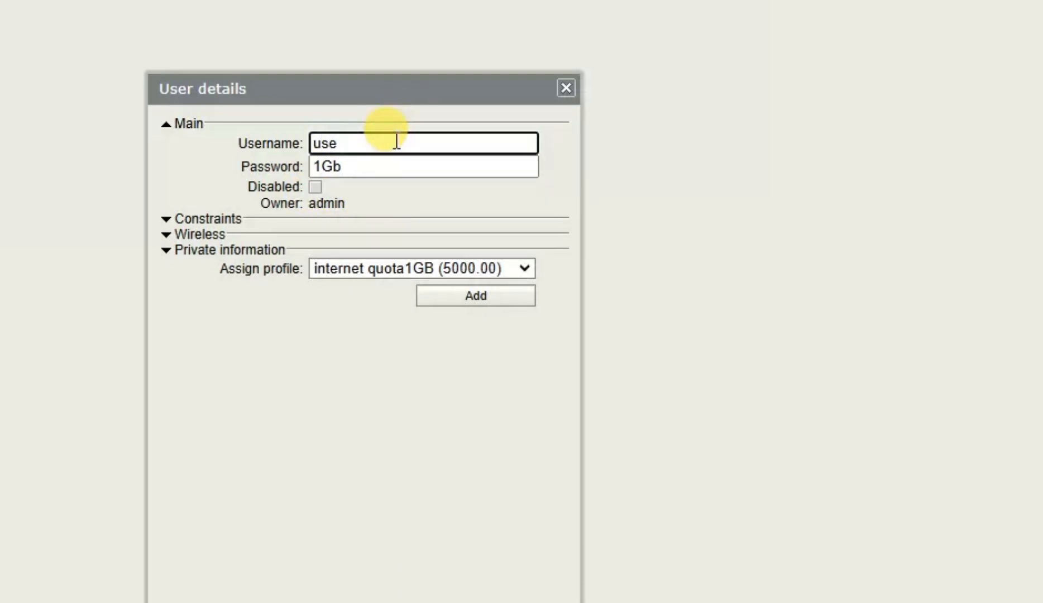
{"action": "key", "text": "BackSpace"}
{"action": "key", "text": "BackSpace"}
{"action": "key", "text": "BackSpace"}
{"action": "type", "text": "vouher 1G"}
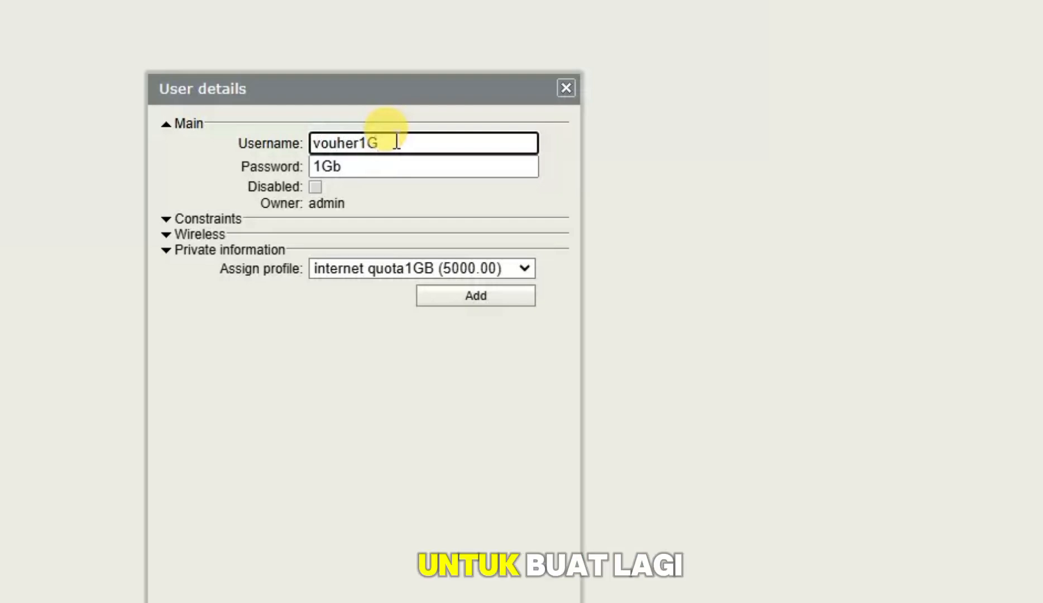
{"action": "type", "text": "b"}
{"action": "key", "text": "Left"}
{"action": "key", "text": "Left"}
{"action": "key", "text": "Left"}
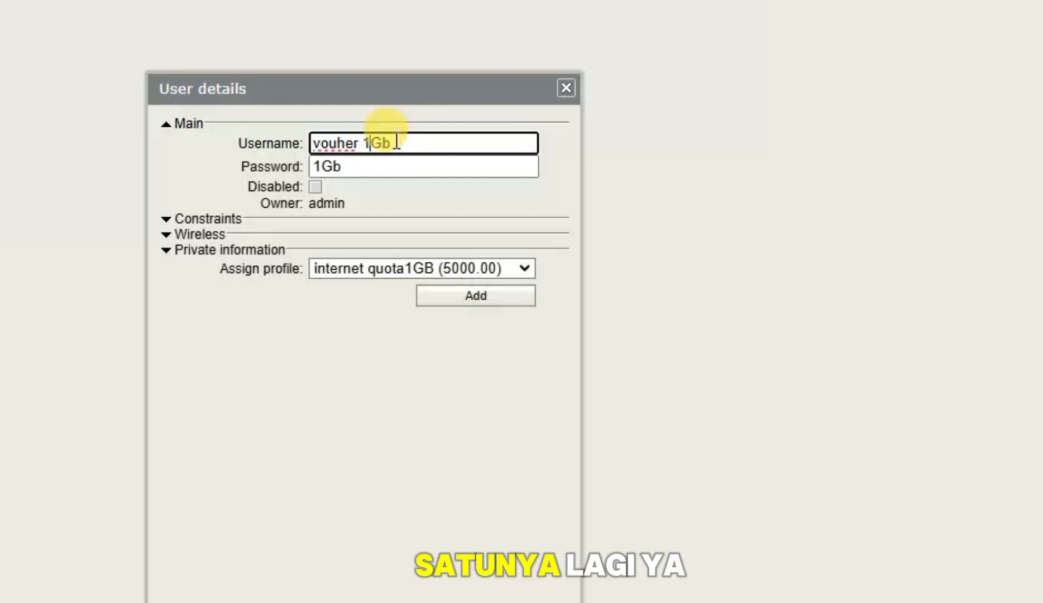
{"action": "key", "text": "ctrl+a"}
{"action": "key", "text": "ctrl+c"}
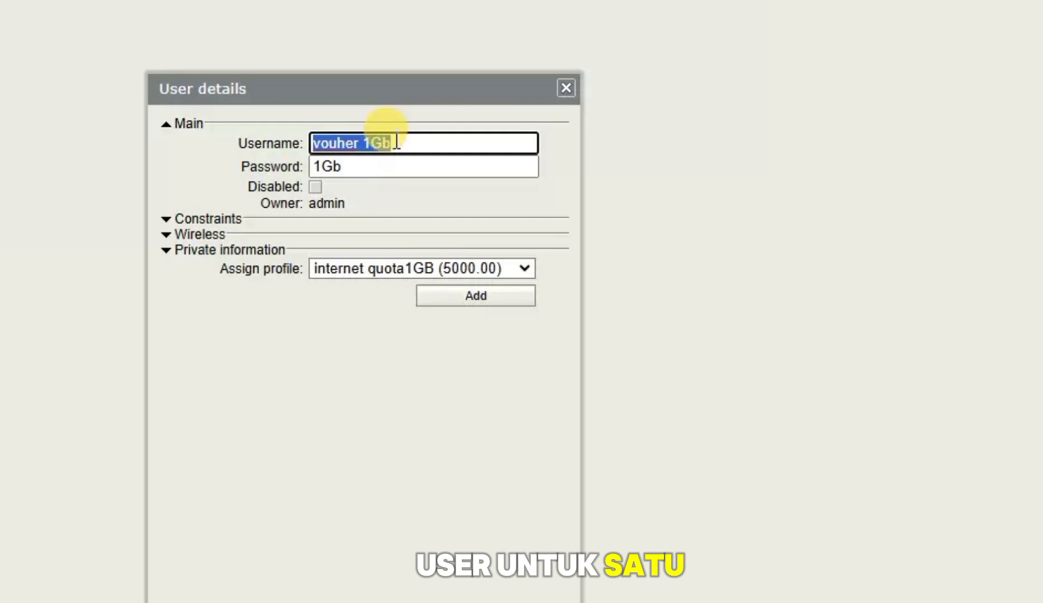
{"action": "key", "text": "Tab"}
{"action": "key", "text": "ctrl+v"}
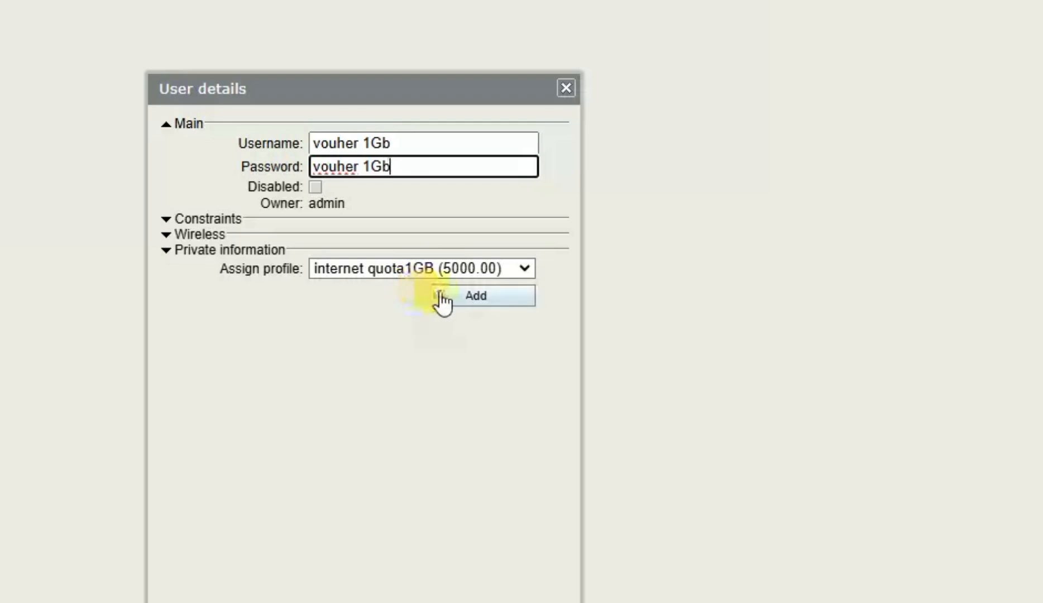
{"action": "left_click", "coordinate": [492, 296]}
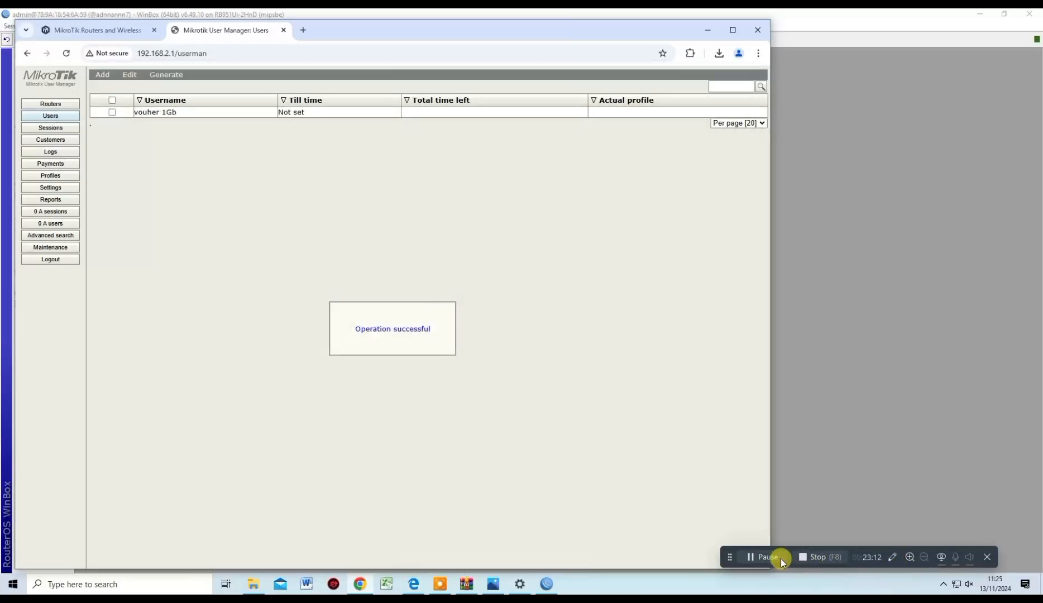
{"action": "left_click", "coordinate": [773, 562]}
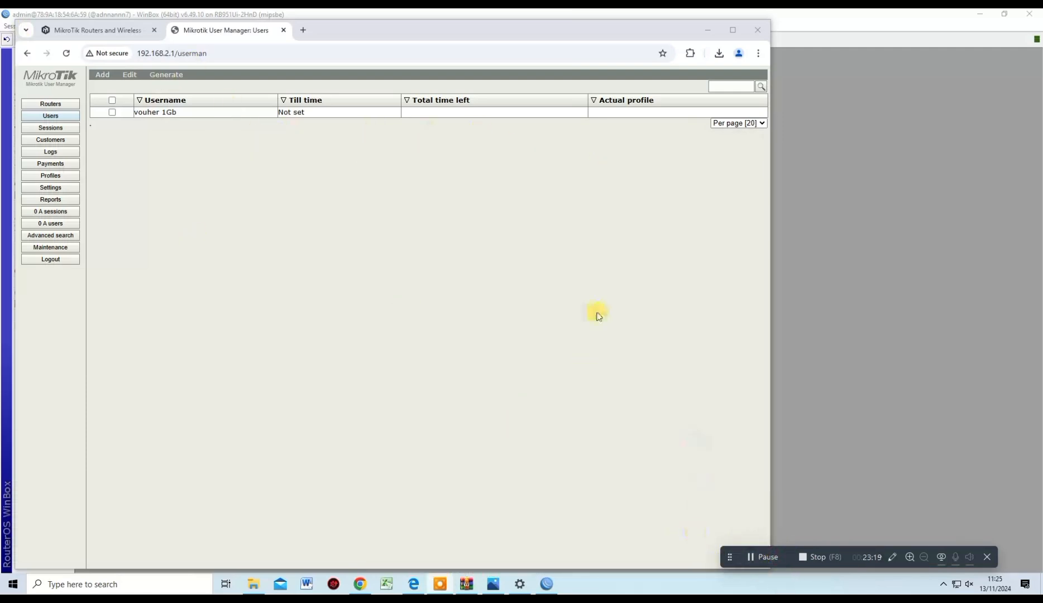
Set up a batch of 10 users with the username prefix 'tekom'
{"action": "left_click", "coordinate": [102, 74]}
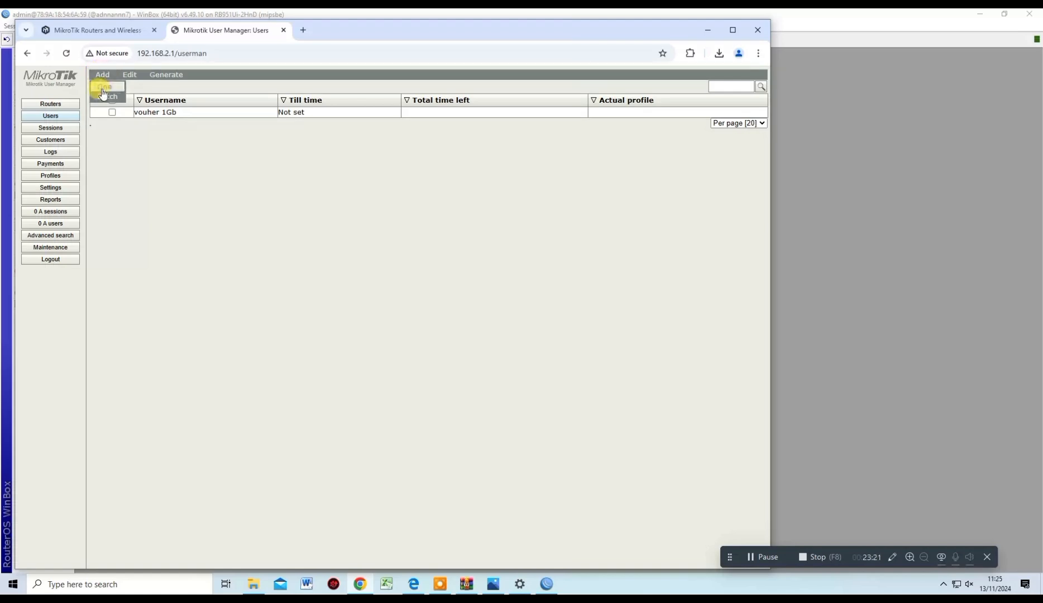
{"action": "left_click", "coordinate": [107, 97]}
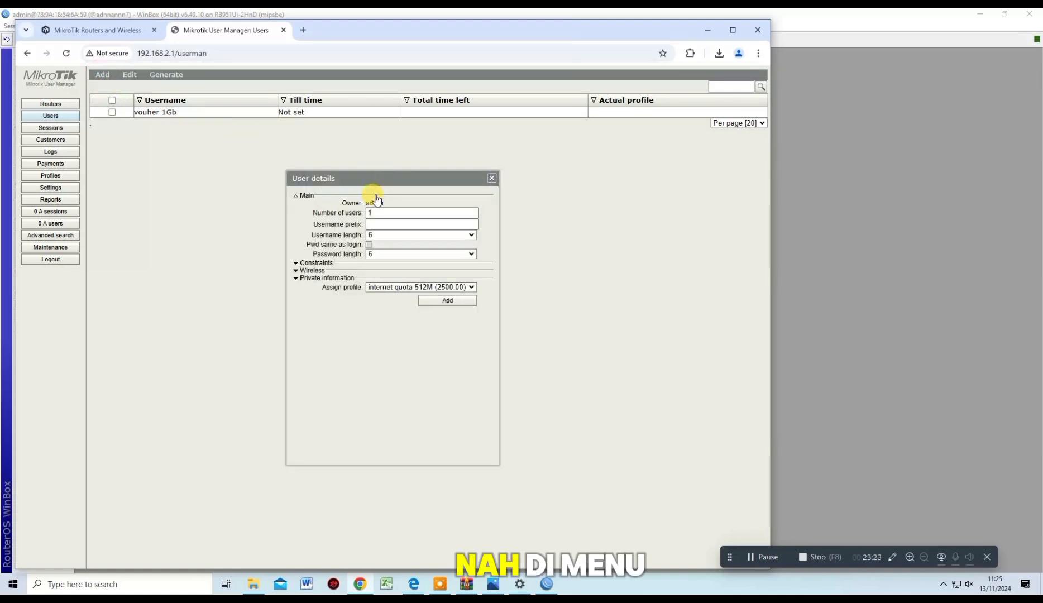
{"action": "left_click_drag", "start_coordinate": [391, 213], "coordinate": [300, 213]}
{"action": "type", "text": "0"}
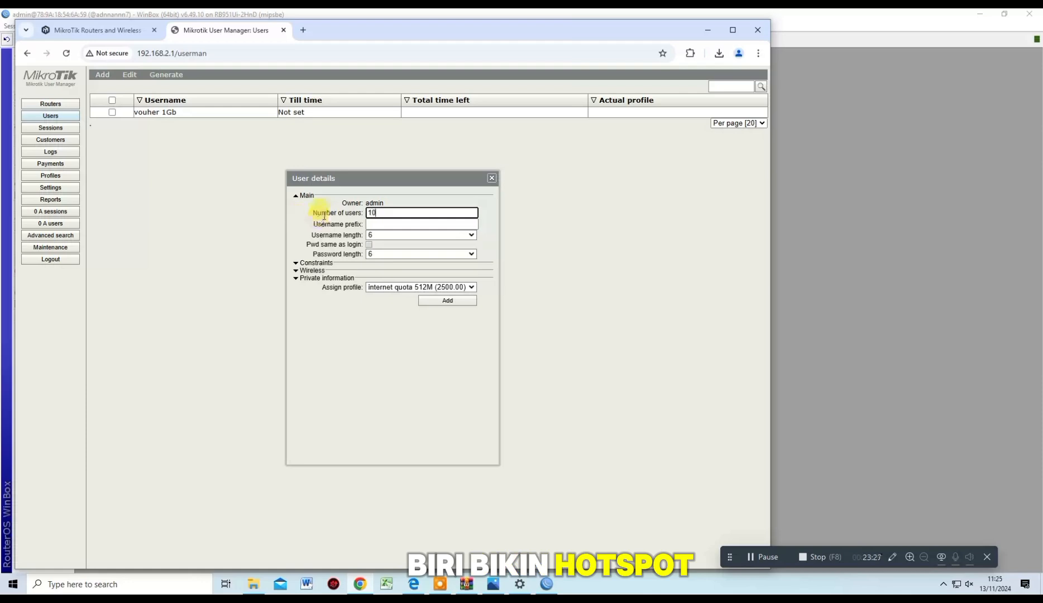
{"action": "left_click", "coordinate": [416, 223]}
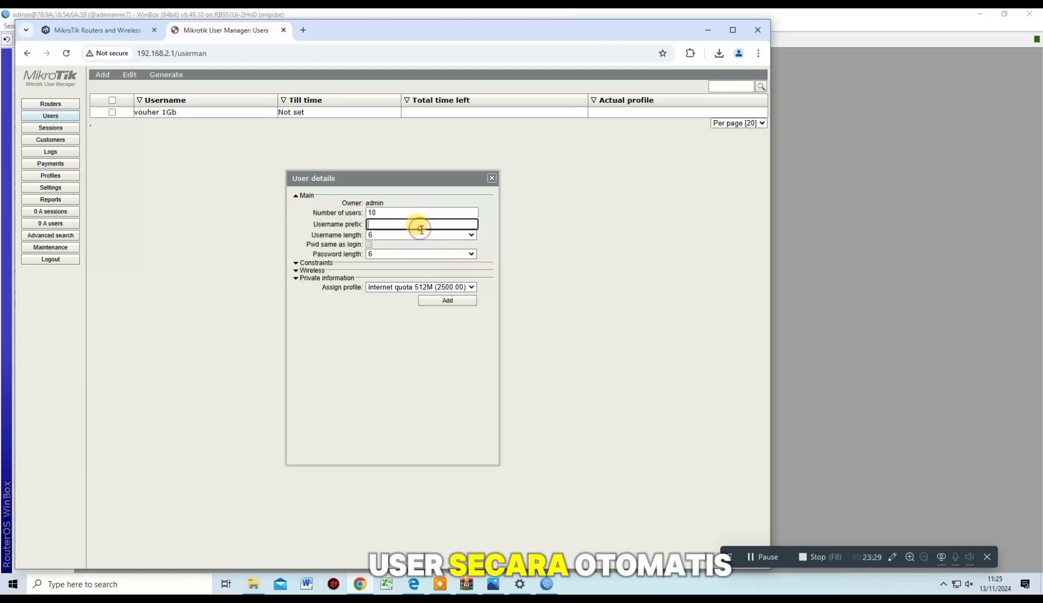
{"action": "left_click", "coordinate": [768, 554]}
{"action": "left_click", "coordinate": [375, 222]}
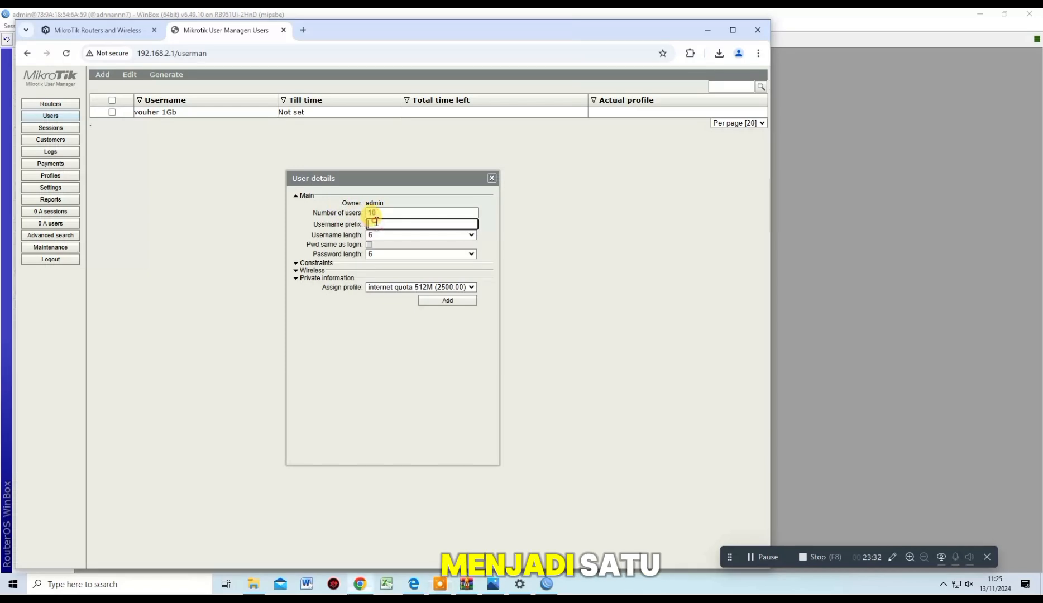
{"action": "type", "text": "tekom"}
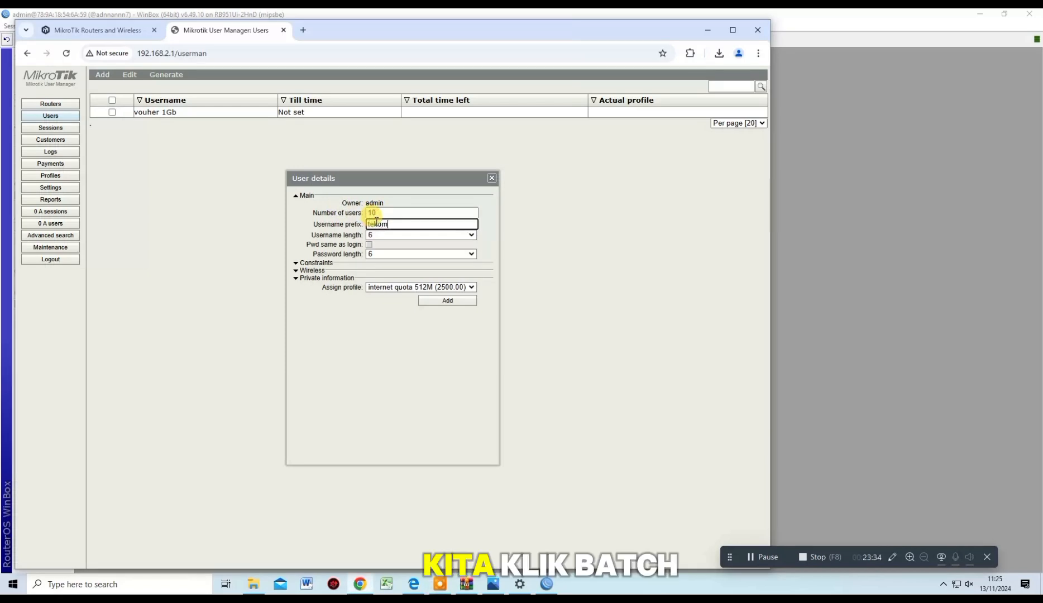
Make passwords match logins, keep internet quota 512M, generate the users, and close the dialog
{"action": "left_click", "coordinate": [779, 554]}
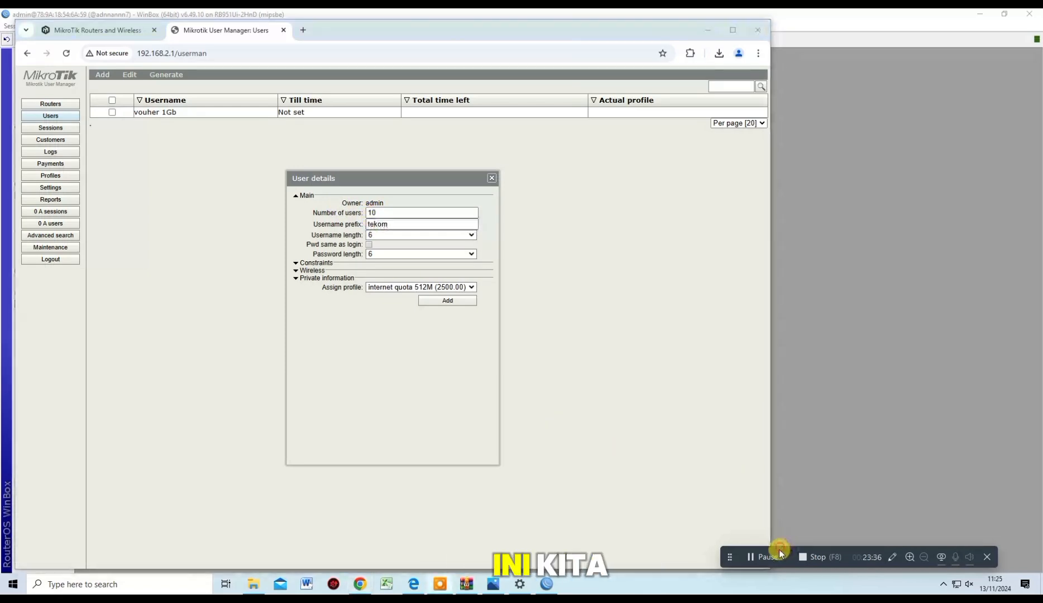
{"action": "left_click", "coordinate": [369, 245]}
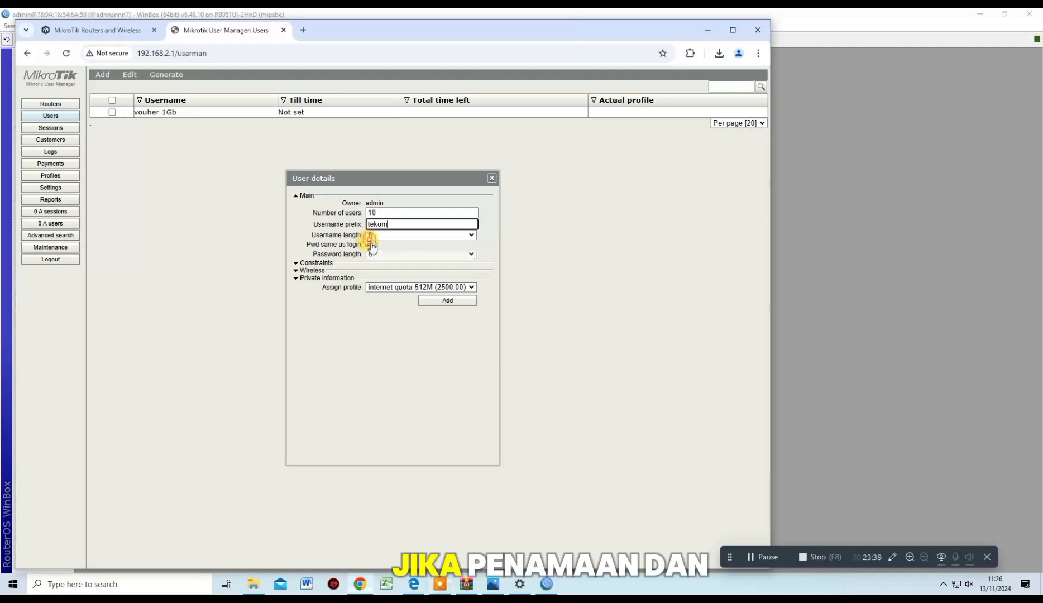
{"action": "left_click", "coordinate": [769, 549]}
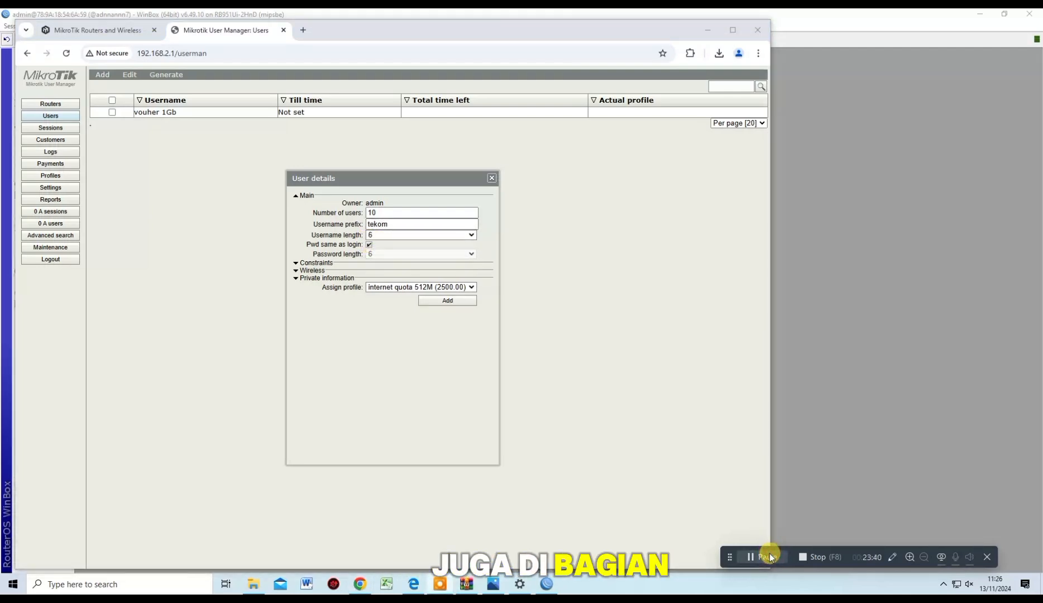
{"action": "left_click", "coordinate": [446, 287]}
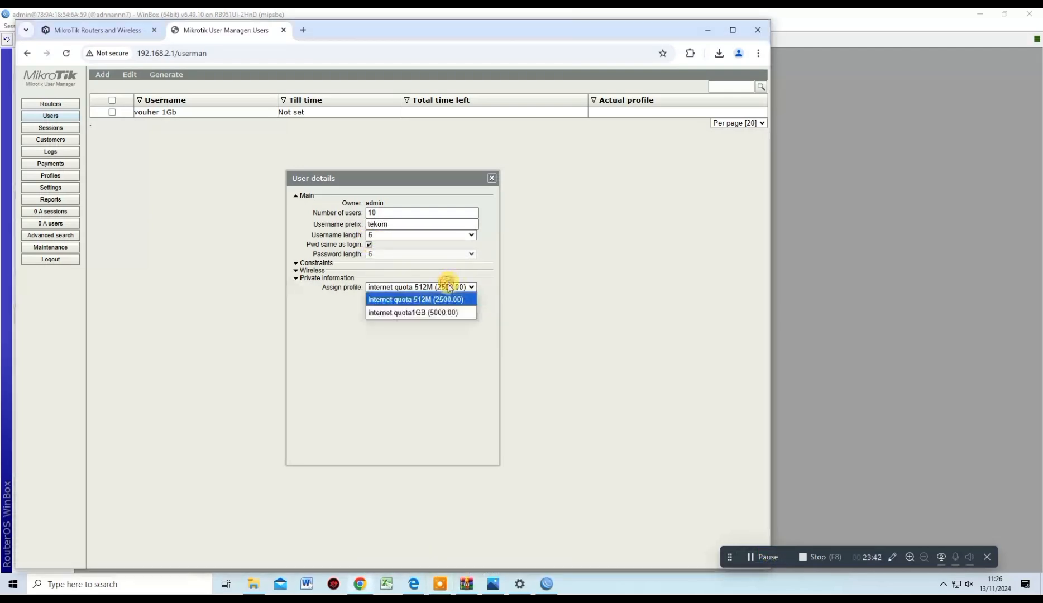
{"action": "left_click", "coordinate": [452, 300]}
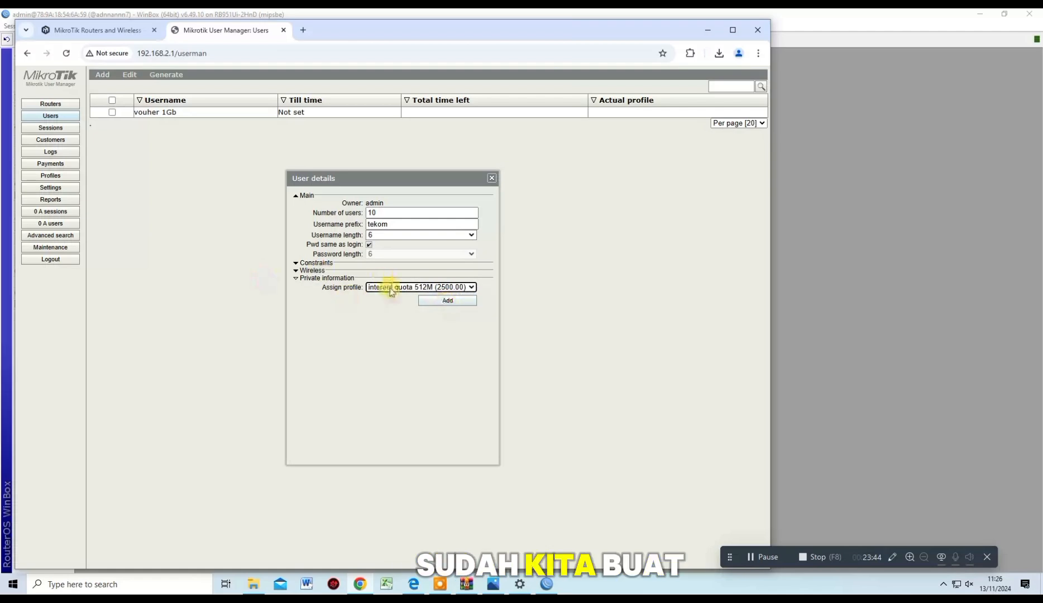
{"action": "left_click", "coordinate": [775, 560]}
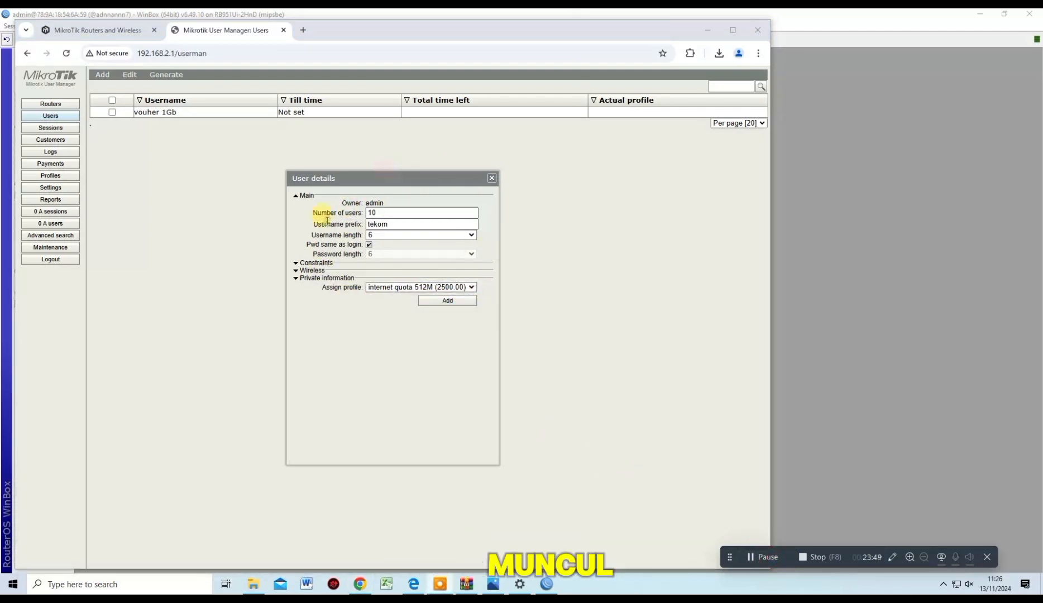
{"action": "left_click", "coordinate": [463, 301]}
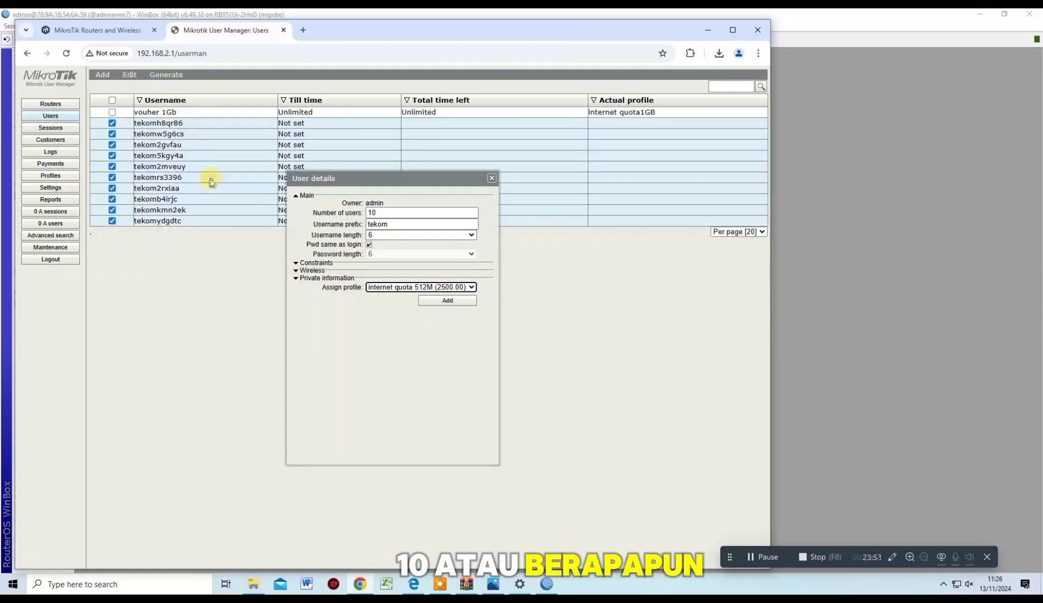
{"action": "left_click", "coordinate": [489, 179]}
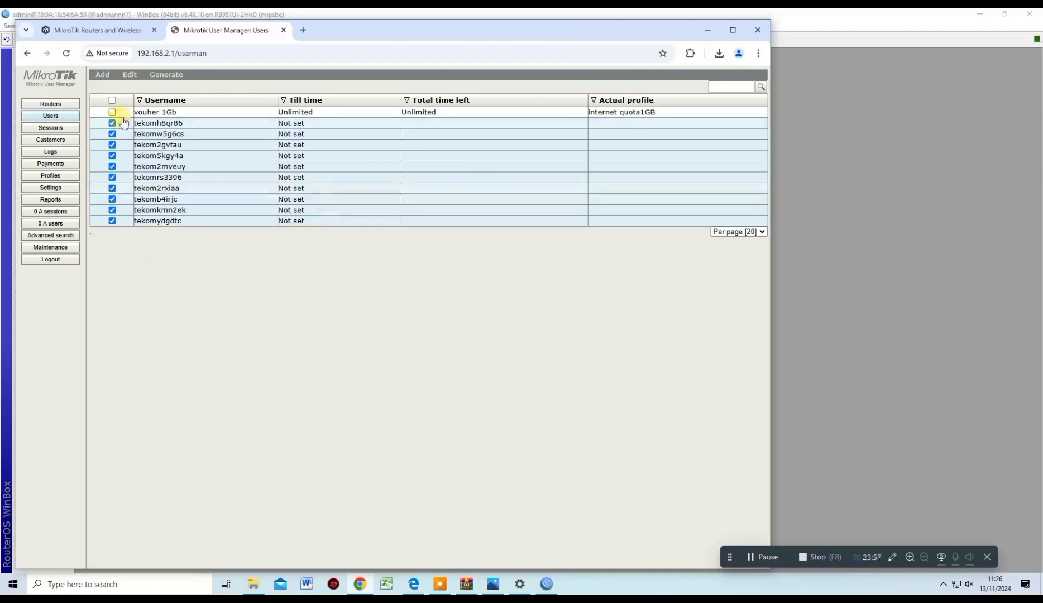